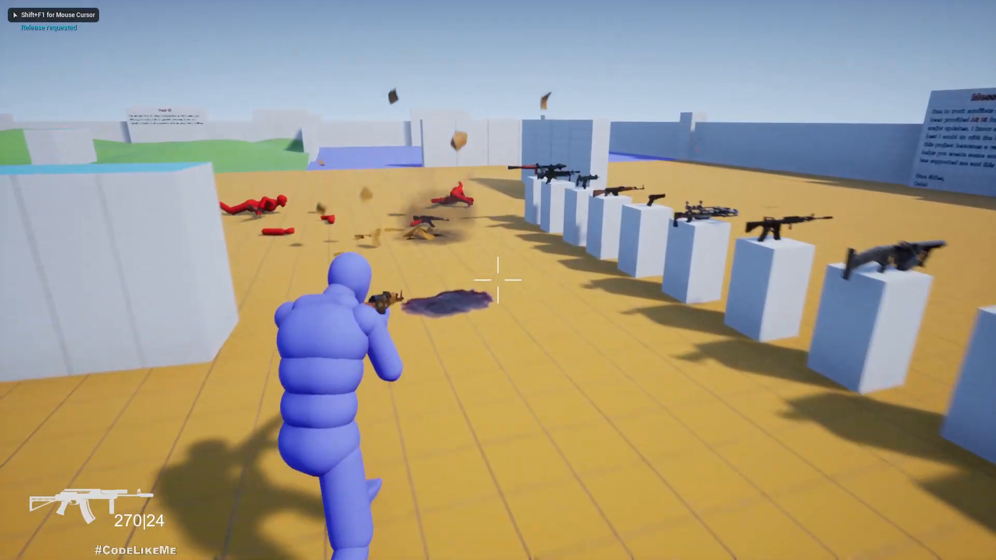
Walk the character around the fallen enemies to examine the blood pools forming beneath them, and stop the play session.
key(w)
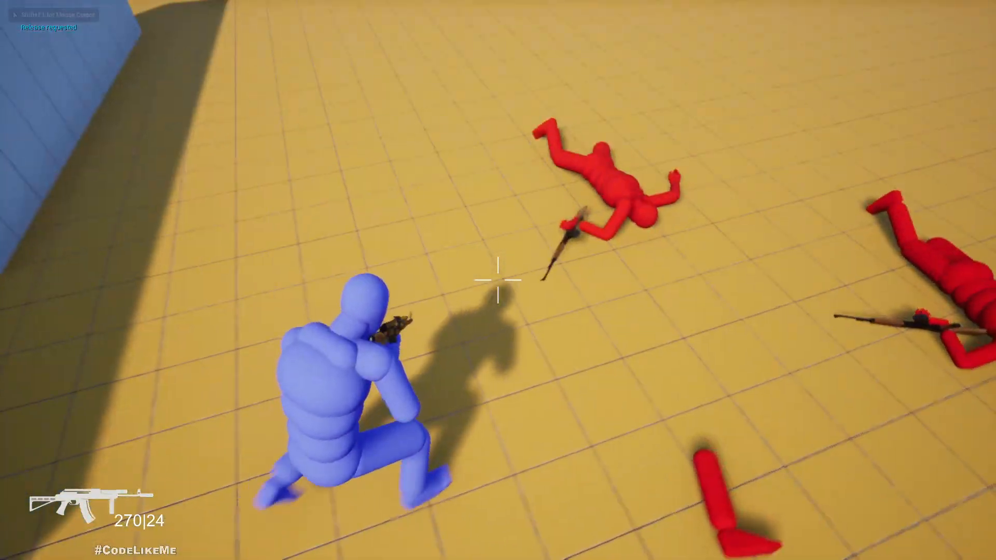
key(d)
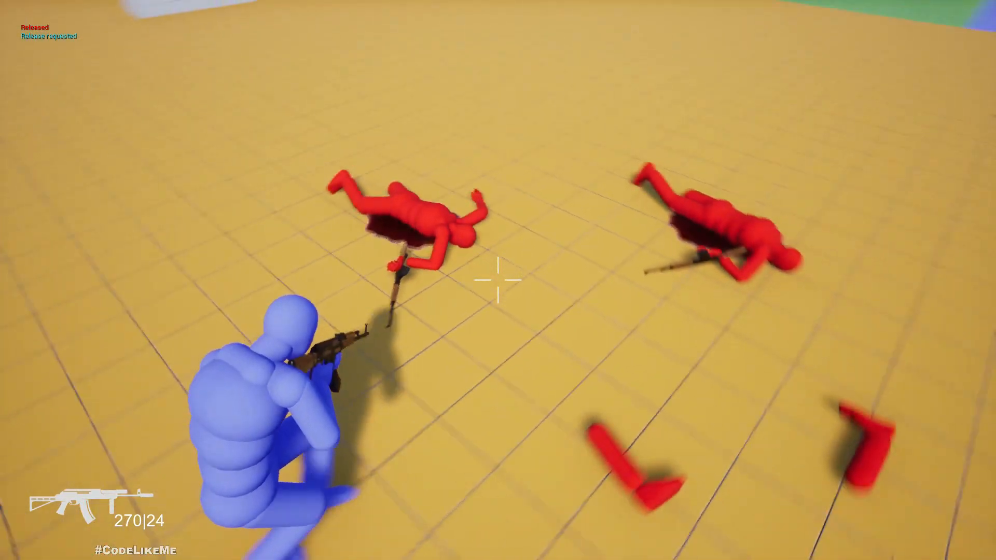
key(Escape)
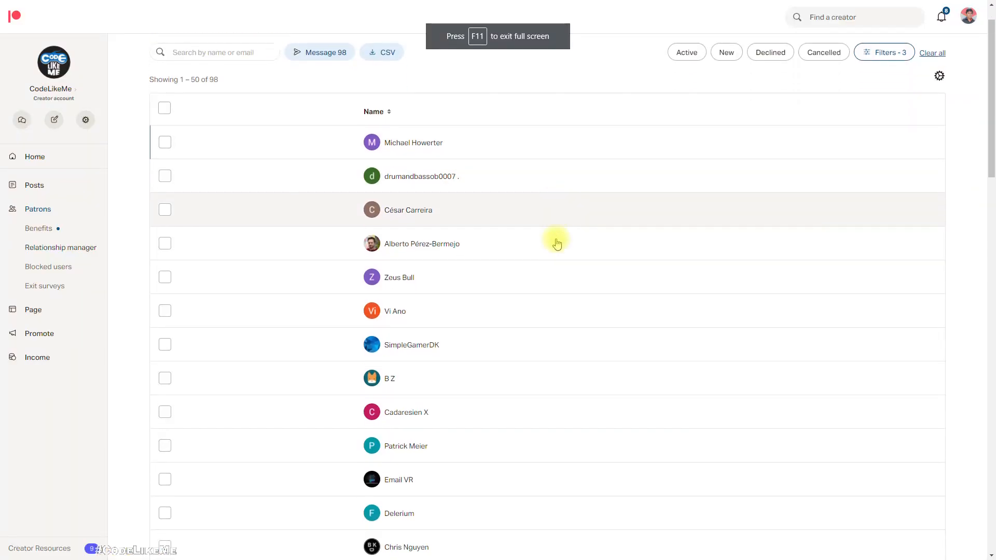
Switch to the Patreon Relationship Manager and look through both pages of the patron list.
scroll(555, 240, down, 20)
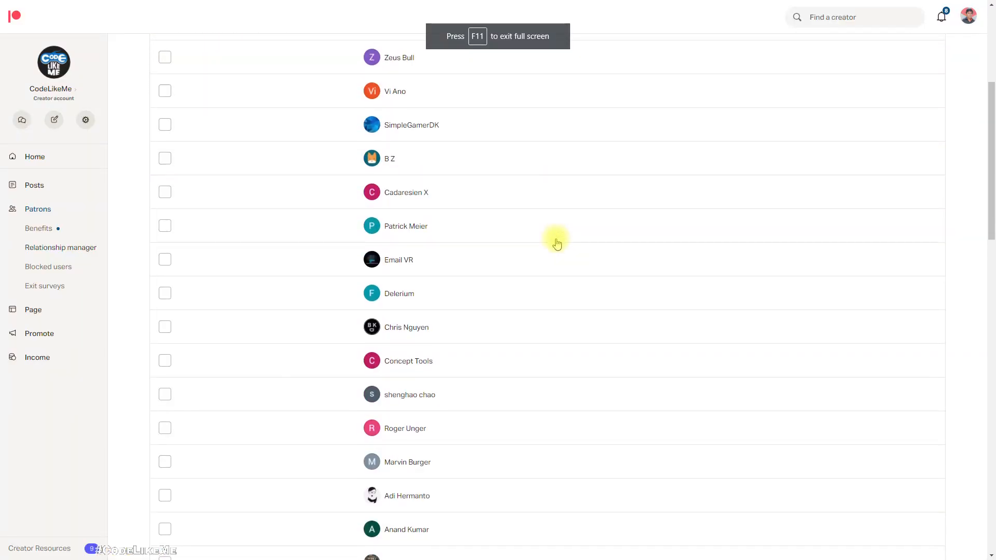
scroll(556, 241, down, 5)
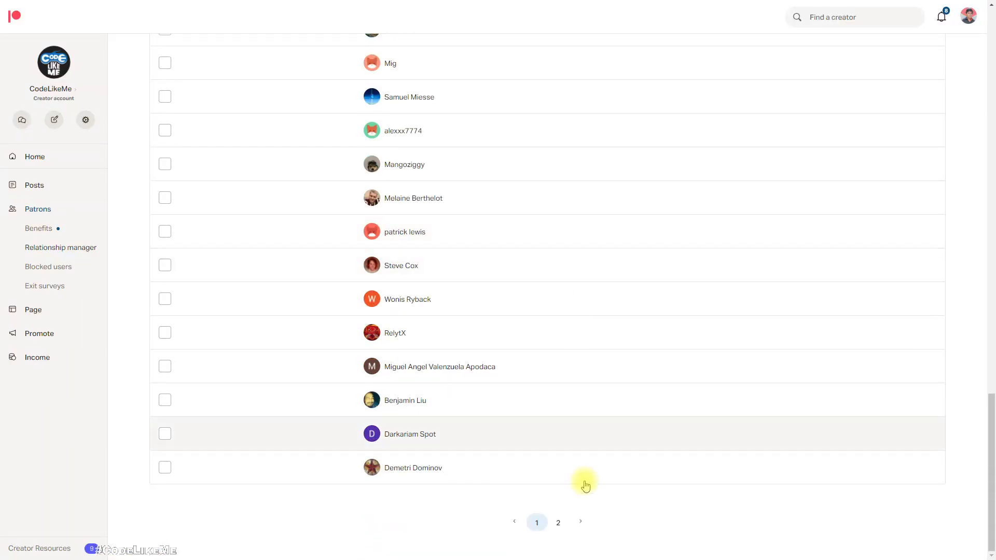
click(556, 522)
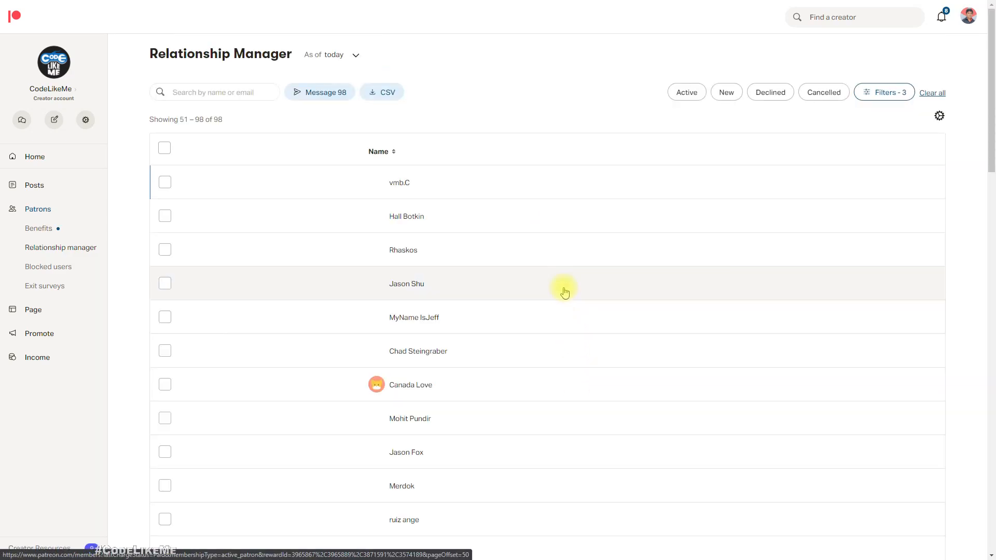
scroll(564, 292, down, 14)
scroll(563, 292, down, 10)
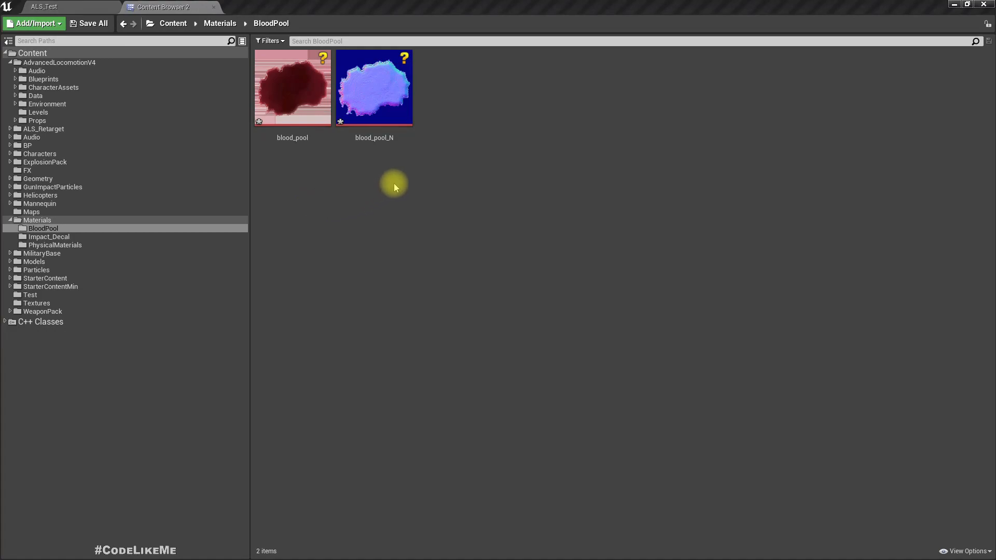
Open the blood_pool texture from the BloodPool folder to examine its image and transparency.
click(301, 90)
double_click(301, 89)
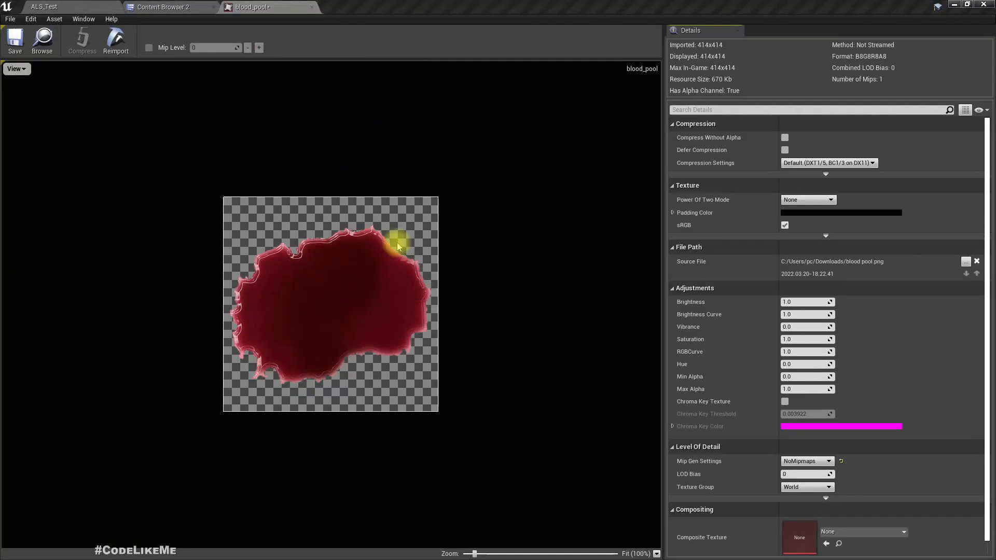
Switch to NormalMap-Online in the browser, compare the blood pool's normal map with height inversion off and on, and return to Unreal Editor.
key(alt+Tab)
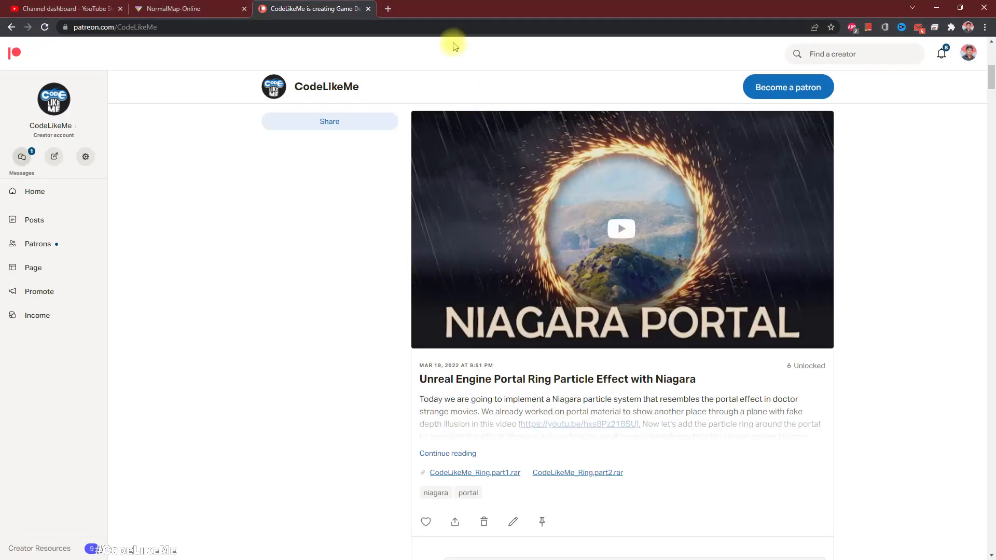
click(150, 7)
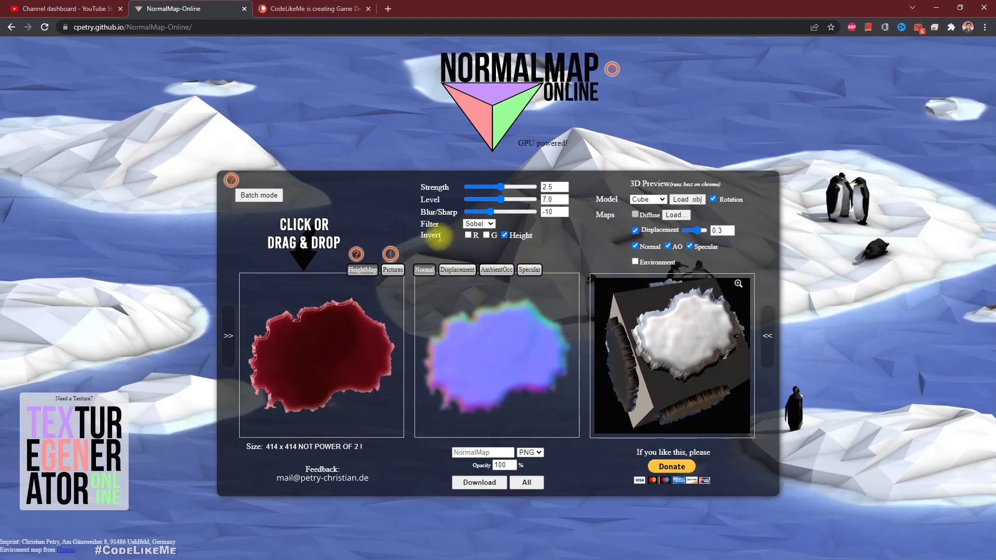
click(504, 236)
click(504, 236)
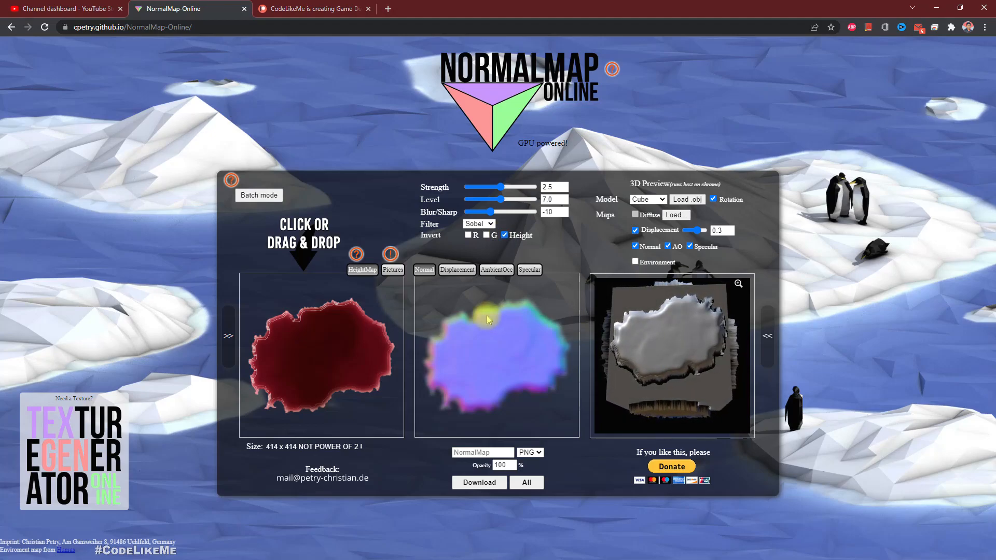
key(alt+Tab)
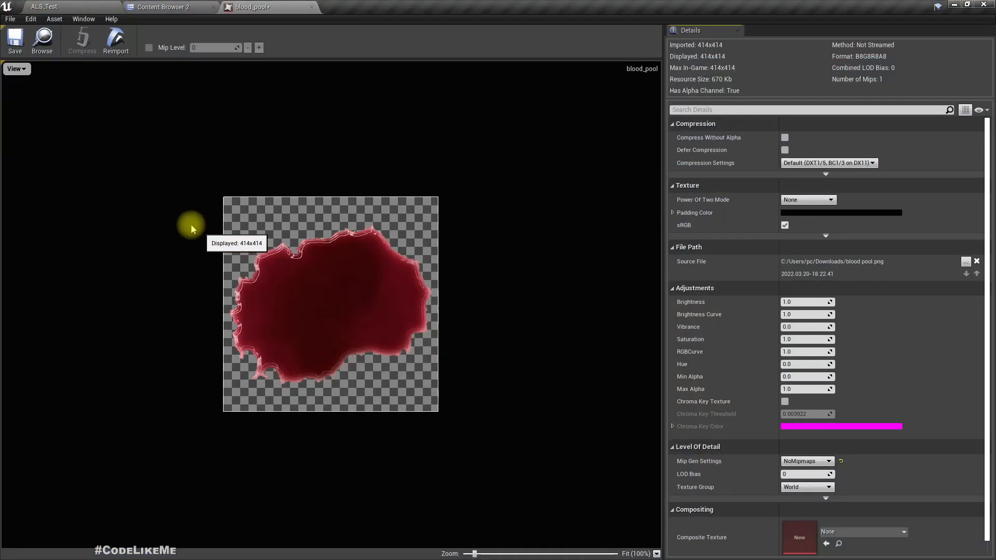
click(139, 7)
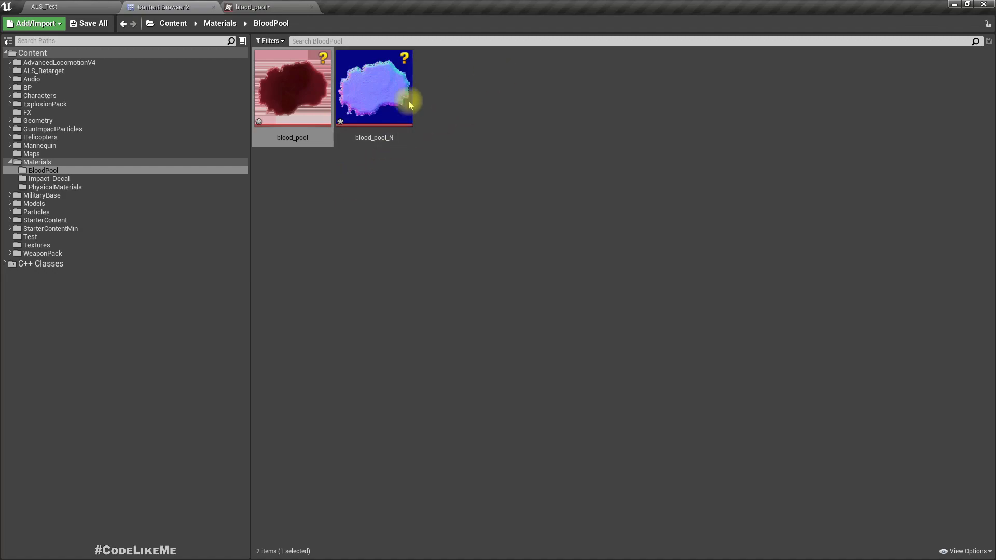
right_click(271, 76)
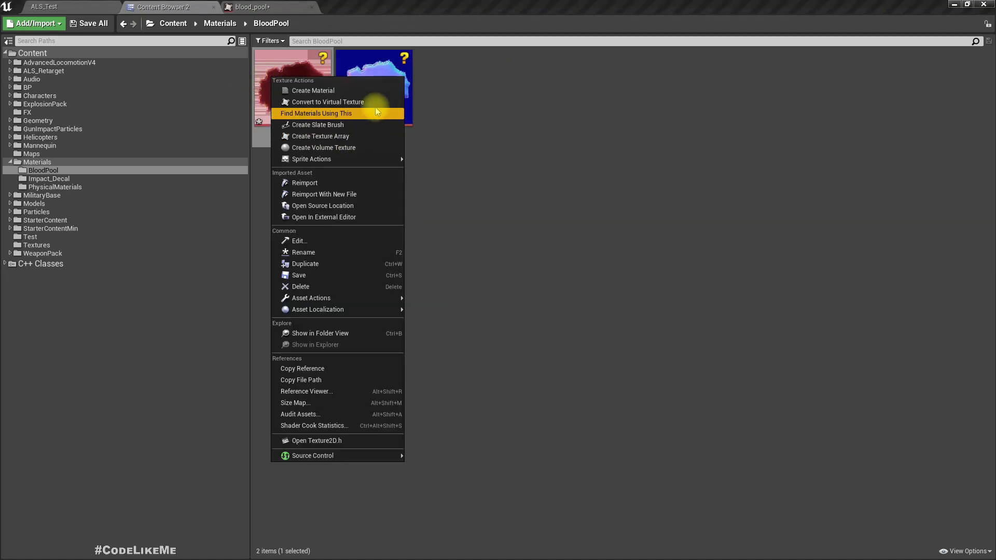
click(512, 121)
Find the Decal actor and place one on the open floor of the ALS_Test level in front of the red characters.
click(90, 7)
mouse_move(522, 284)
right_down()
mouse_move(602, 275)
mouse_move(555, 293)
mouse_move(564, 283)
mouse_move(560, 316)
mouse_move(518, 278)
right_up()
key(w)
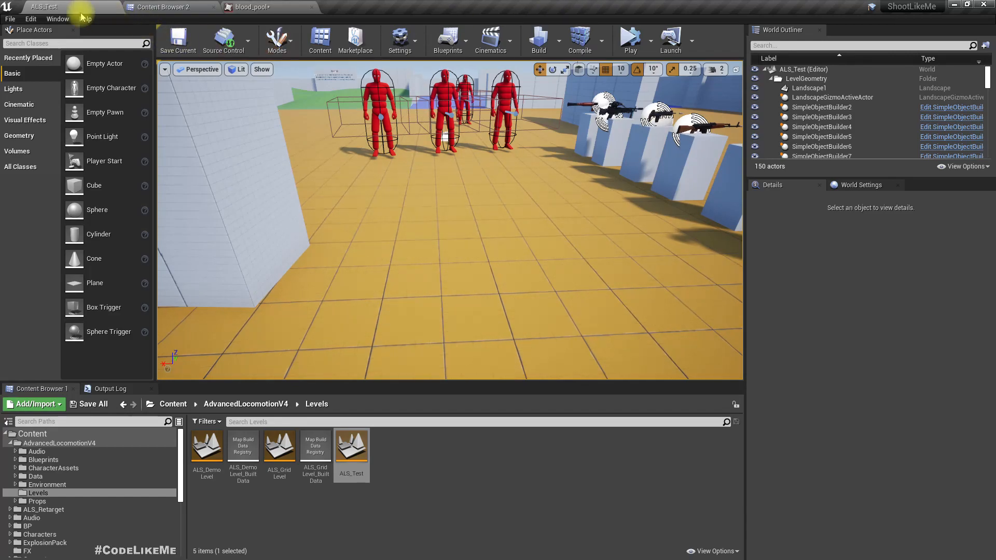
text(decal)
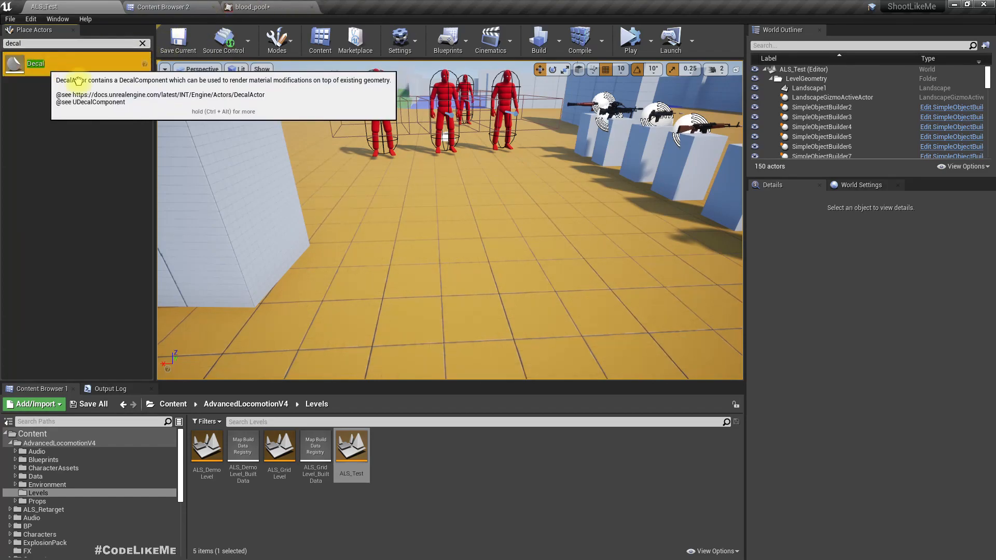
drag(66, 62, 517, 247)
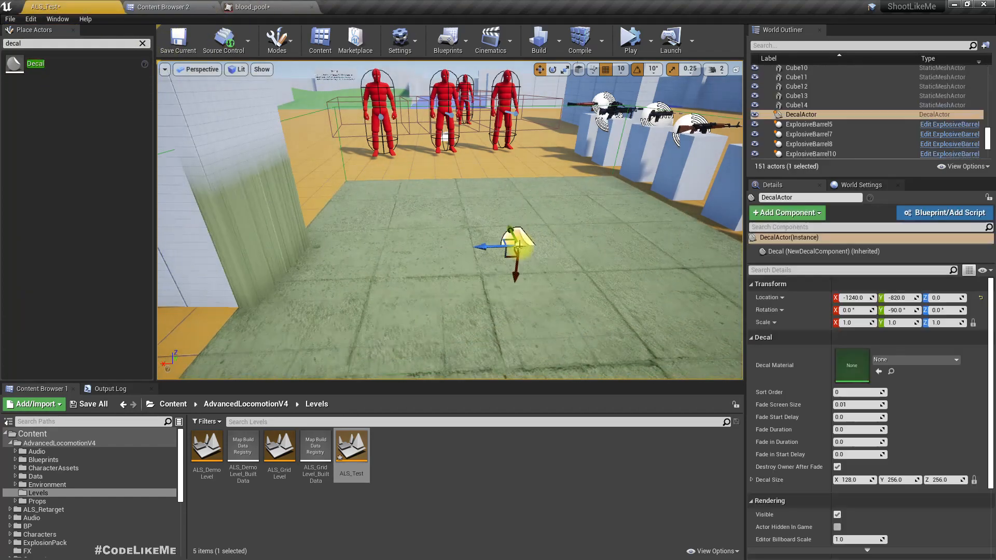
Set the decal's X size to 32, scaling its Y and Z sizes proportionally to 64.
click(852, 479)
text(32)
key(Return)
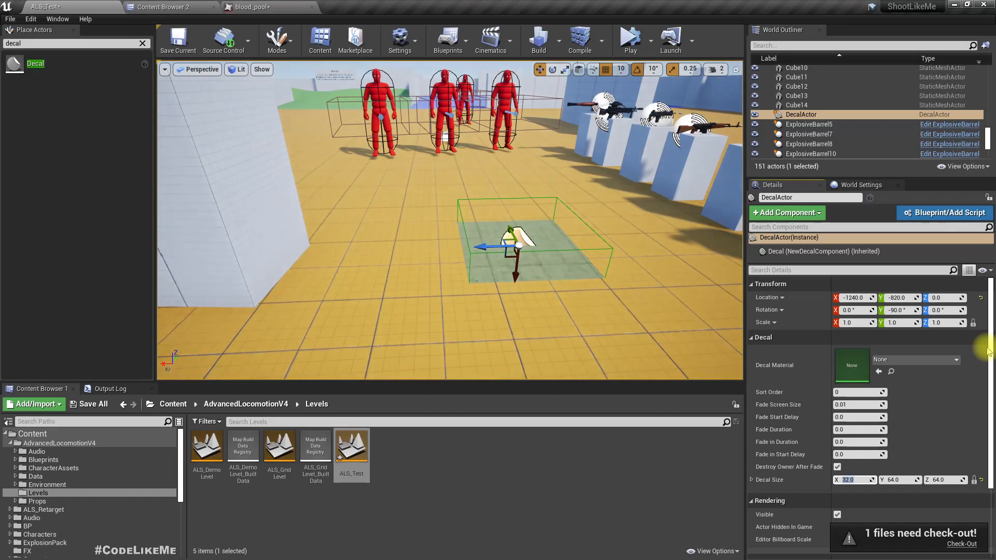
right_drag(425, 151, 480, 200)
key(w)
scroll(422, 160, down, 5)
Create a material from the blood_pool texture, name it M_Decal_BloodPool and open it for editing.
click(189, 6)
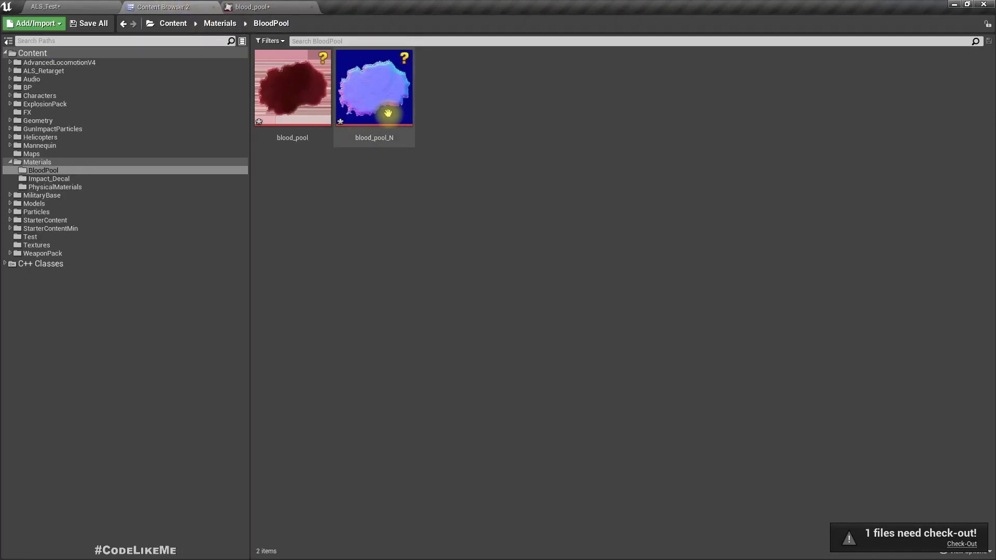
right_click(284, 58)
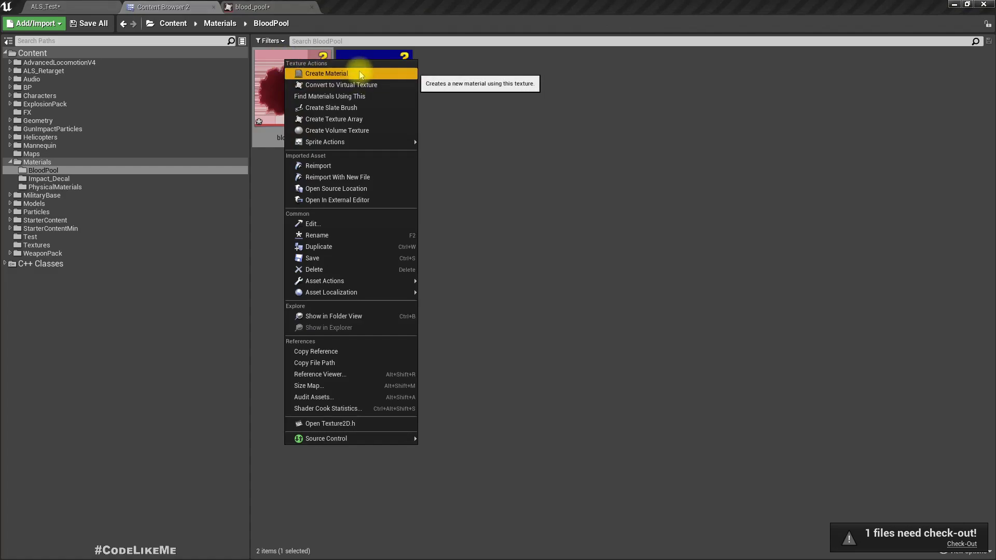
click(270, 76)
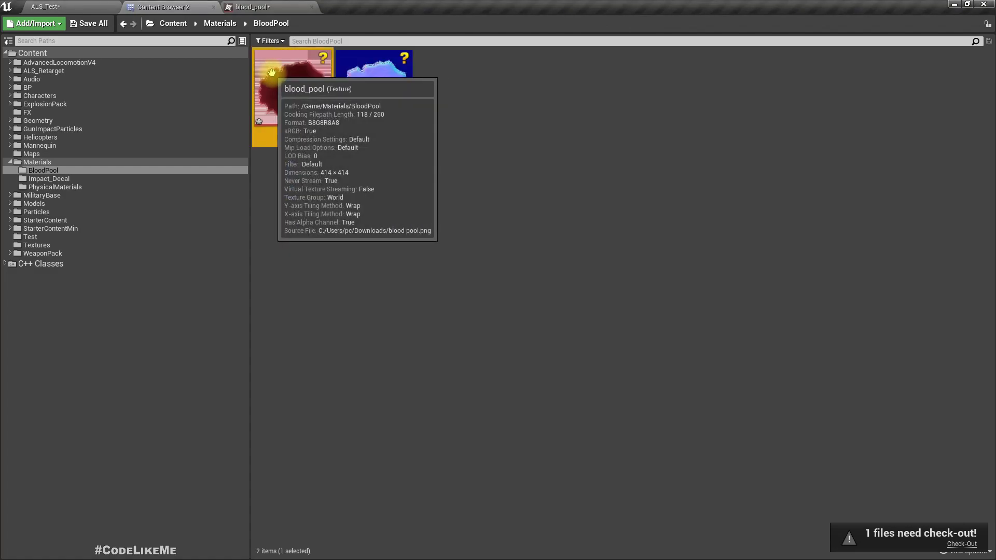
right_click(298, 77)
click(332, 85)
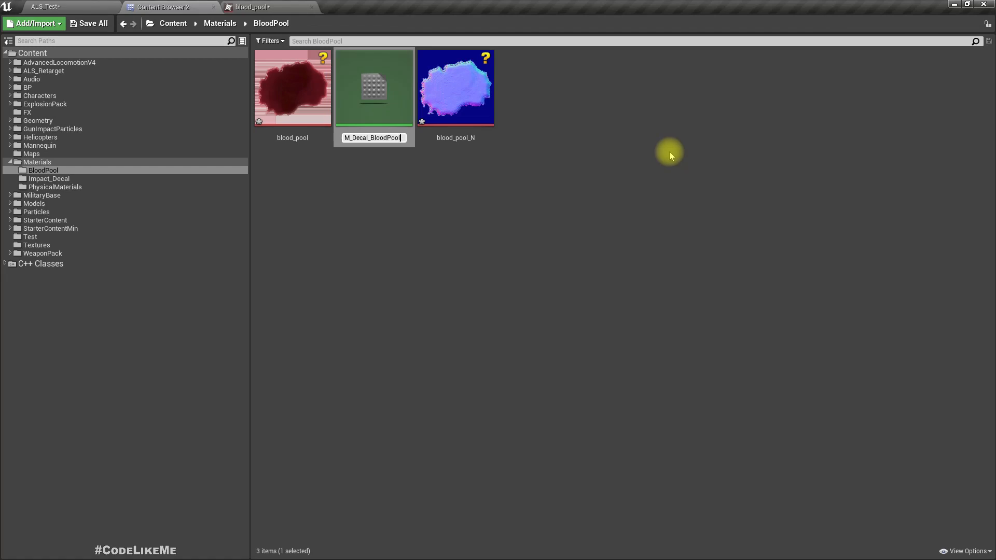
key(Return)
key(Return)
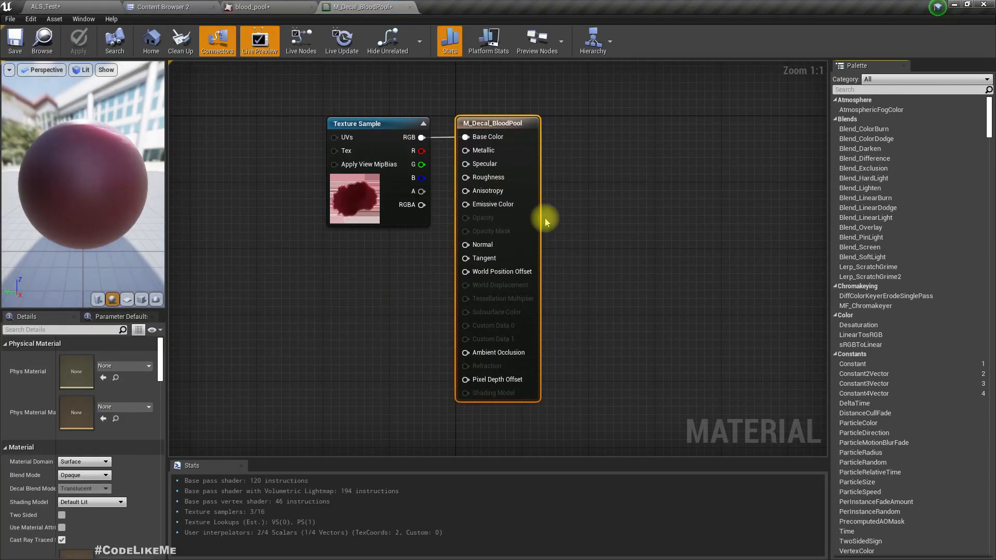
Set M_Decal_BloodPool's material domain to Deferred Decal and its blend mode to Translucent, and apply the changes.
click(78, 462)
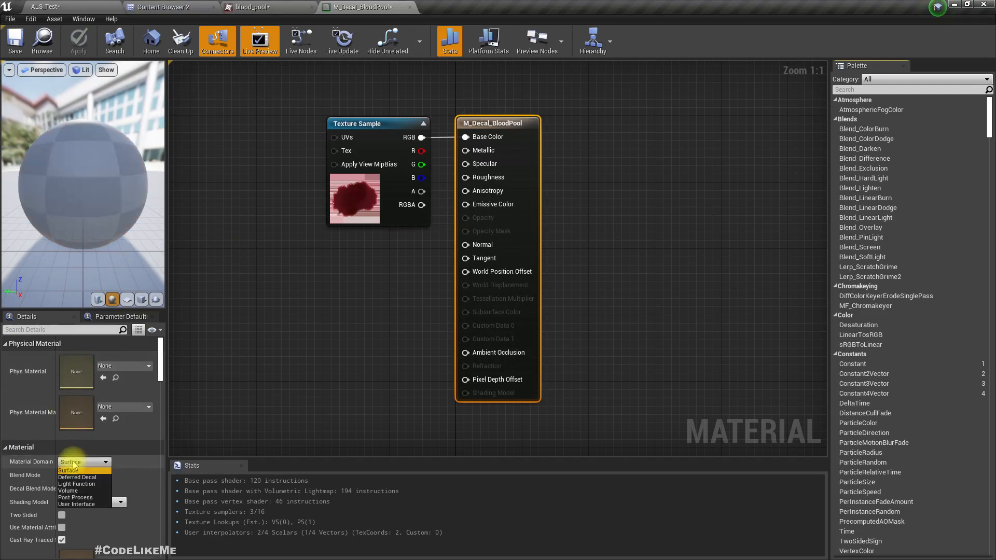
click(73, 480)
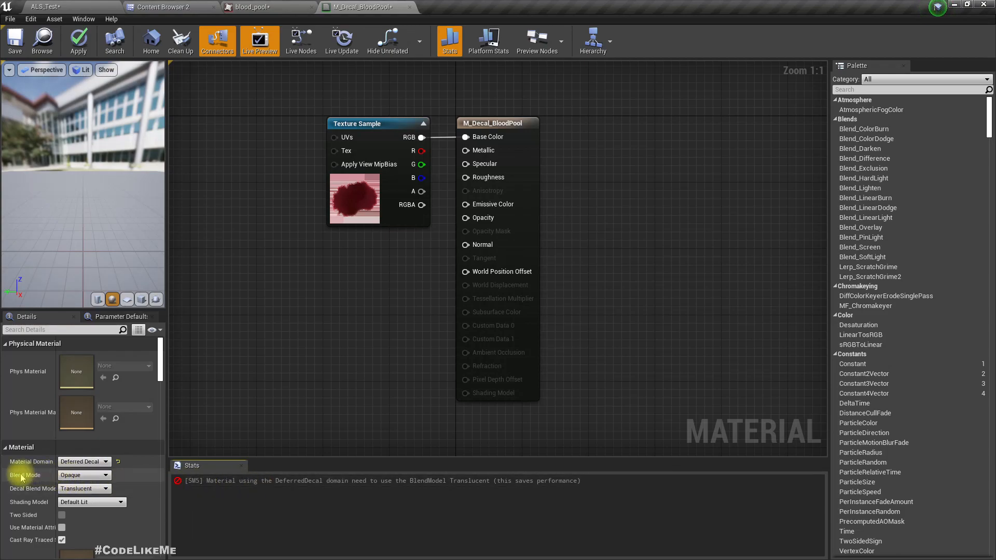
click(78, 476)
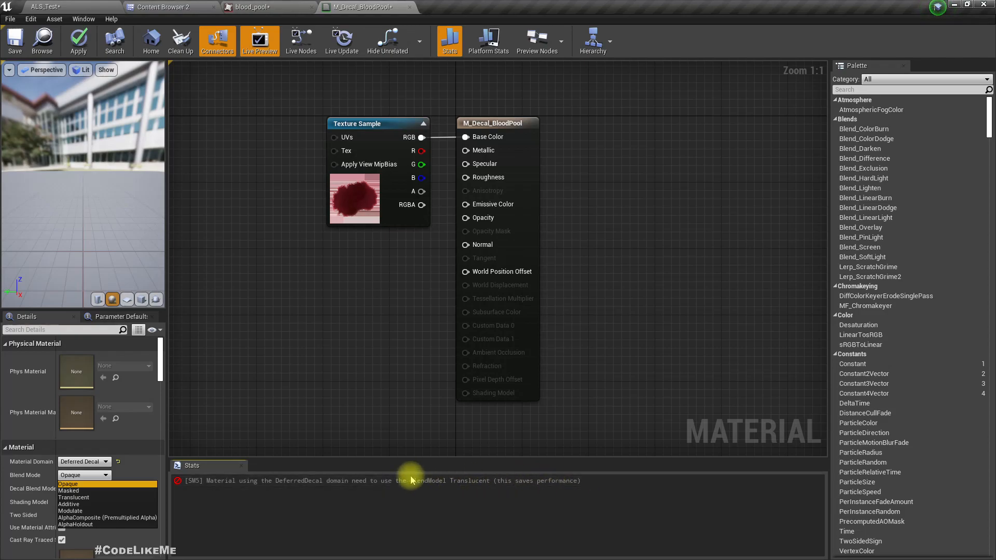
click(74, 497)
drag(467, 123, 541, 123)
click(78, 40)
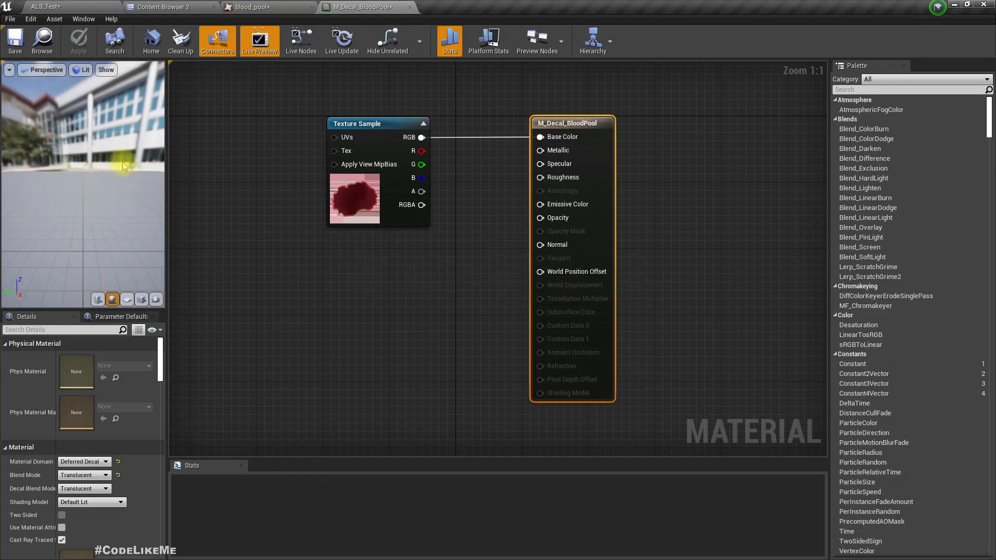
Assign M_Decal_BloodPool as the decal material of the decal actor in the ALS_Test level.
click(45, 5)
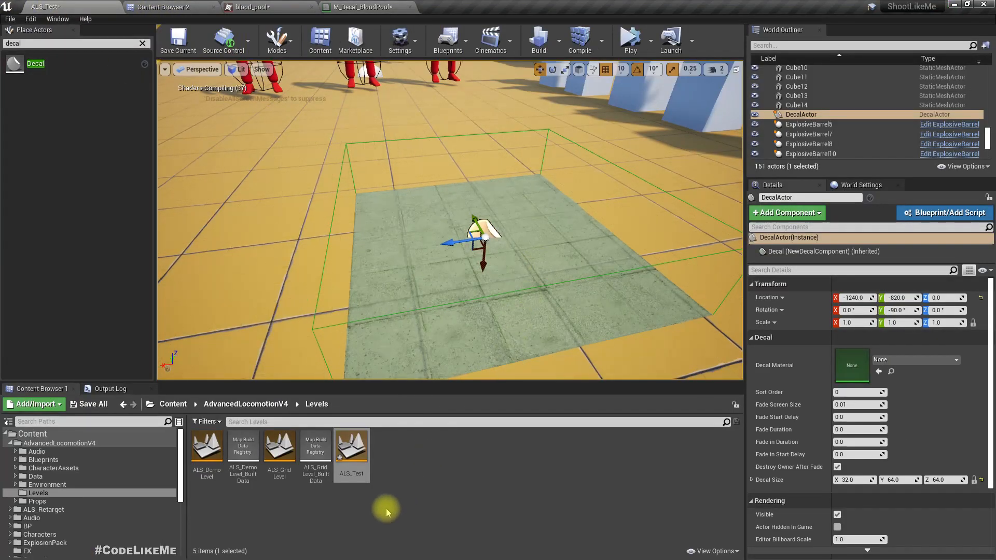
click(362, 7)
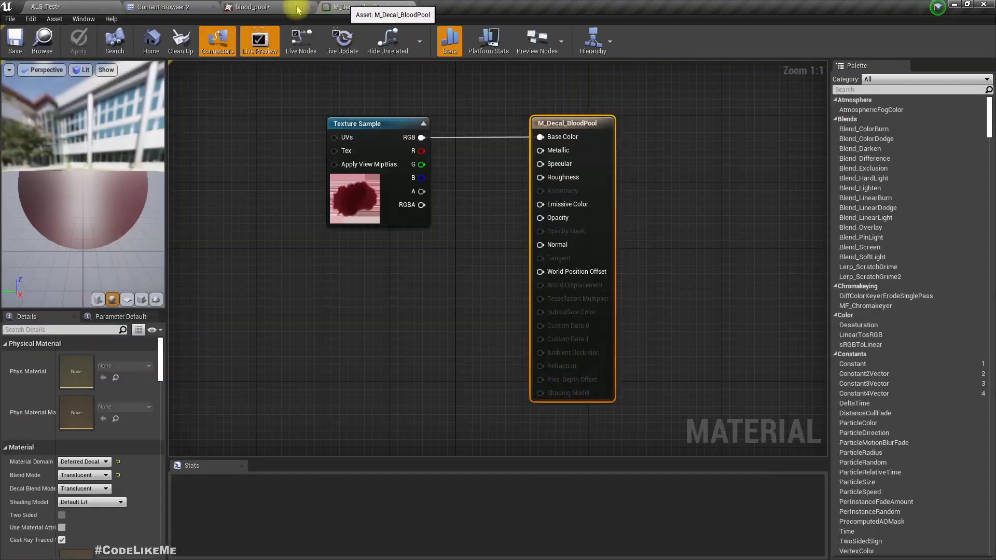
click(58, 39)
click(68, 5)
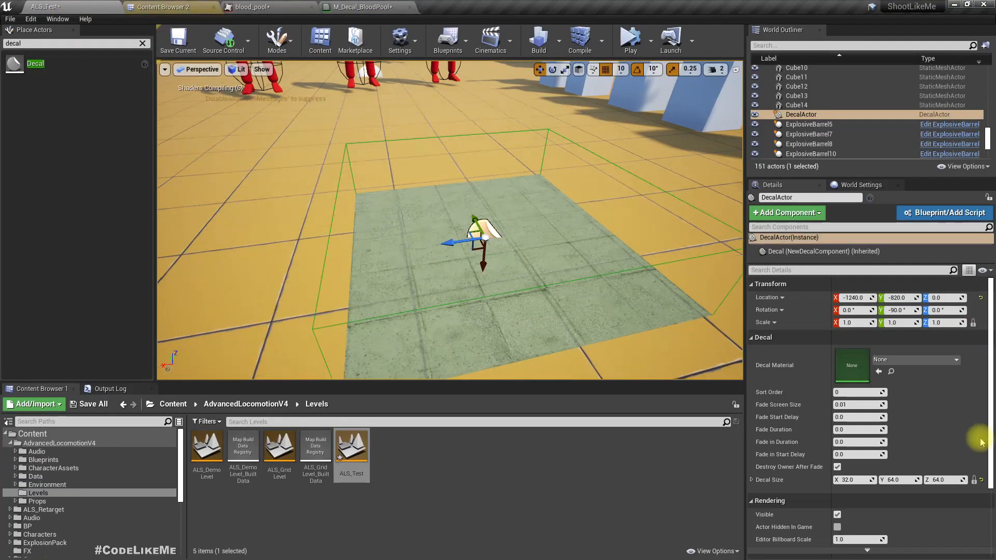
click(878, 371)
mouse_move(454, 281)
right_down()
mouse_move(495, 300)
mouse_move(454, 281)
right_up()
Connect the texture sample's alpha output to the Opacity input of M_Decal_BloodPool and apply the change.
click(358, 7)
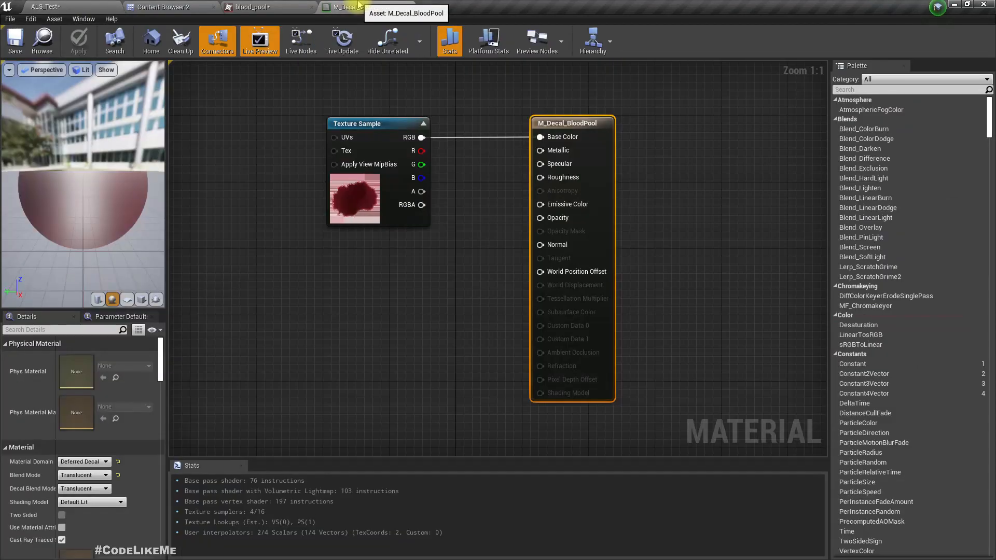
drag(17, 253, 130, 228)
drag(420, 192, 540, 218)
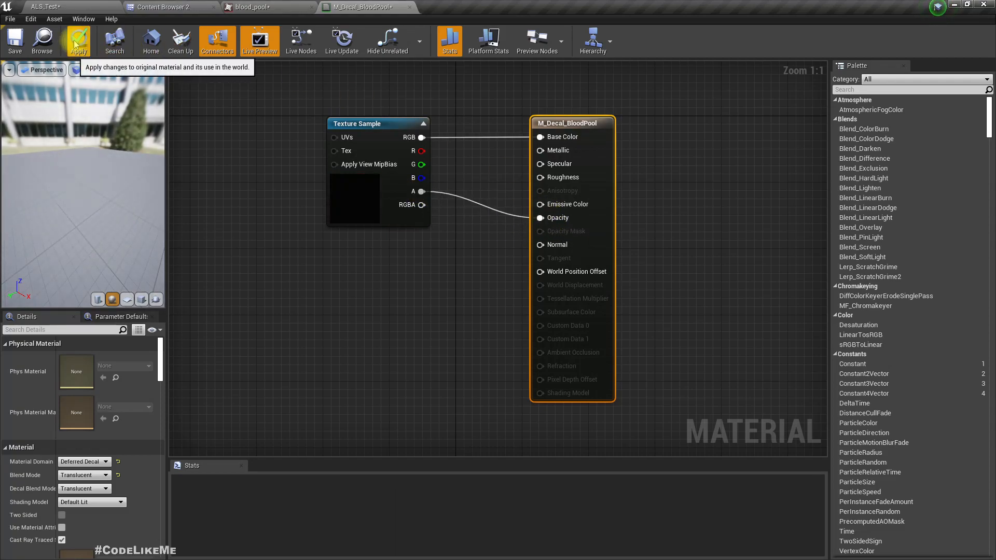
click(76, 44)
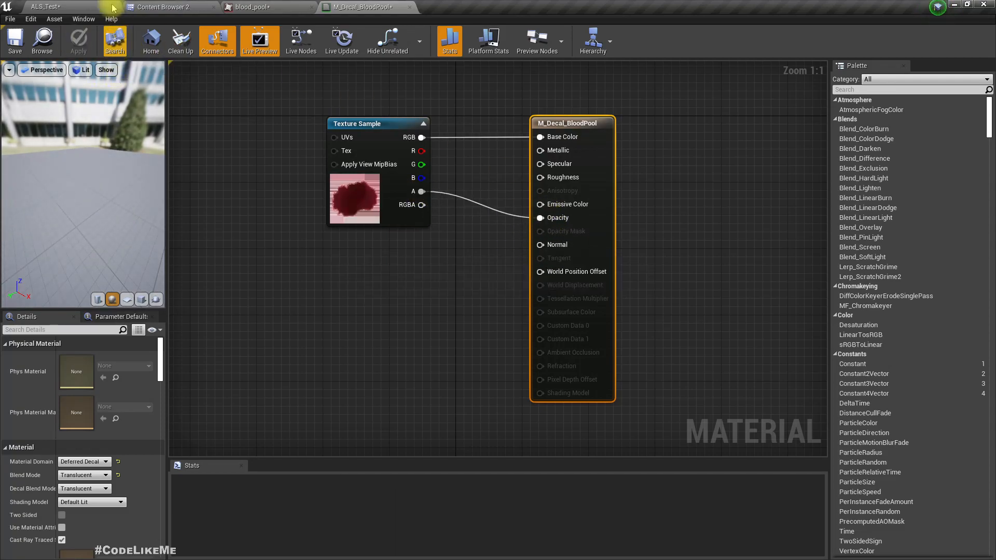
Return to the ALS_Test level and examine the blood pool decal on the floor from several angles.
click(106, 8)
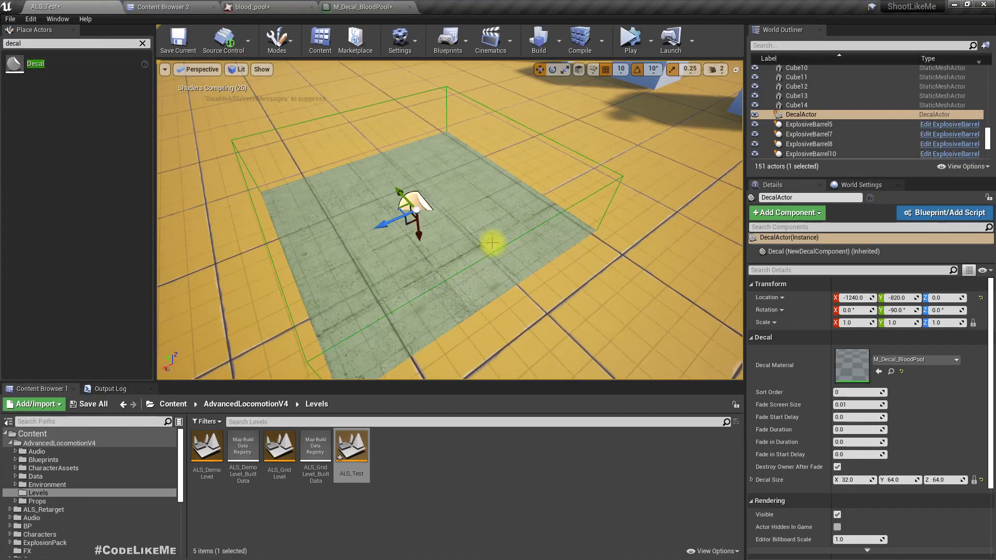
mouse_move(501, 248)
right_down()
mouse_move(457, 230)
mouse_move(448, 246)
mouse_move(513, 280)
mouse_move(492, 277)
mouse_move(472, 300)
mouse_move(474, 275)
mouse_move(523, 270)
mouse_move(500, 257)
right_up()
scroll(484, 256, up, 5)
key(s)
key(w)
key(a)
key(d)
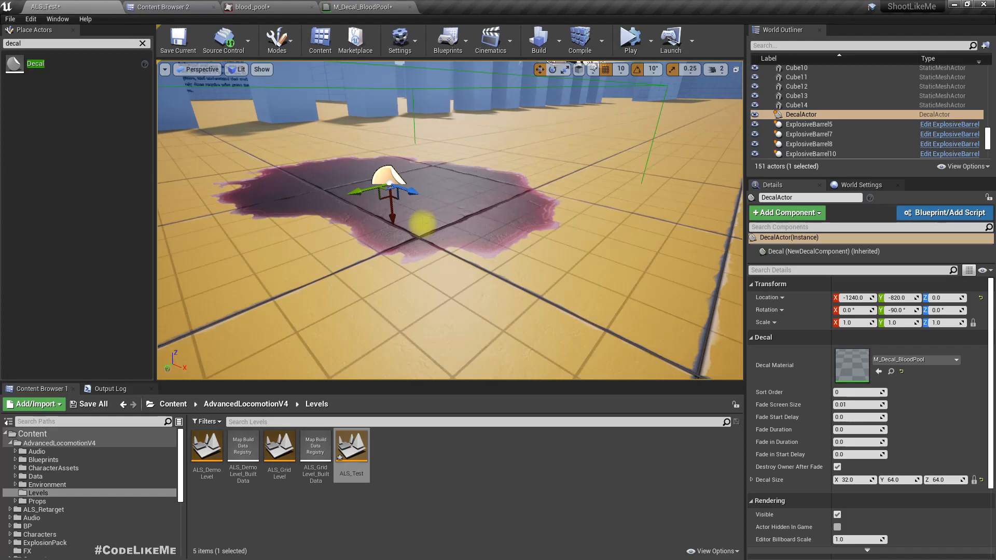
Add the blood_pool_N texture to M_Decal_BloodPool, connect its RGB output to the Normal input and apply the change.
right_drag(441, 237, 440, 211)
key(s)
key(d)
key(w)
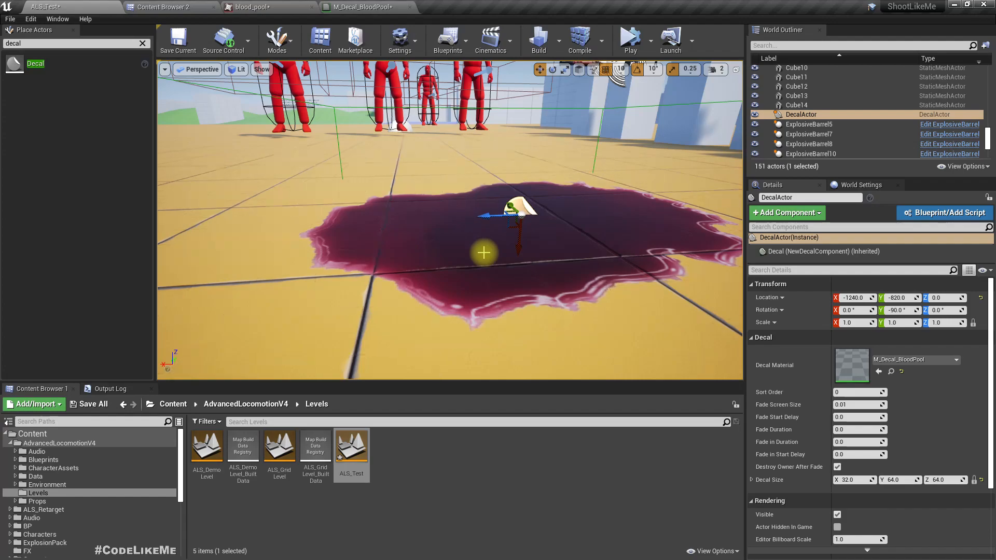
click(341, 5)
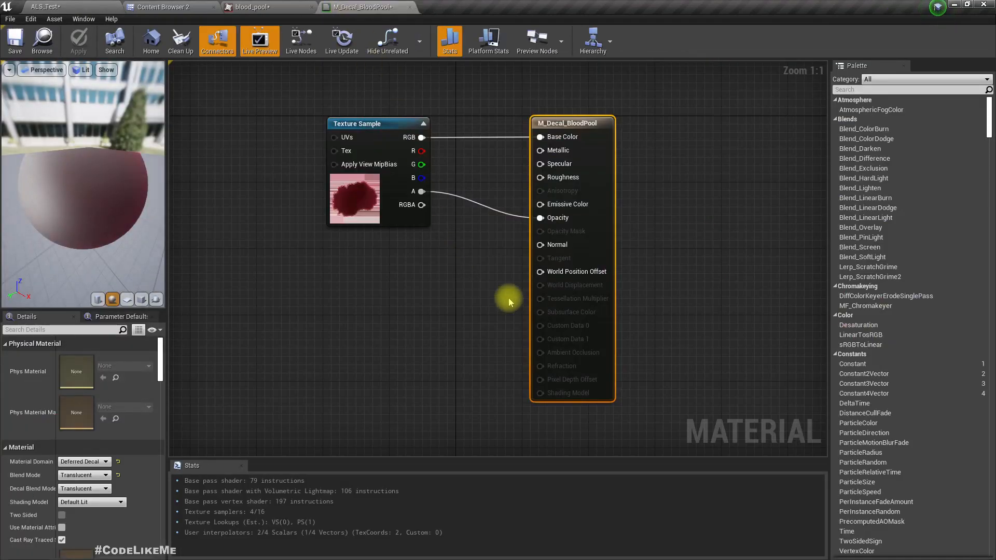
click(181, 7)
drag(373, 88, 250, 312)
drag(355, 339, 553, 254)
drag(316, 330, 293, 274)
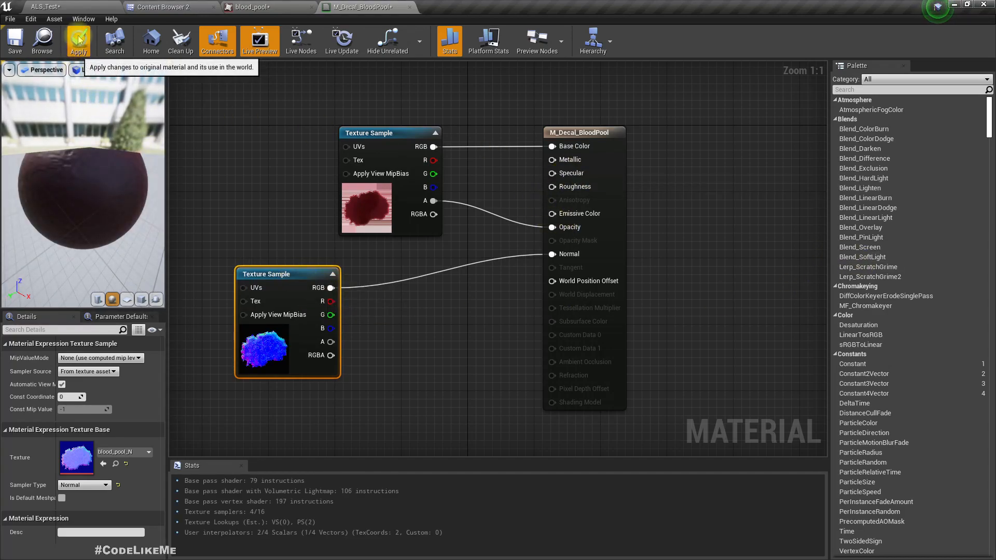
Return to the ALS_Test level and inspect the blood pool decal in a full-screen viewport with editor overlays hidden.
click(79, 6)
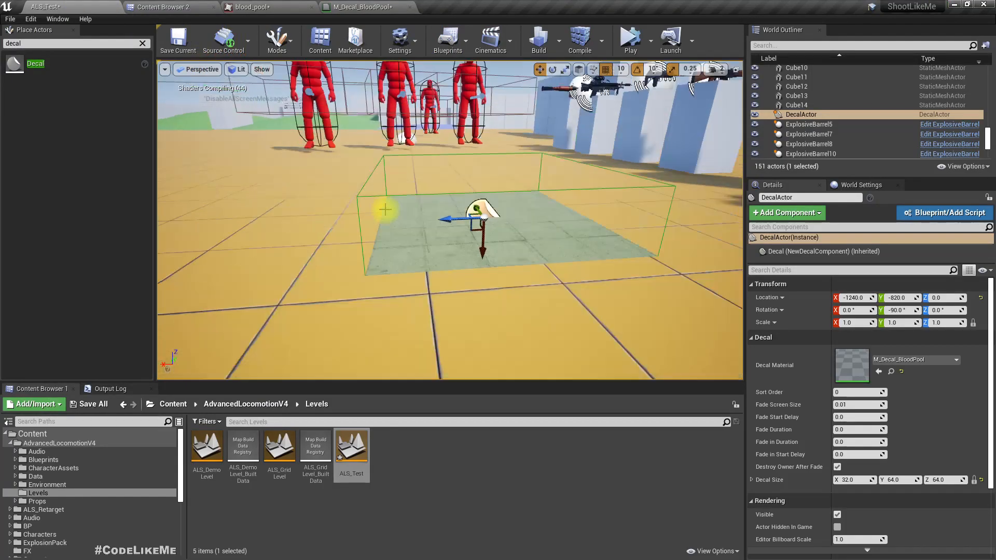
scroll(390, 207, up, 3)
right_drag(396, 180, 480, 192)
key(F11)
key(g)
key(F11)
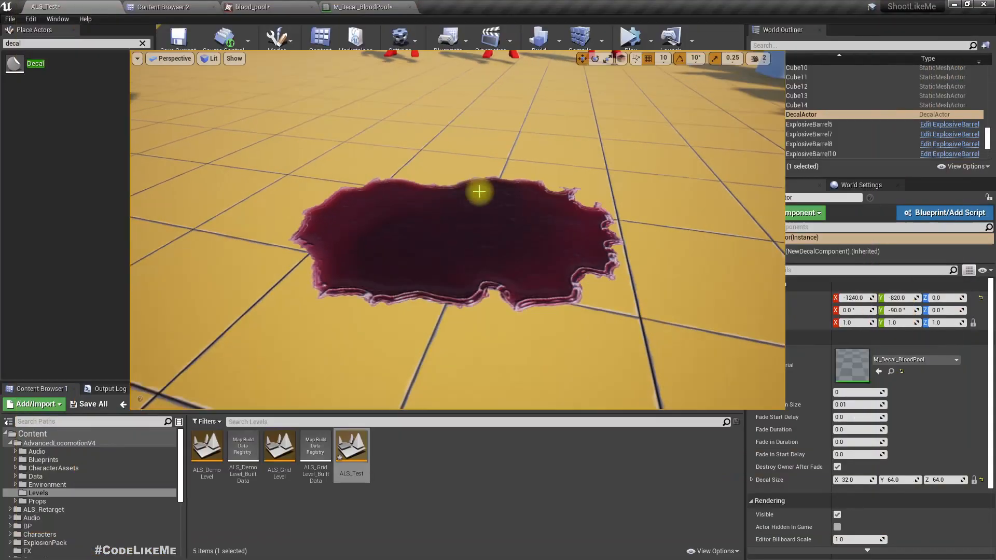
Promote M_Decal_BloodPool's Metallic input to a parameter with default value 0.5 and space out the nodes to make room for it.
click(343, 5)
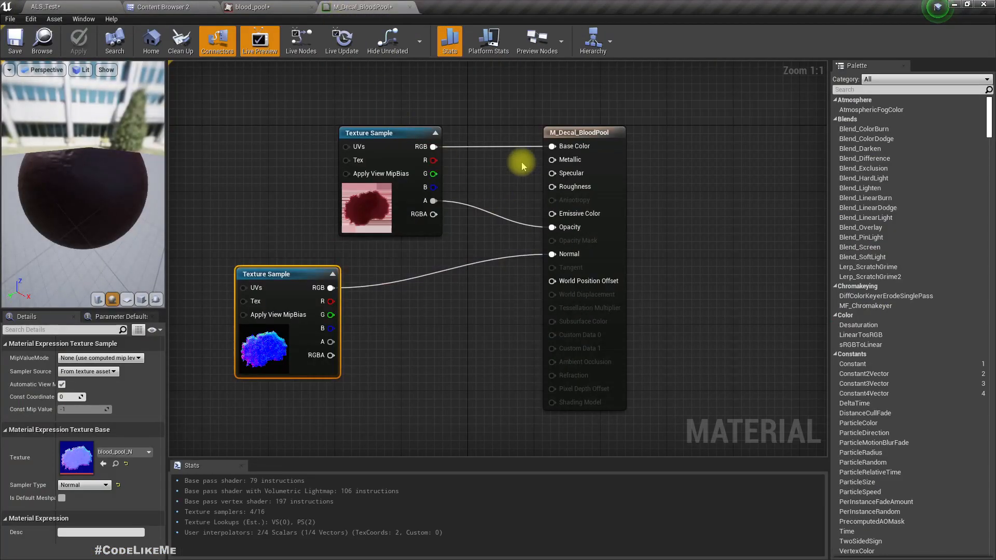
right_click(566, 159)
click(586, 171)
drag(509, 144, 444, 338)
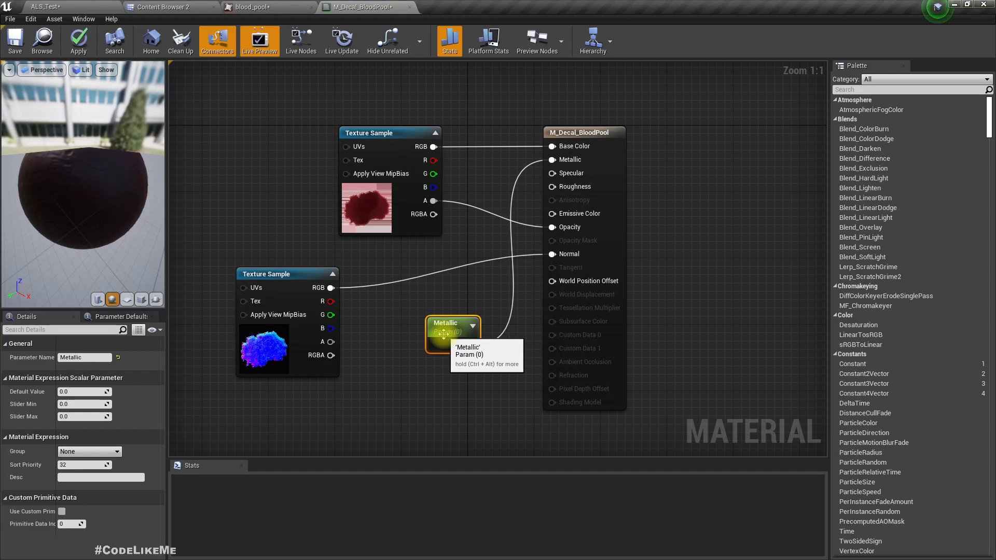
drag(367, 138, 306, 80)
right_drag(394, 272, 449, 227)
drag(365, 232, 407, 328)
drag(513, 289, 380, 173)
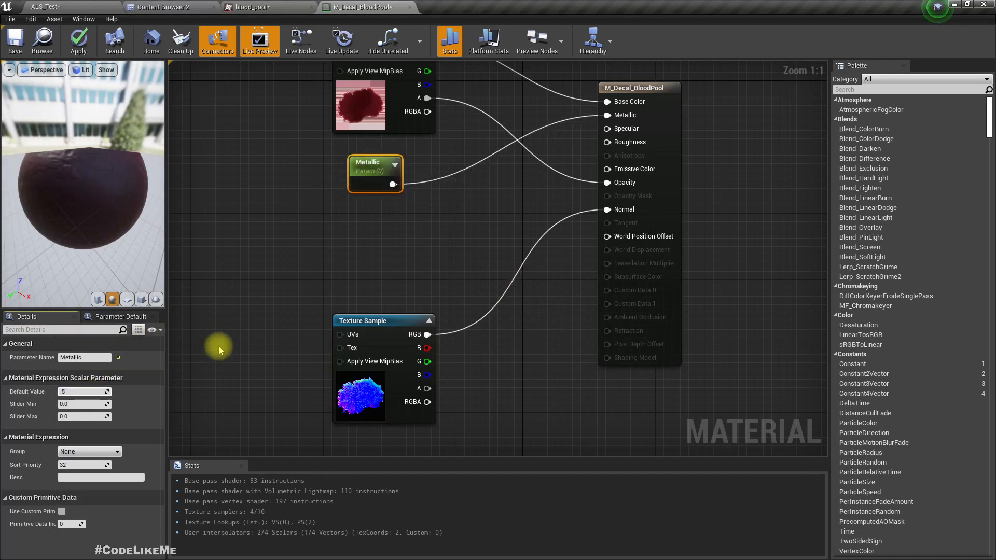
key(Return)
Promote the Specular input to a parameter, place it below the Metallic node and set its default value to 0.7.
right_click(619, 129)
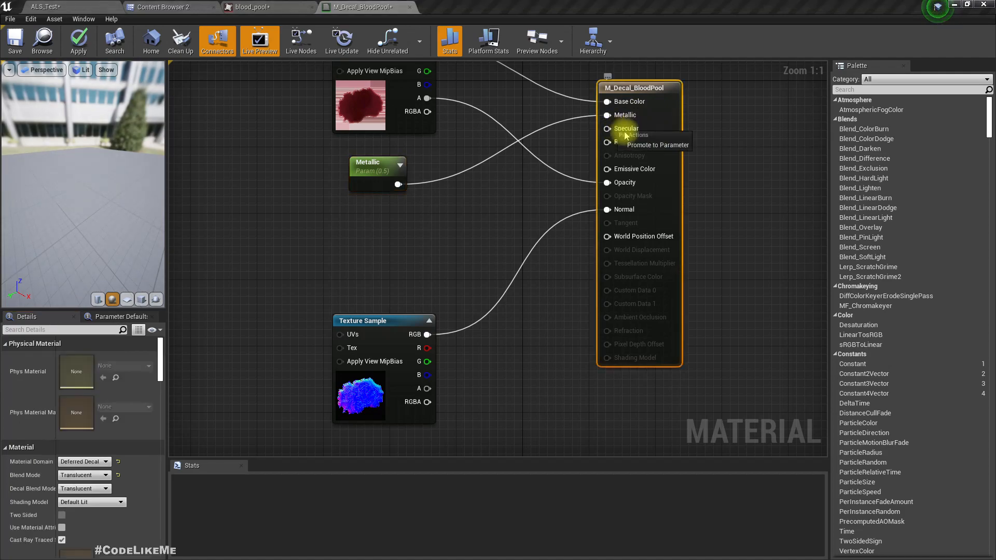
click(651, 147)
drag(573, 100, 473, 174)
drag(378, 233, 377, 228)
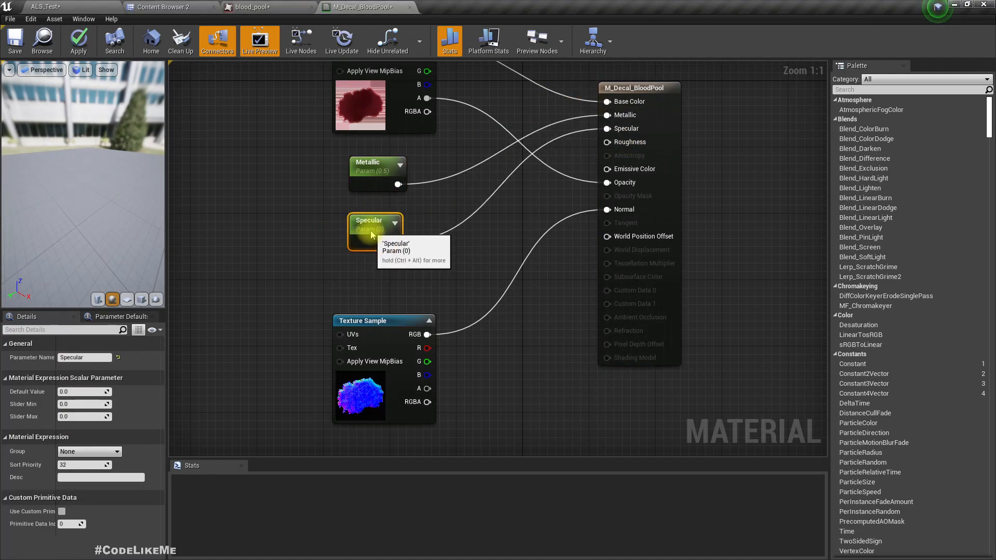
click(84, 389)
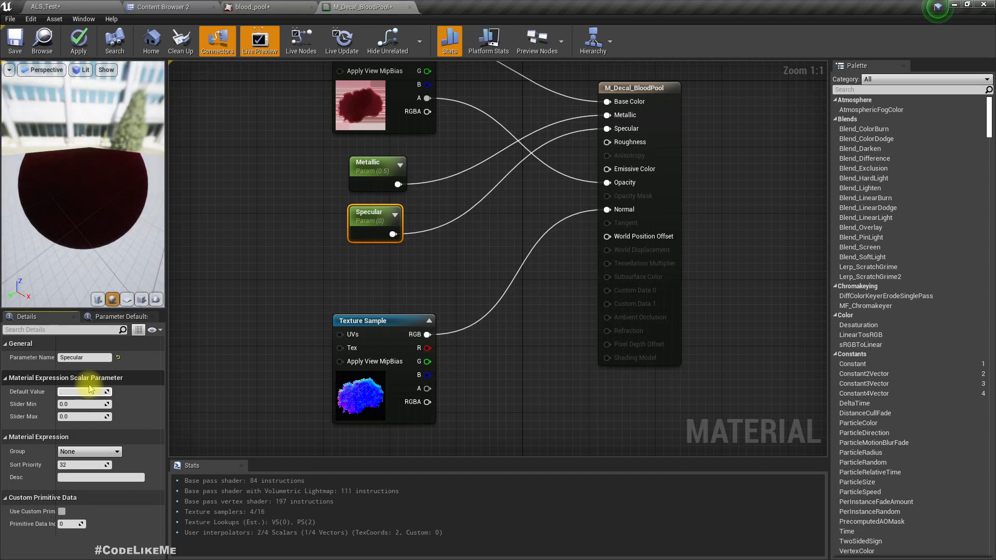
text(.7)
key(Return)
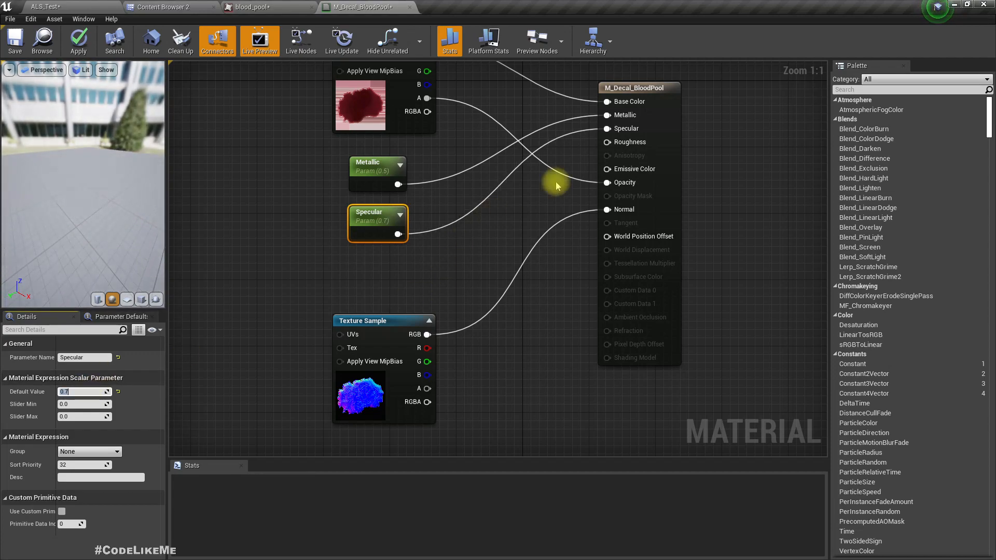
Promote the Roughness input to a parameter below Specular, set its default value to 0.1 and apply the material changes.
right_click(614, 143)
click(644, 159)
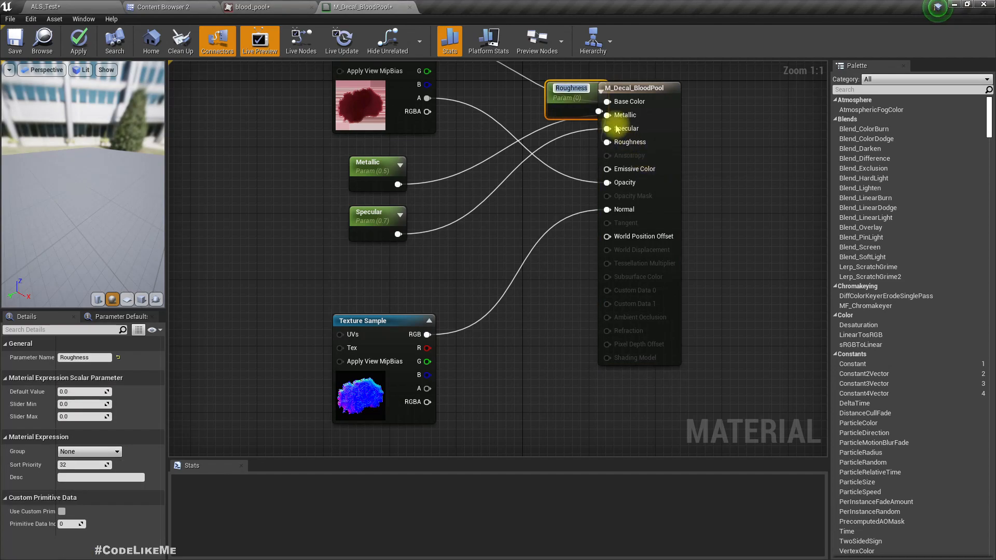
drag(542, 111, 392, 277)
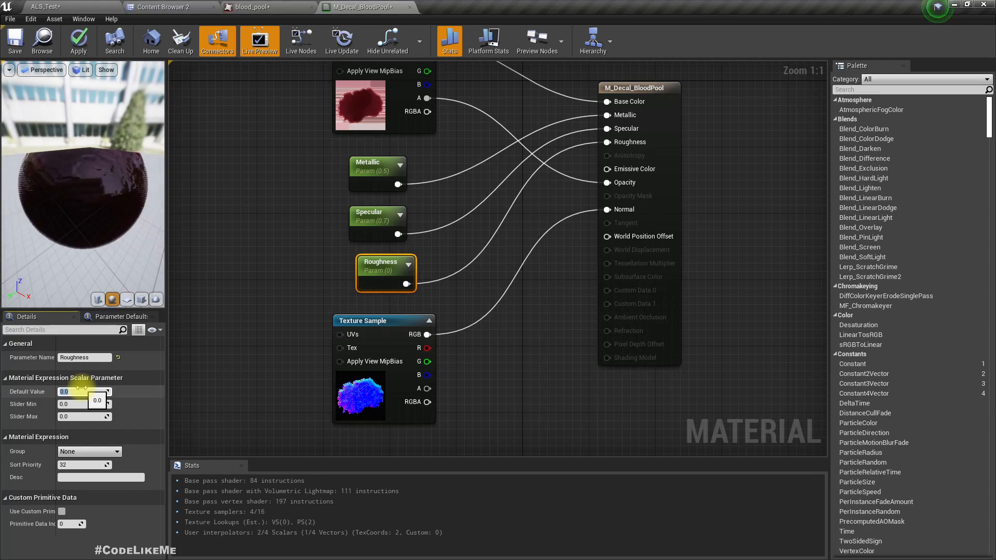
click(80, 392)
text(.1)
key(Return)
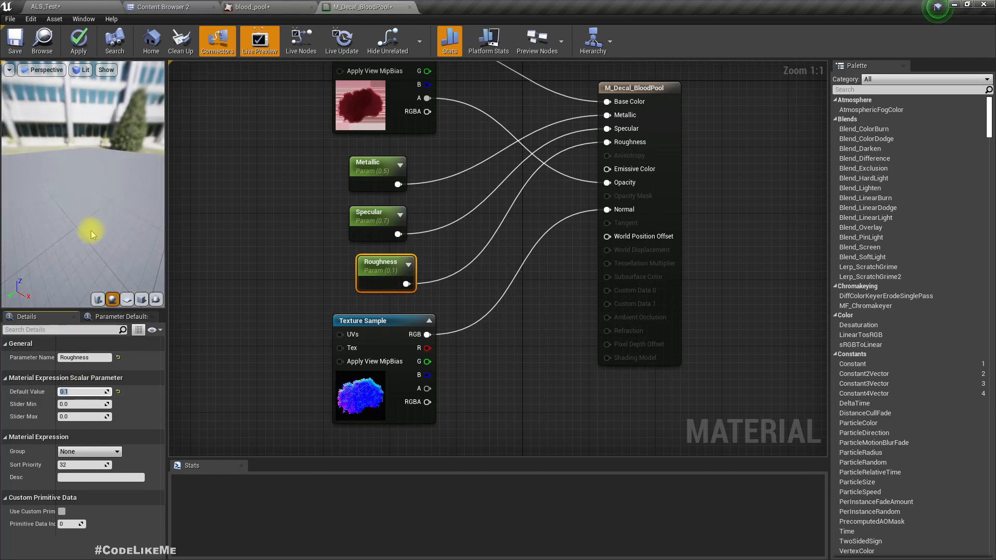
drag(66, 224, 96, 202)
click(77, 40)
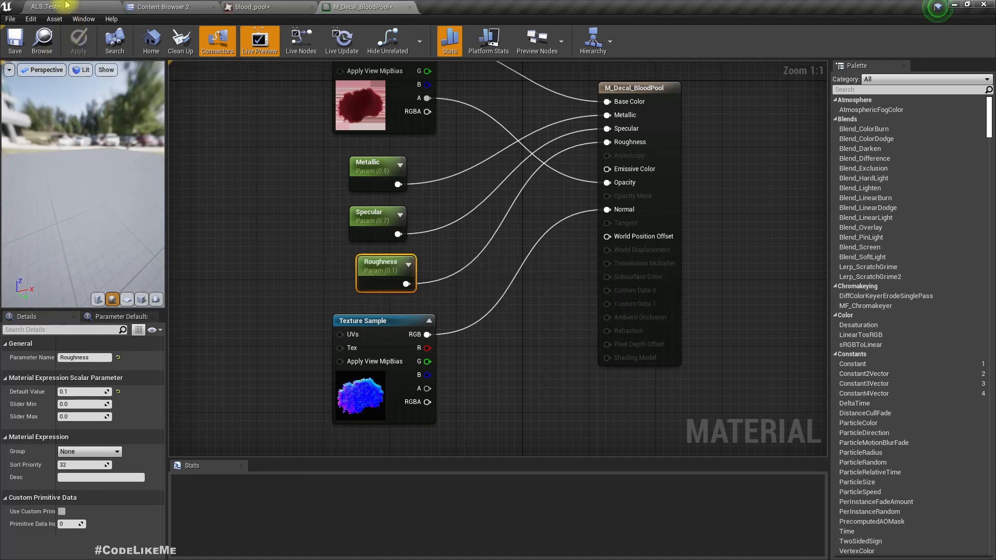
Examine the blood pool decal's reflections in the ALS_Test level from several angles and distances in a full-screen viewport.
click(63, 7)
right_drag(464, 214, 454, 223)
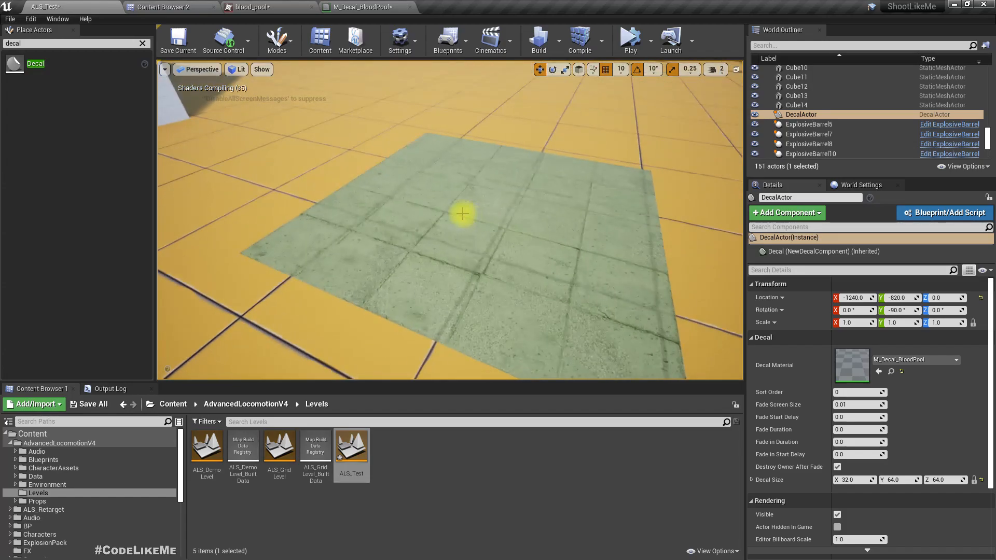
key(F11)
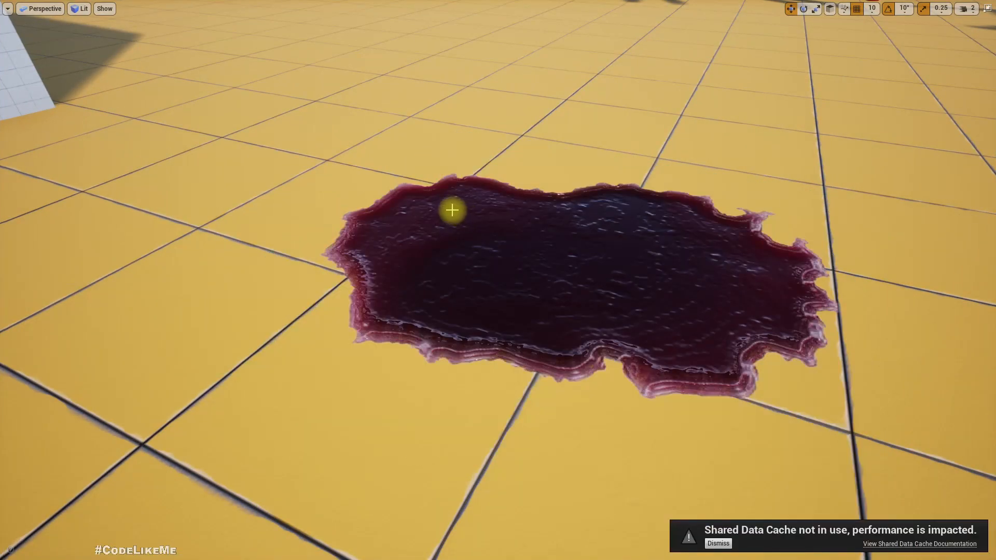
key(d)
right_drag(452, 210, 343, 161)
key(d)
key(a)
key(s)
key(a)
key(d)
mouse_move(504, 215)
right_down()
mouse_move(498, 209)
mouse_move(500, 233)
mouse_move(513, 238)
mouse_move(487, 236)
mouse_move(508, 208)
right_up()
key(q)
right_drag(462, 182, 471, 194)
key(a)
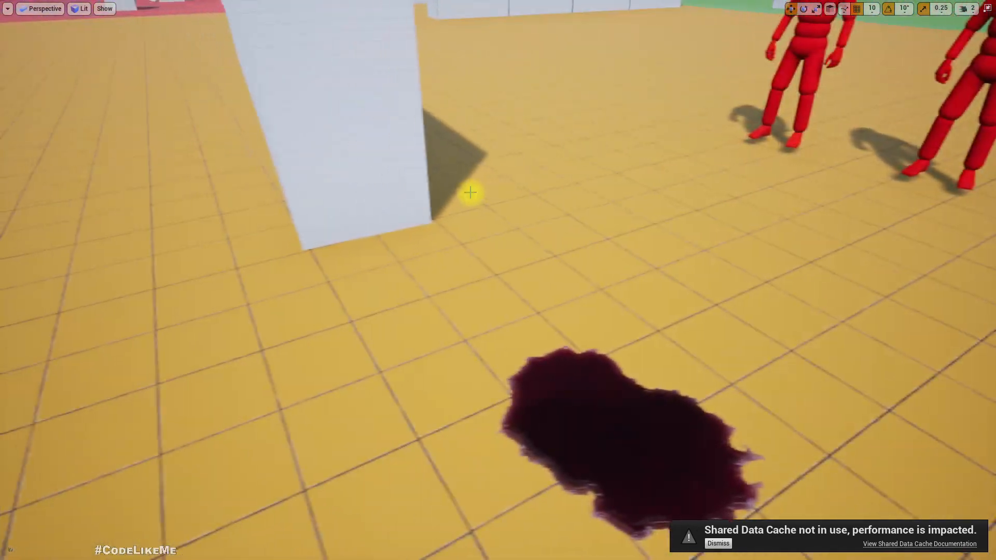
key(F11)
key(F11)
Simulate and play the ALS_Test level, moving the character around the blood pool to check the decal in game, and stop.
key(alt+s)
right_drag(445, 176, 487, 155)
key(Escape)
click(685, 70)
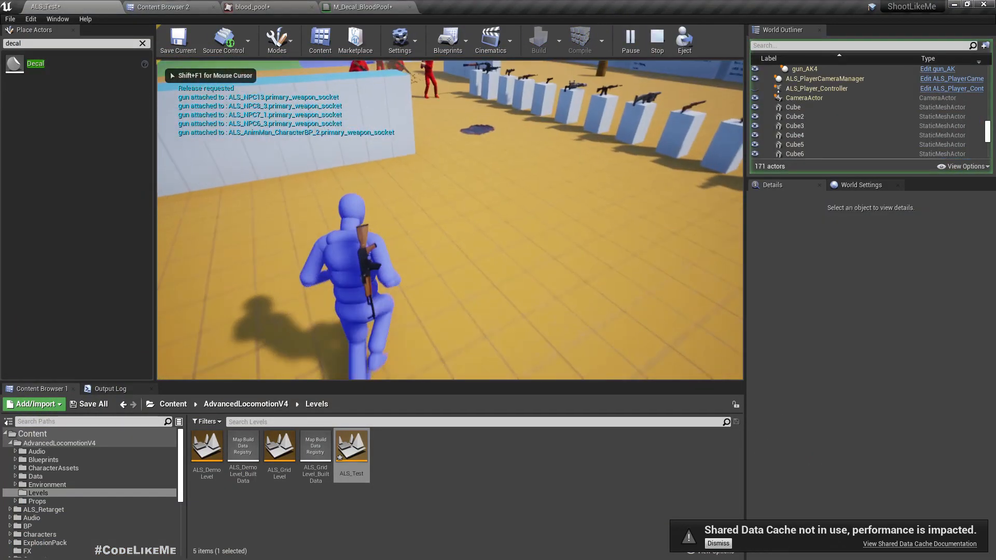
key(w)
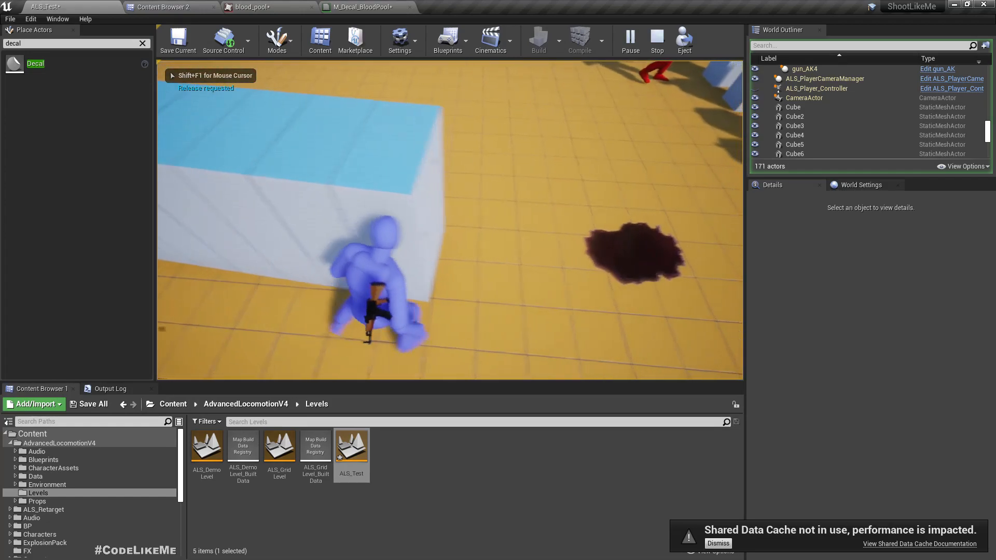
key(s)
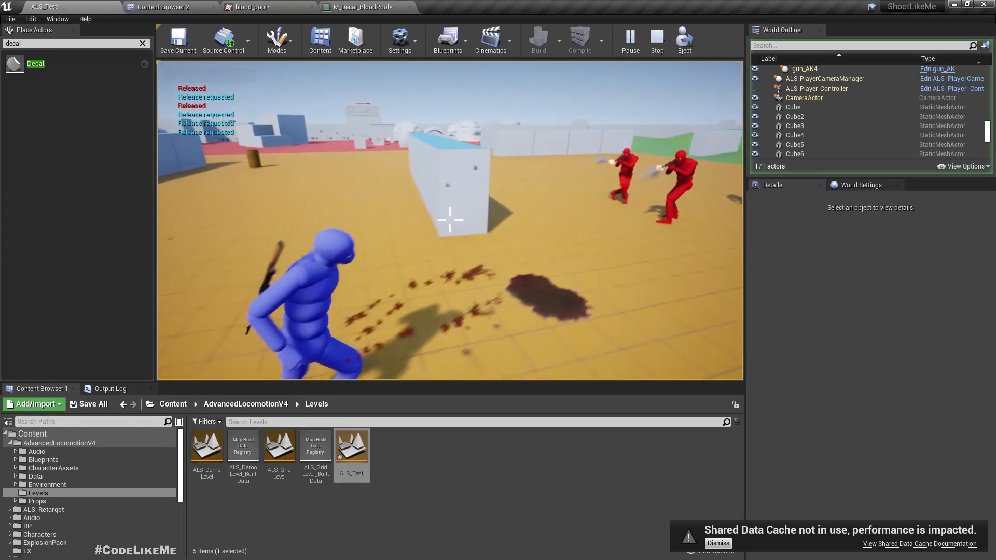
key(Escape)
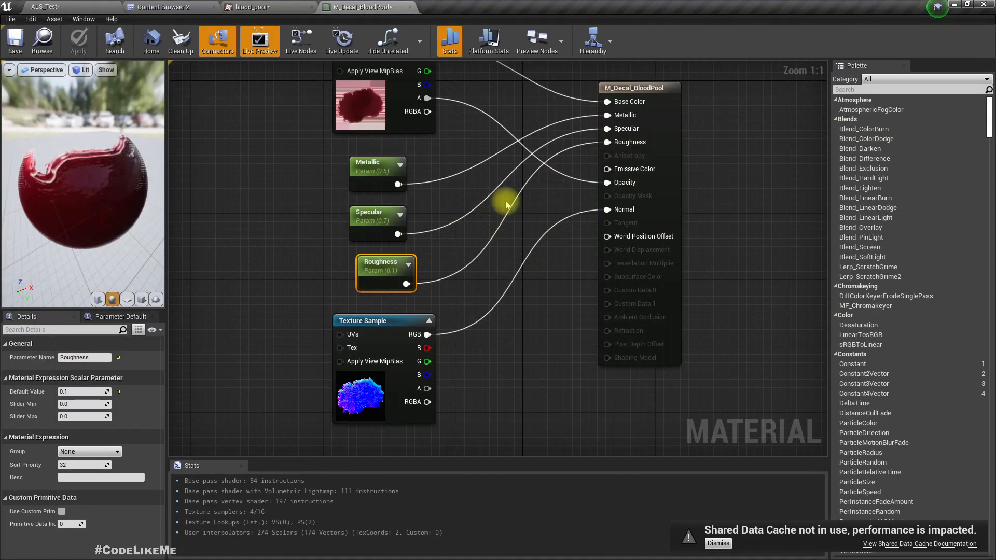
Set the default value of M_Decal_BloodPool's Metallic parameter to 0.2 and of its Specular parameter to 0.9.
click(378, 167)
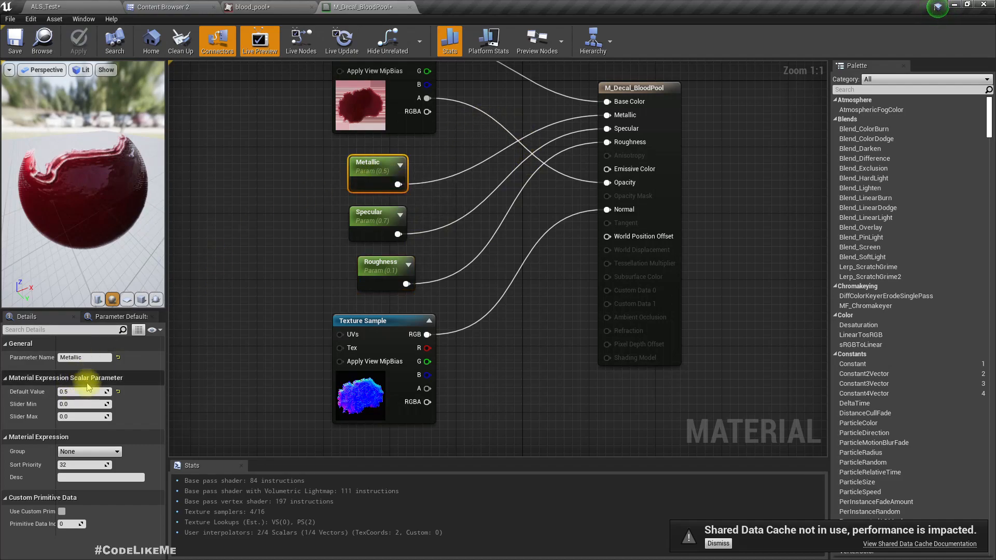
text(0.2)
key(Return)
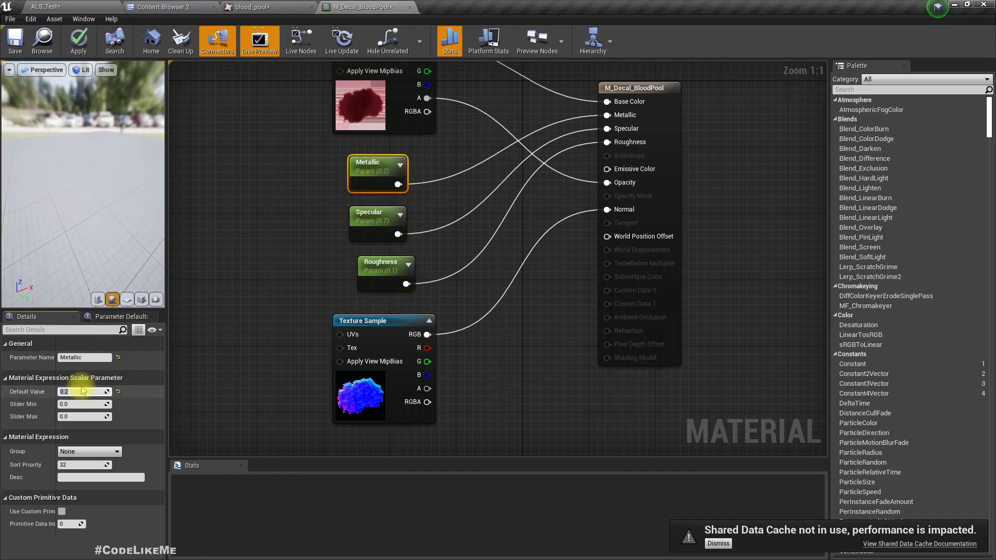
click(380, 220)
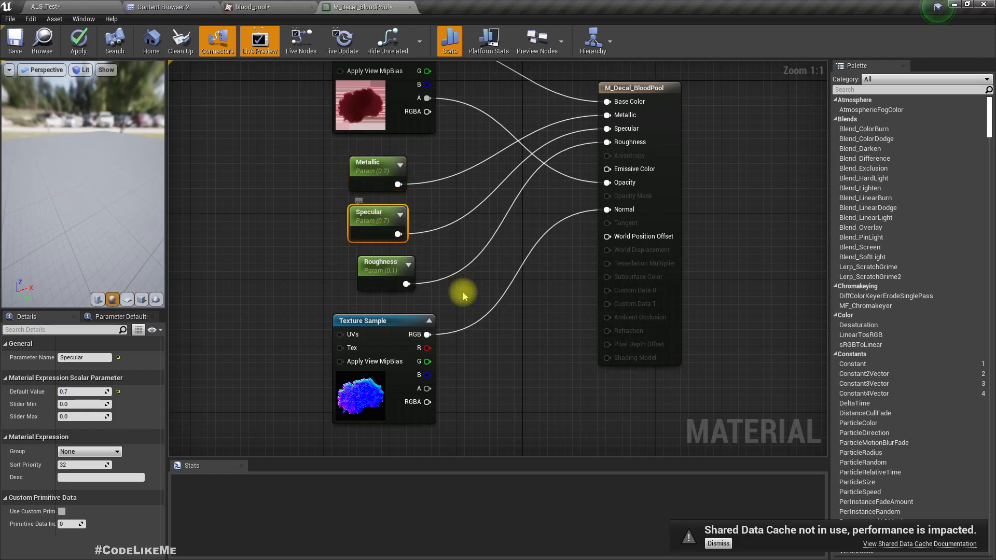
click(86, 392)
text(.9)
key(Return)
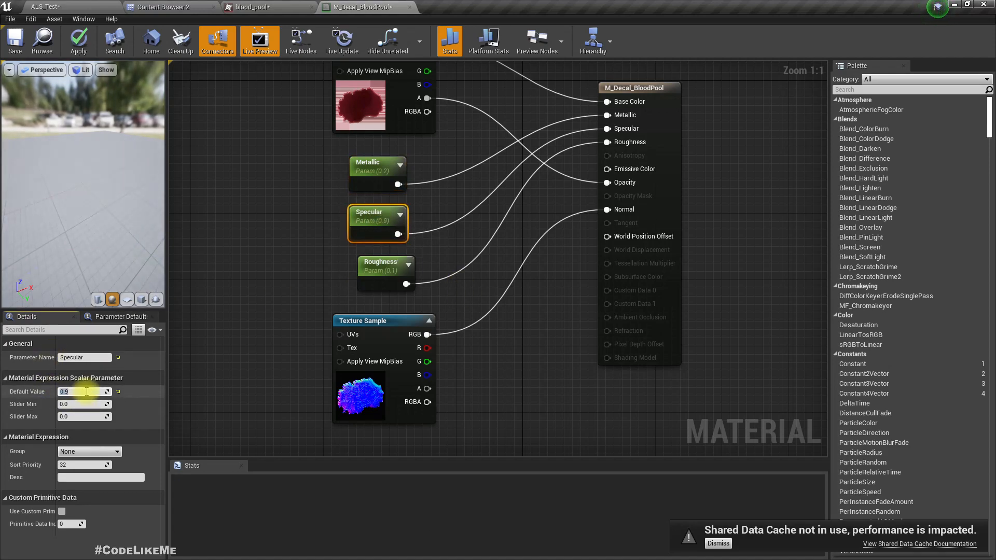
Set the Roughness parameter's default value to 0 and apply the material changes.
click(378, 265)
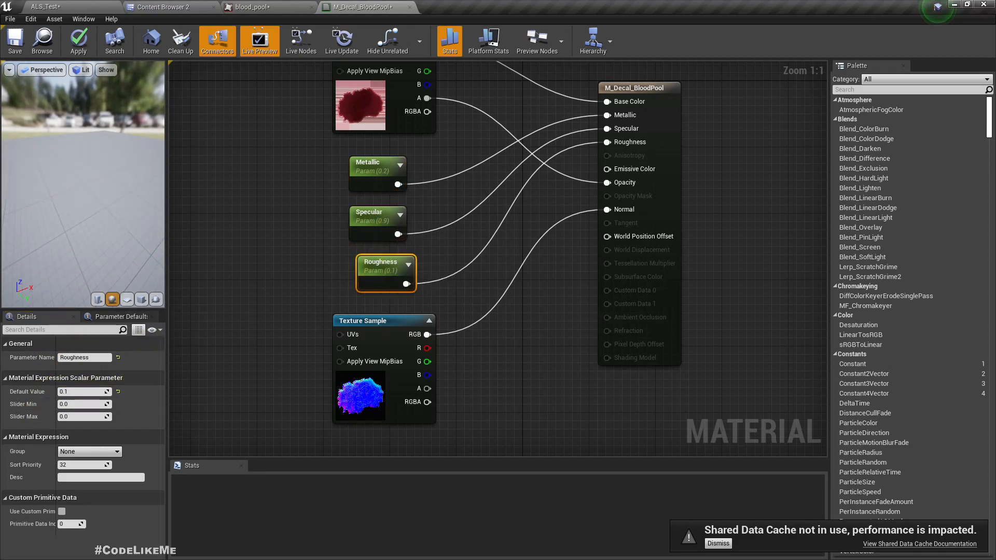
click(90, 392)
text(0)
key(Return)
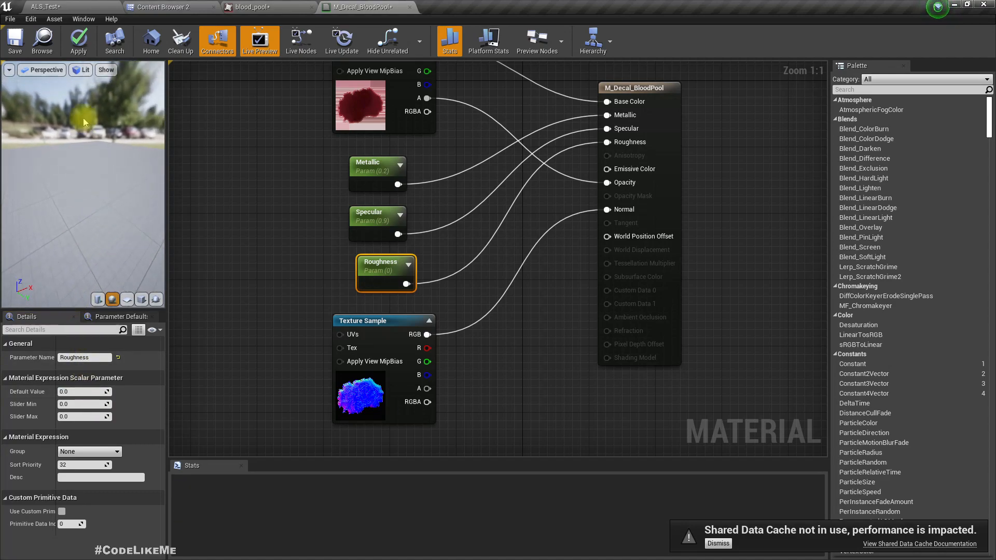
click(79, 39)
Return to the ALS_Test level and check the blood pool decal's glossier surface up close and from farther away.
click(65, 5)
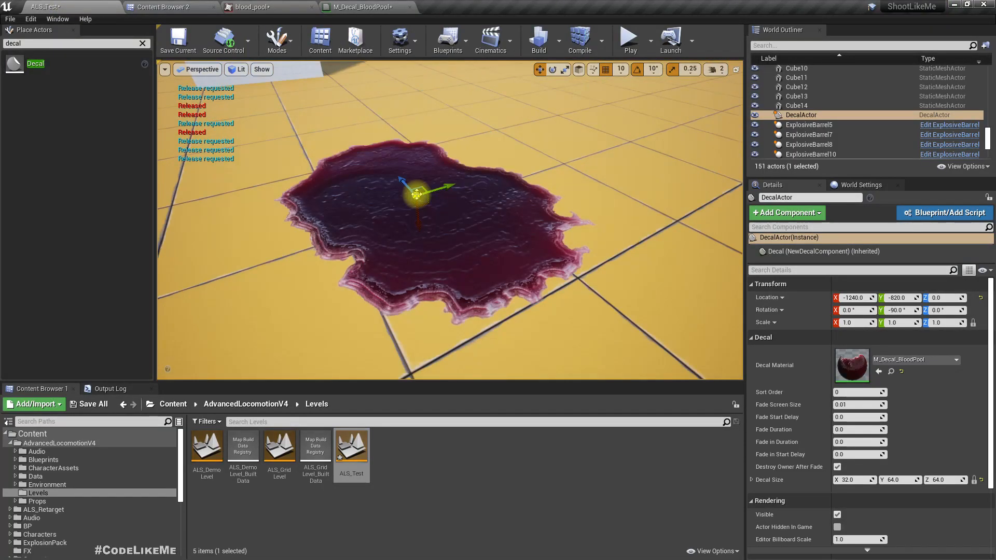
right_drag(434, 217, 363, 199)
key(g)
right_drag(460, 231, 527, 263)
key(g)
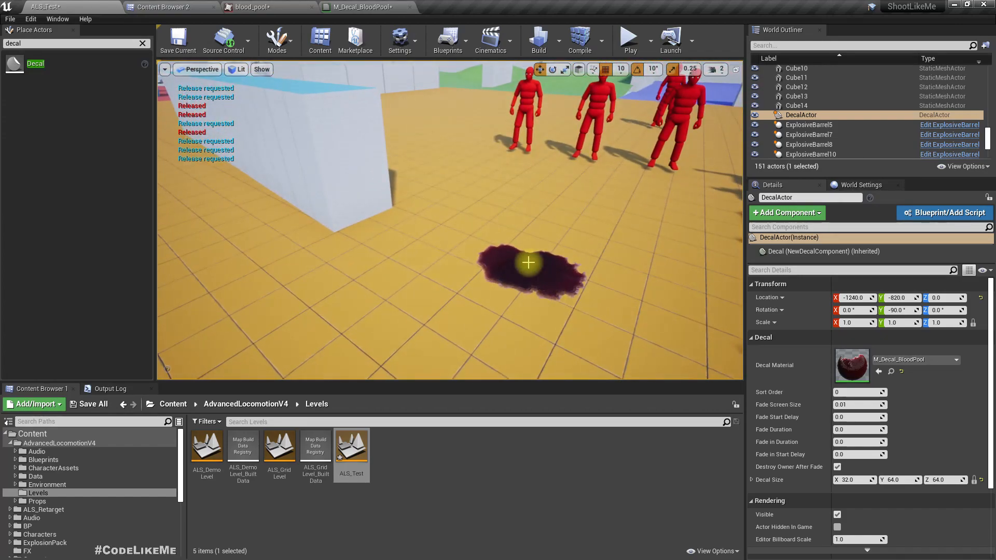
click(533, 262)
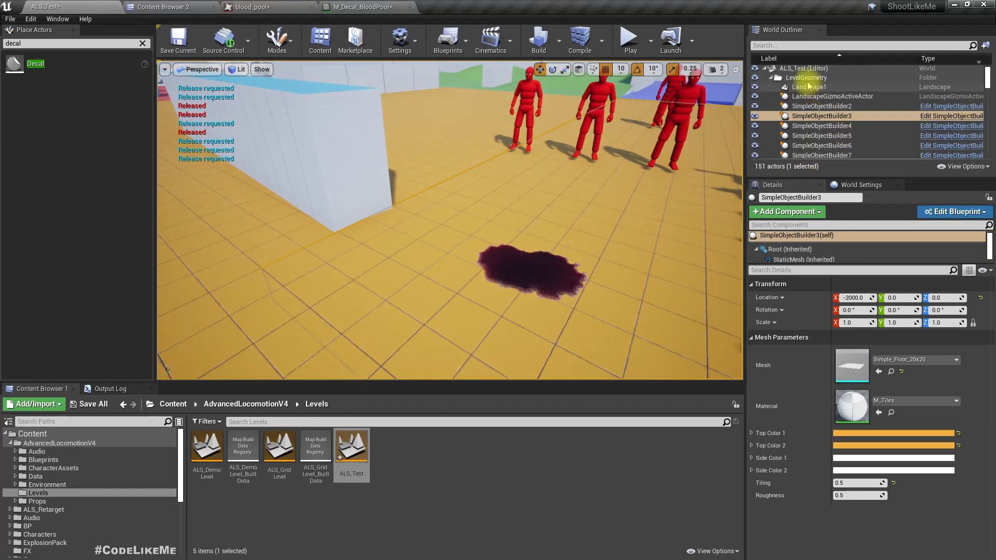
Select the middle red NPC in the level and locate its ALS_NPC blueprint in the content browser.
right_drag(471, 219, 540, 155)
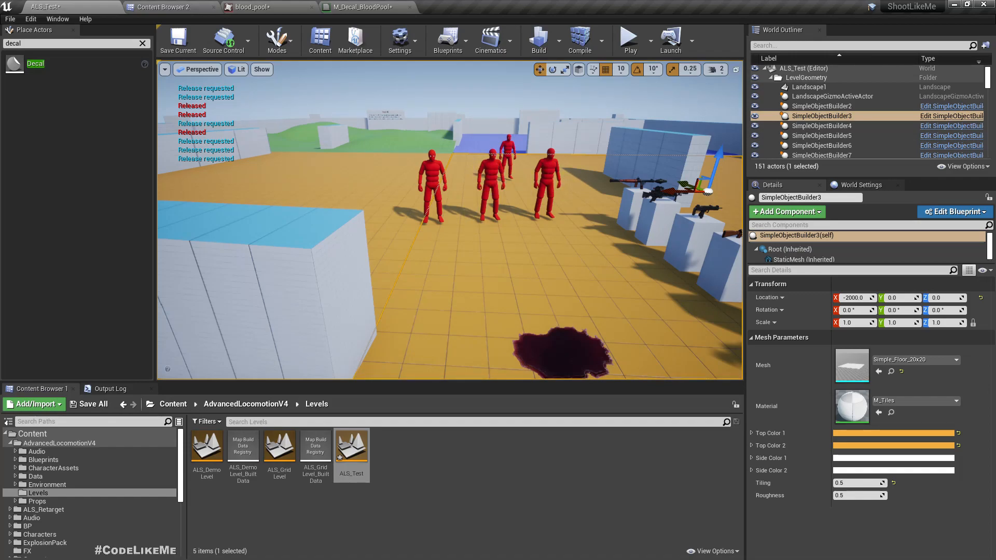
click(489, 179)
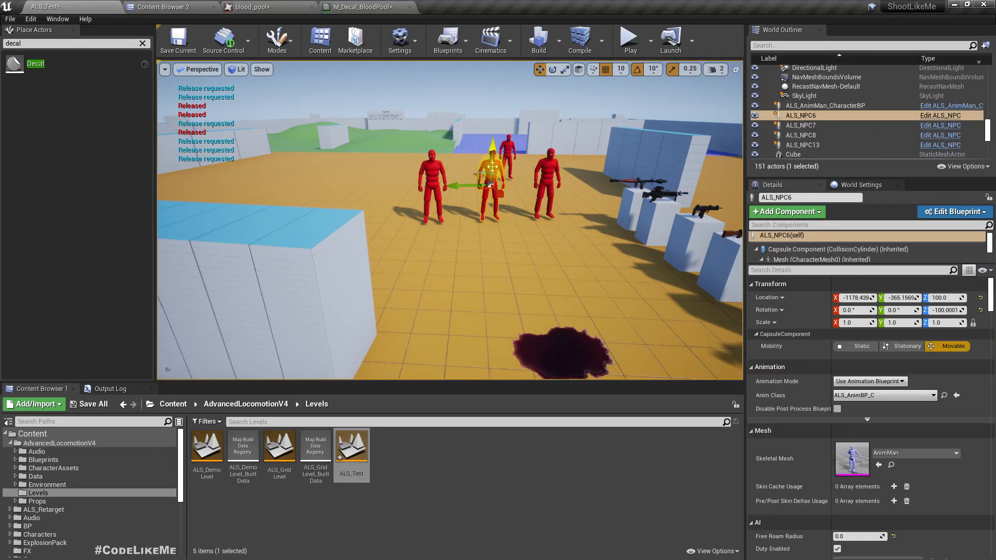
right_click(848, 117)
click(878, 127)
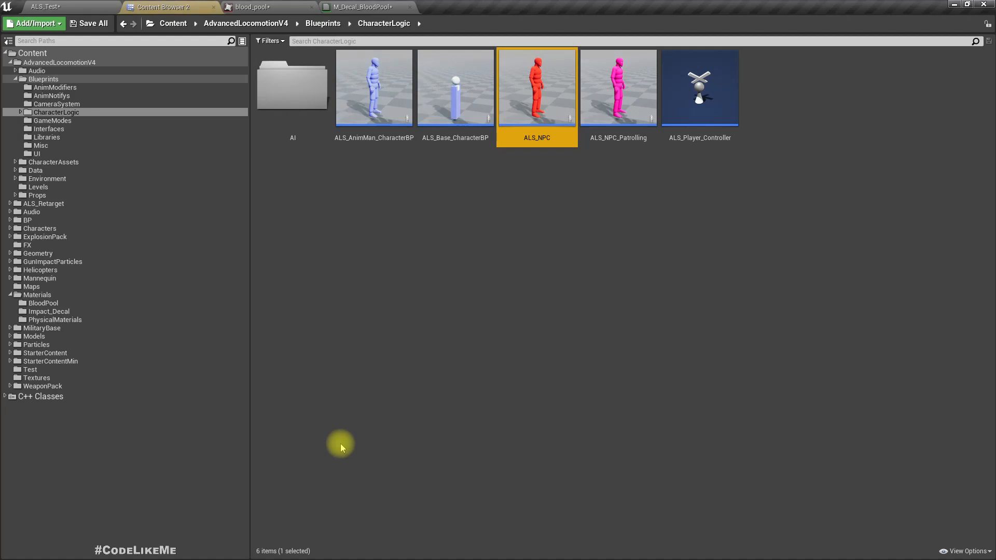
Open the ALS_AnimMan_CharacterBP blueprint and follow the Death section of its Damage macro to the Kill Character call.
double_click(370, 110)
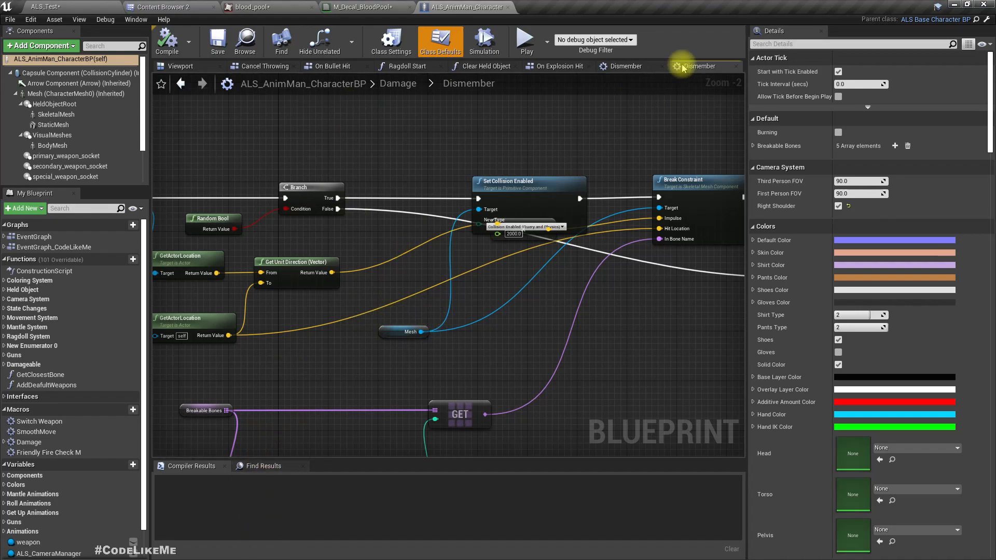
click(387, 86)
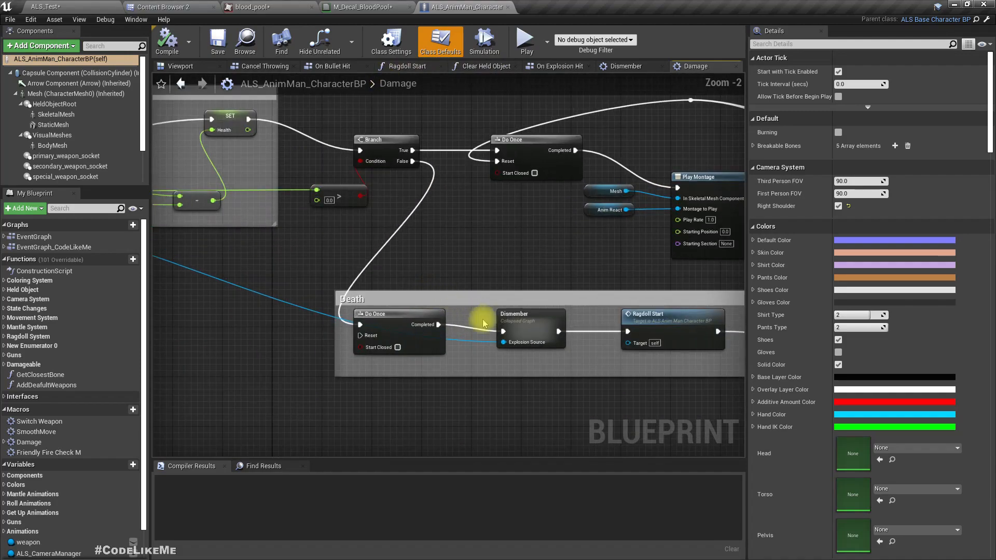
right_drag(550, 379, 289, 346)
right_drag(569, 304, 327, 290)
click(435, 280)
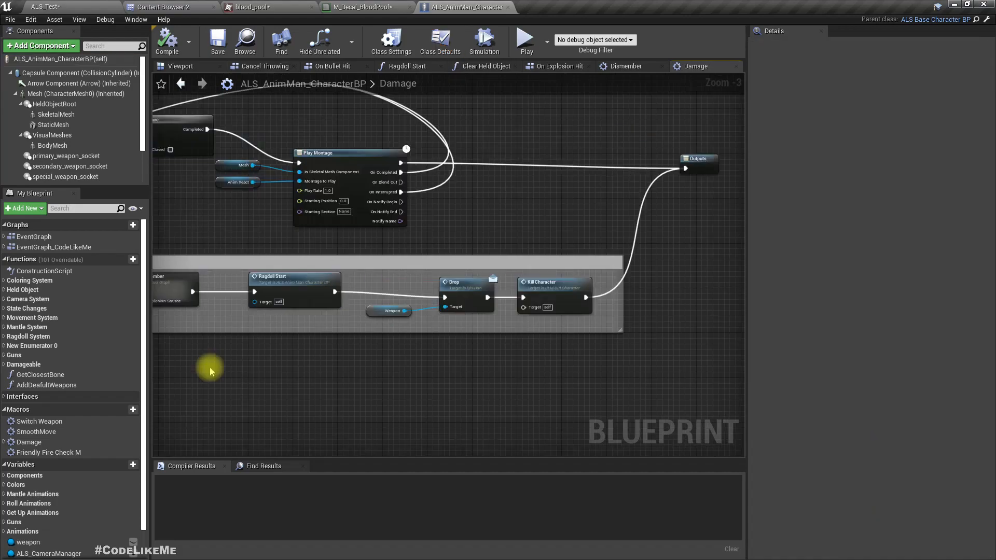
Find the references to Kill Character and open its event graph at the Set Actor Tick Enabled node.
right_click(541, 289)
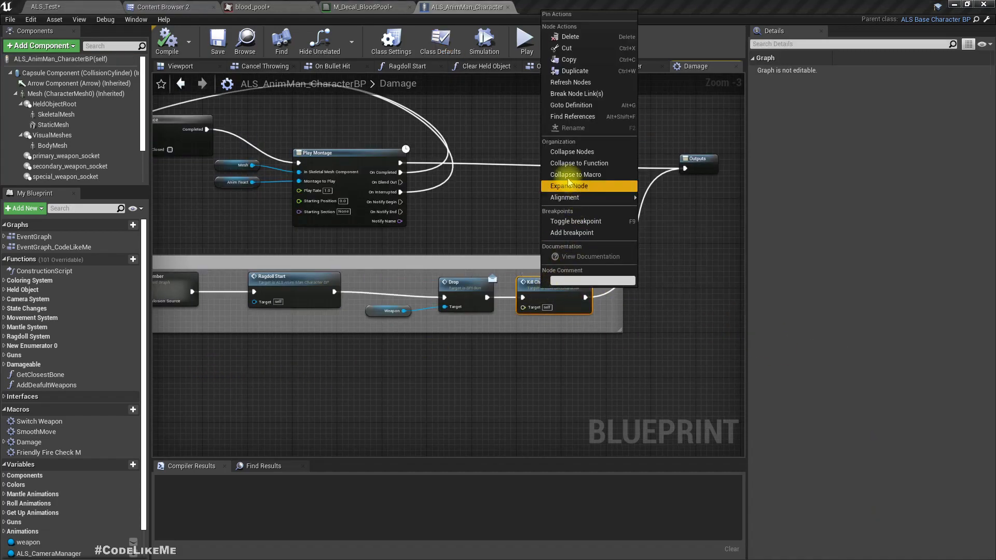
click(566, 117)
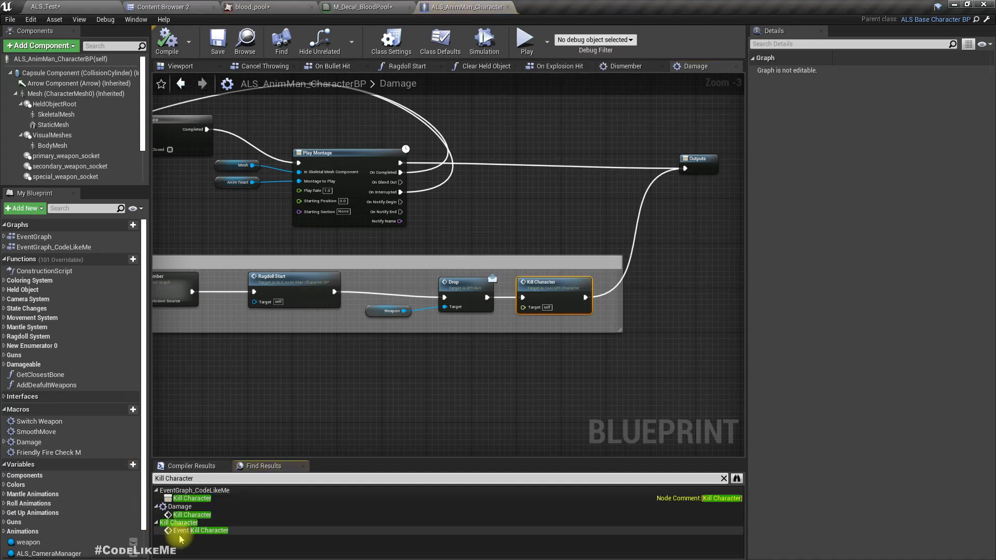
click(204, 530)
right_drag(673, 368, 0, 294)
right_drag(616, 331, 111, 309)
right_drag(596, 316, 338, 255)
right_drag(357, 168, 356, 168)
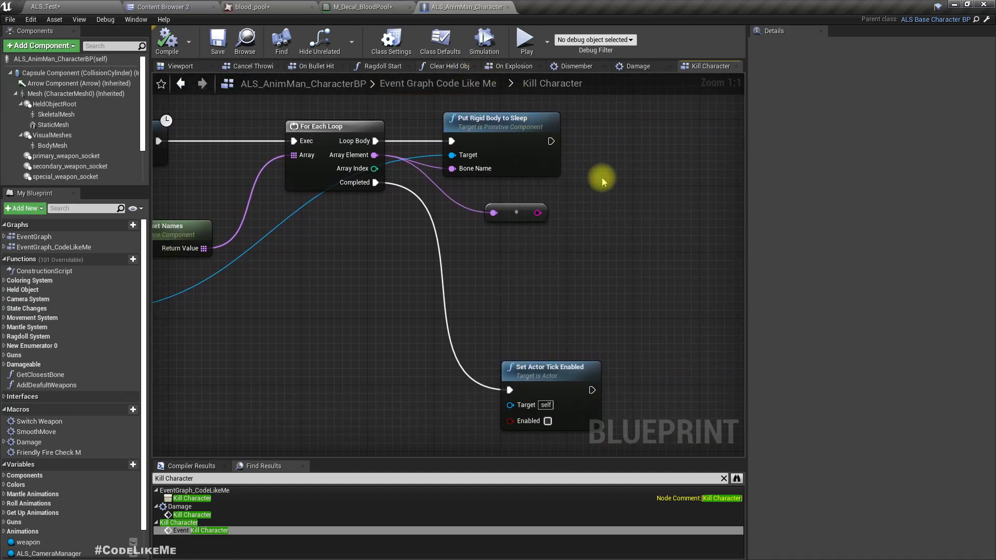
right_drag(603, 182, 567, 290)
right_drag(496, 291, 531, 149)
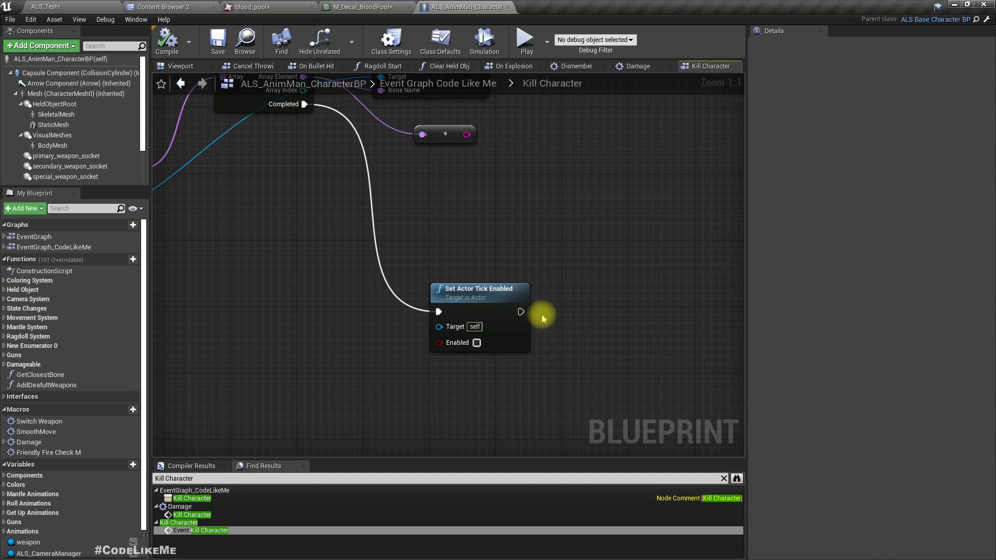
Add a Spawn Decal at Location node after Set Actor Tick Enabled and align it with that node.
right_drag(525, 306, 413, 326)
drag(413, 327, 489, 317)
text(spawn)
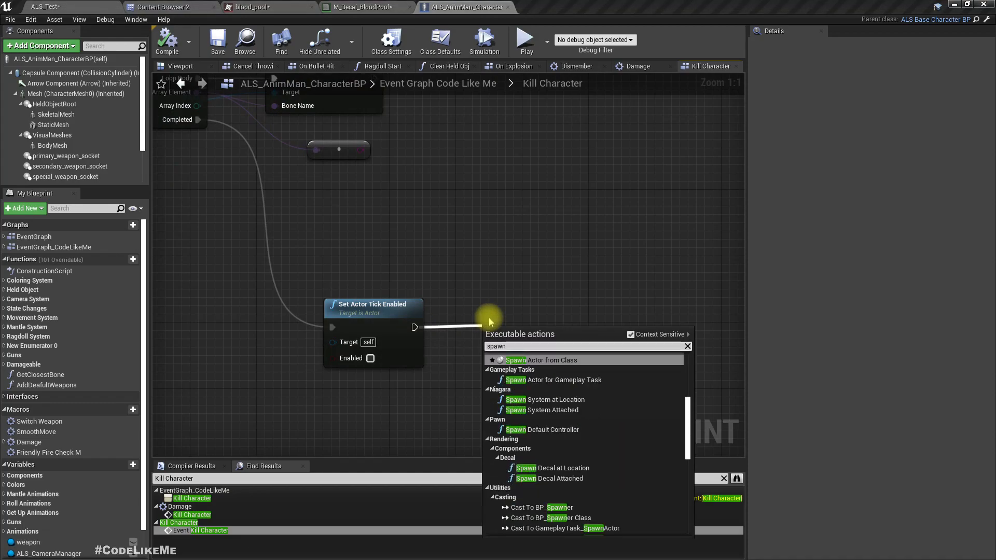
key(Down)
key(Down)
key(Down)
key(Down)
key(Down)
key(Down)
key(Down)
key(Down)
key(Down)
key(Down)
key(Down)
key(Down)
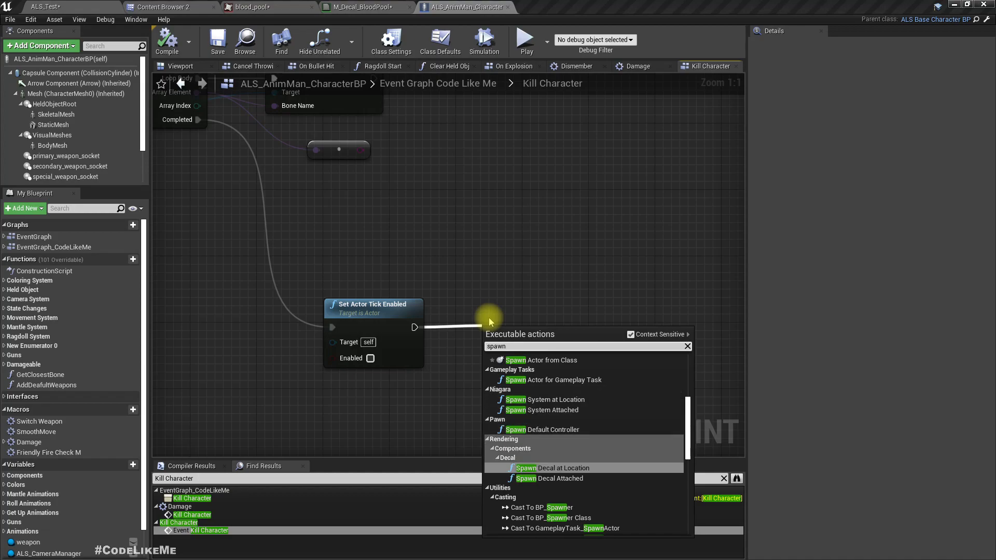
key(Up)
key(Return)
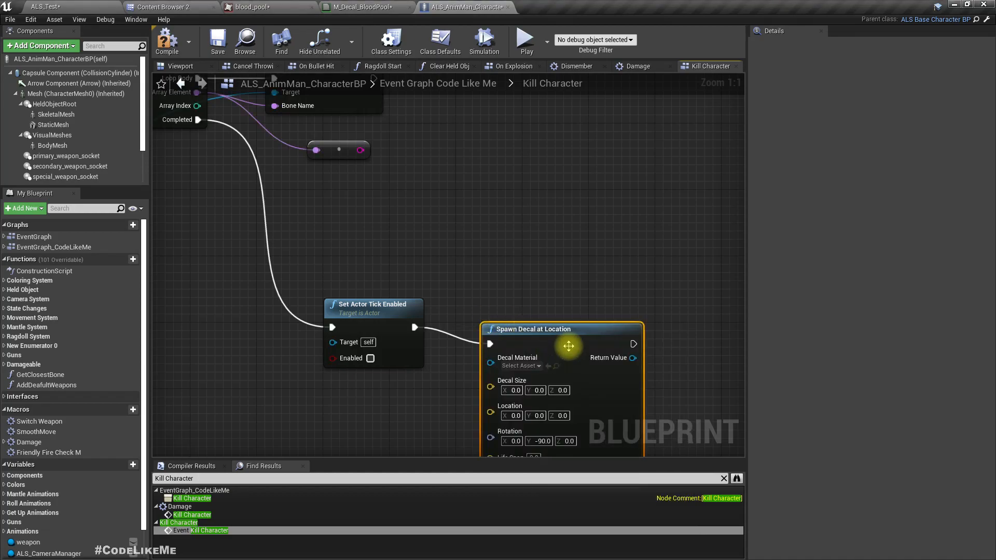
right_drag(568, 347, 502, 347)
drag(496, 342, 562, 325)
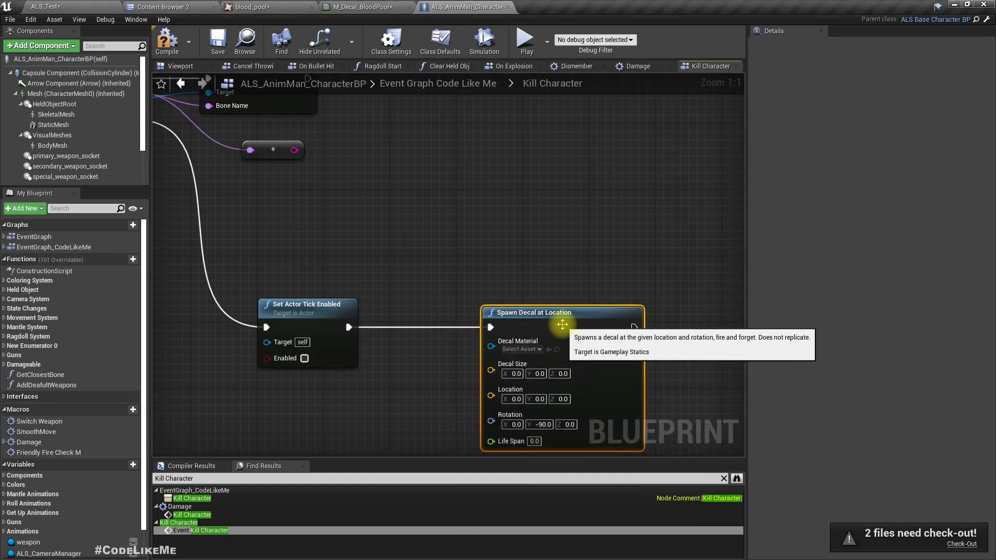
Set the Decal Material of the Spawn Decal at Location node to M_Decal_BloodPool.
click(521, 349)
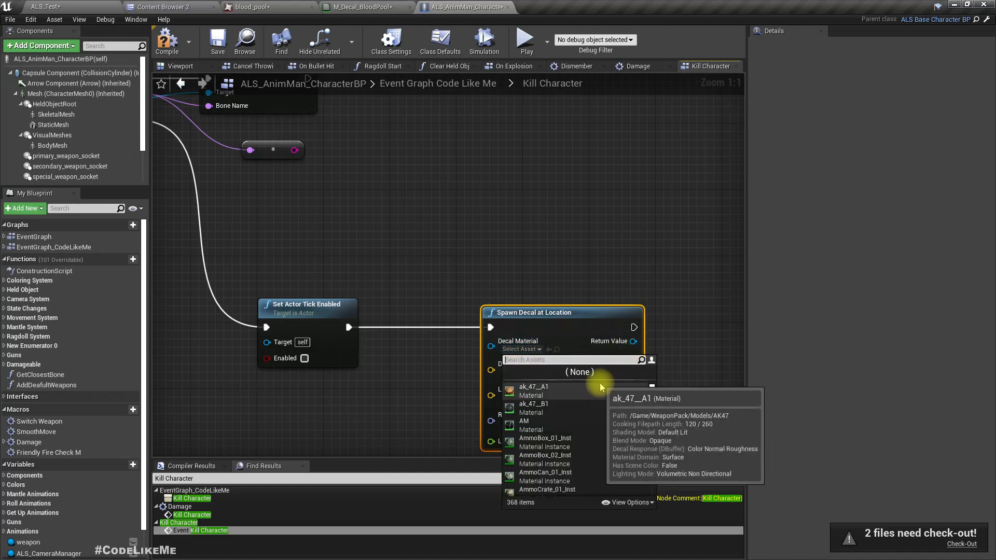
text(m deca)
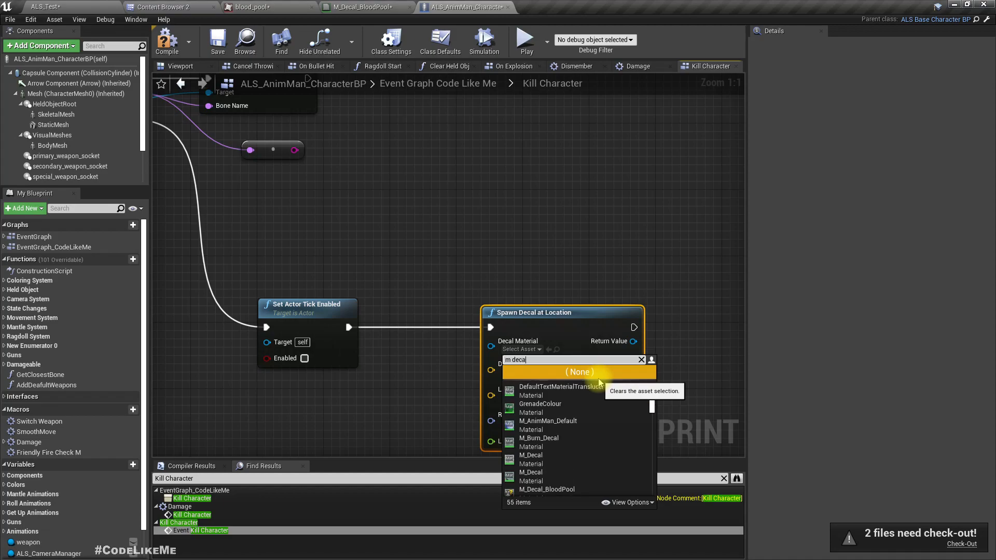
key(Down)
key(Down)
key(Down)
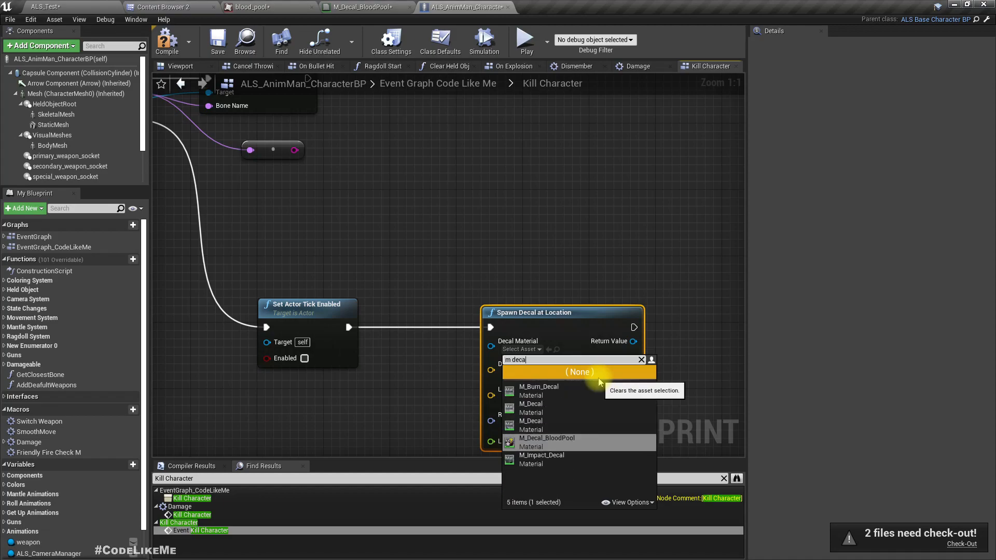
key(Return)
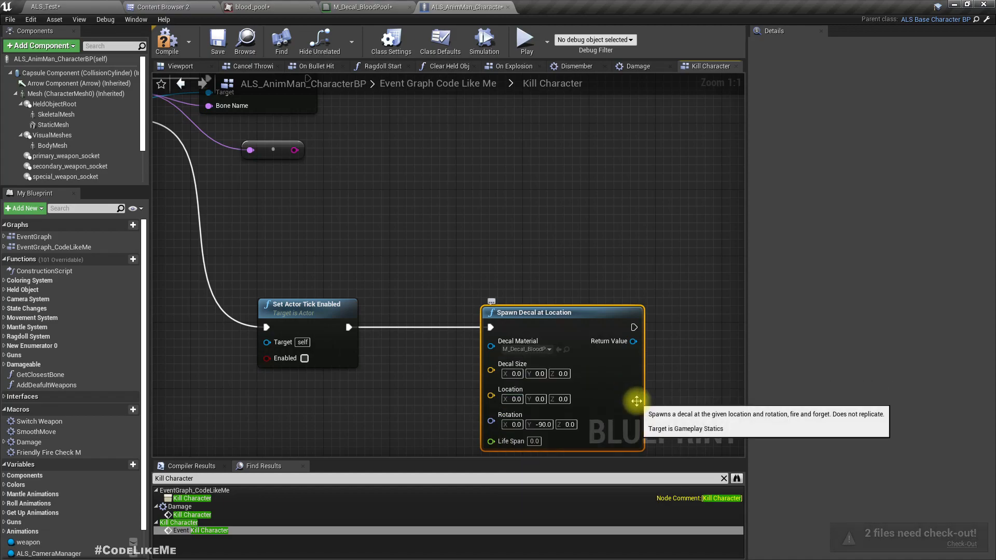
Return to the ALS_Test level, select the DecalActor, and check its Decal Size and bounding box up close.
click(60, 6)
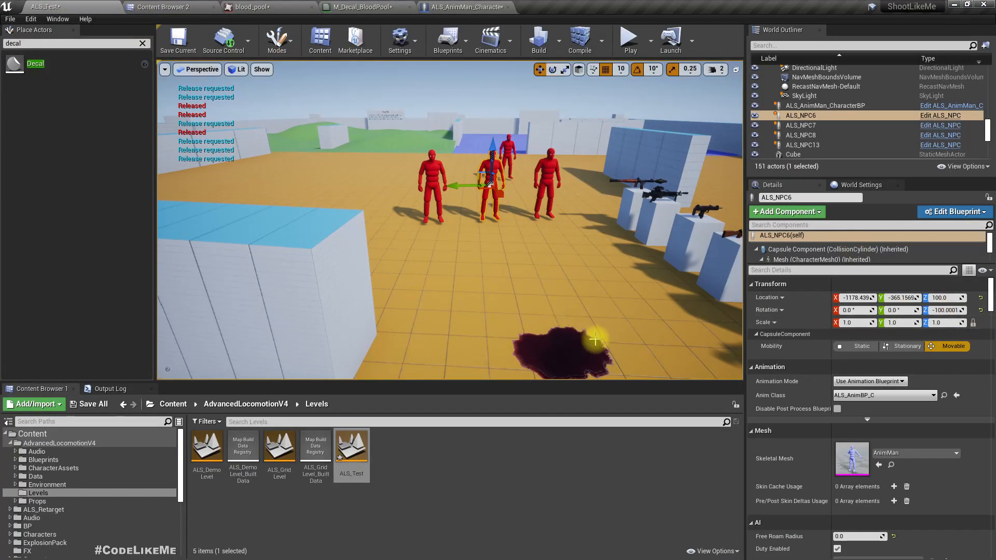
click(771, 46)
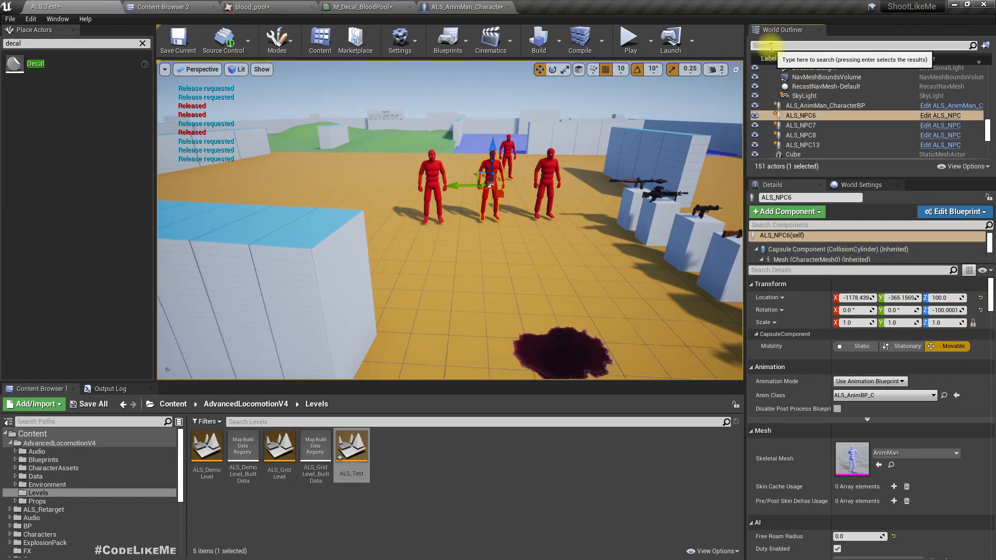
text(dec)
click(801, 80)
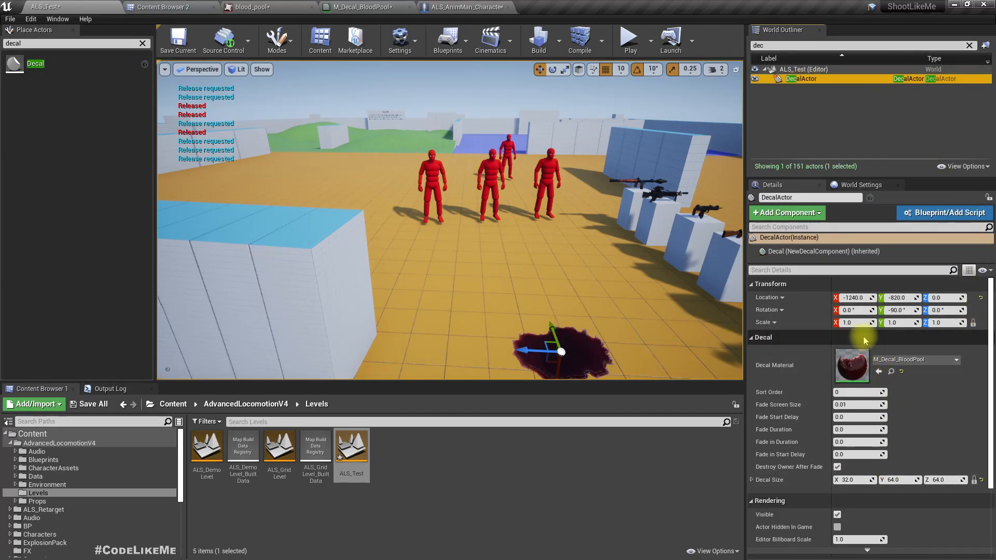
click(940, 481)
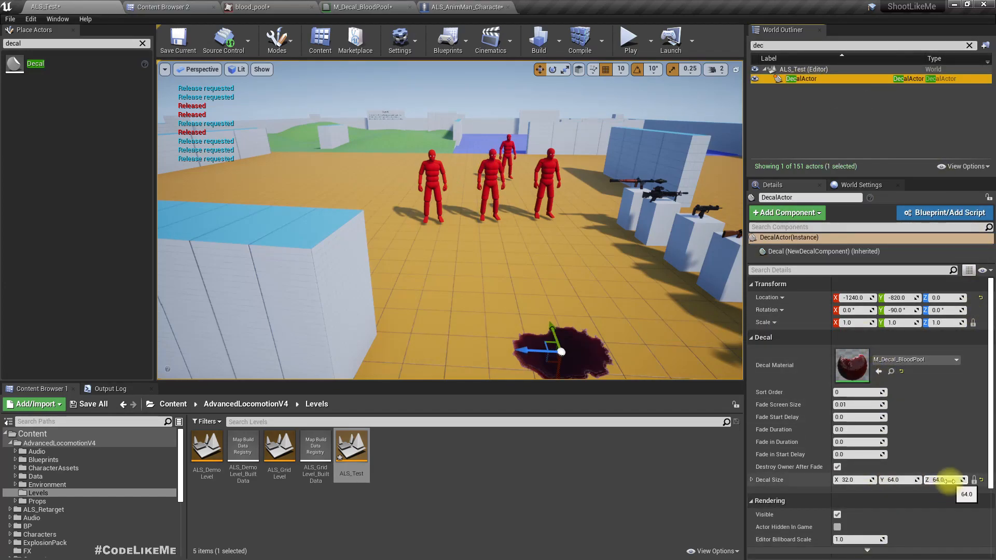
right_drag(514, 249, 578, 298)
key(g)
mouse_move(454, 211)
right_down()
mouse_move(510, 260)
mouse_move(454, 210)
right_up()
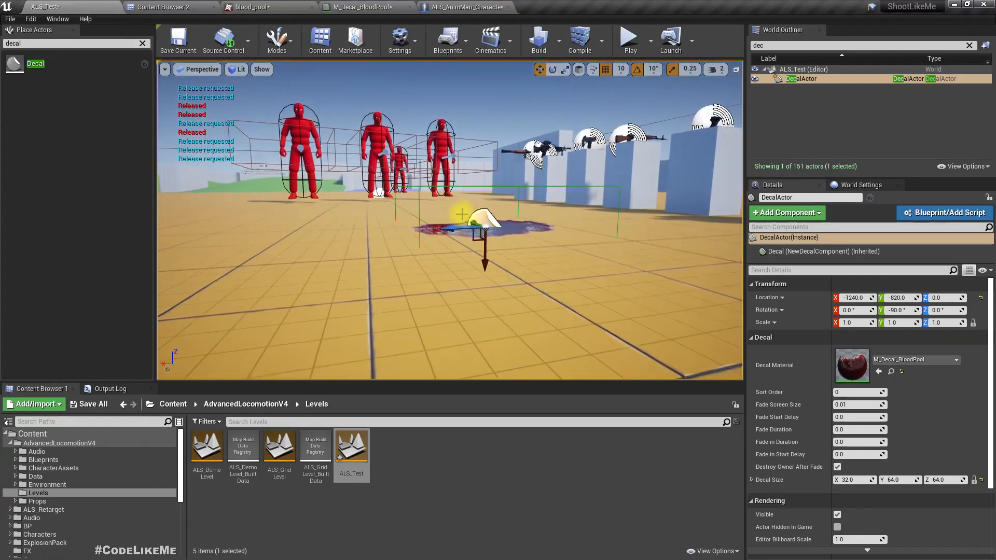
Try a Decal Size Z of 10 on the DecalActor, and restore it to 64.
click(957, 479)
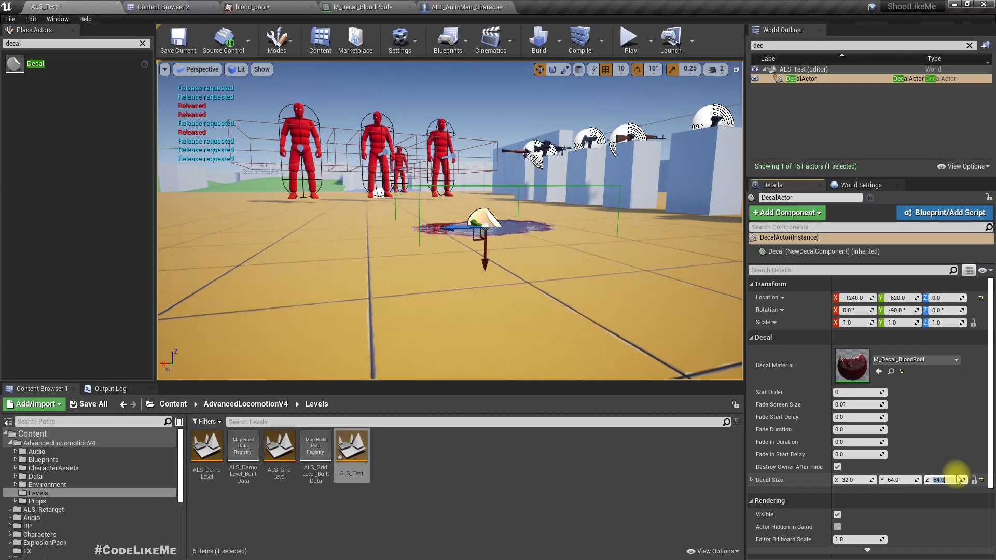
click(974, 480)
click(941, 479)
text(10)
key(Return)
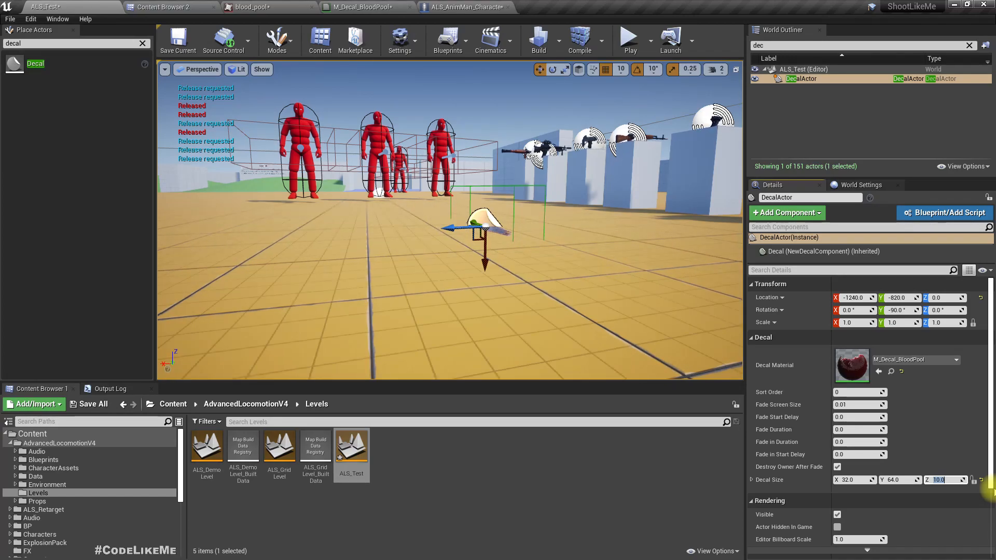
text(64)
key(Return)
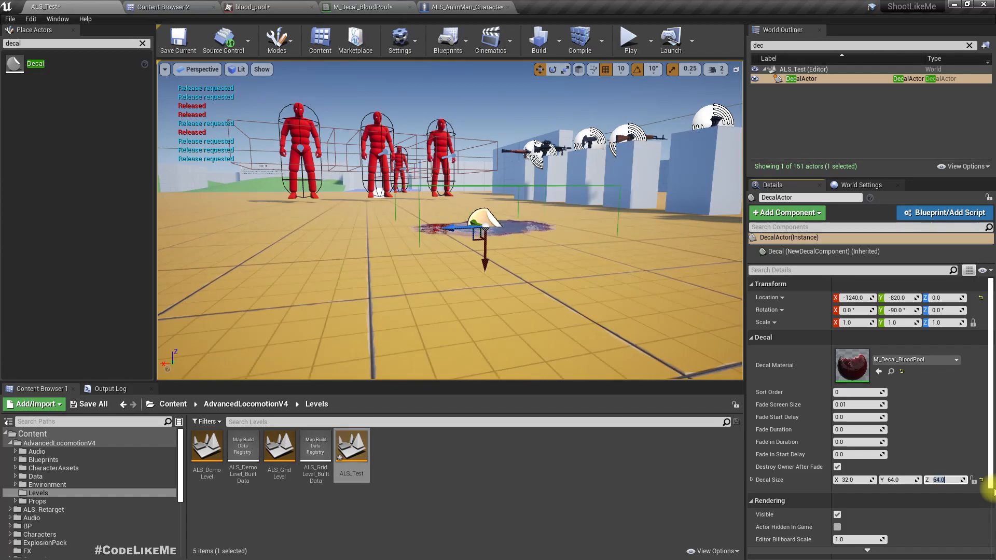
Set the DecalActor's Decal Size X to 10 and check the shallower projection box around the blood pool.
right_drag(459, 278, 460, 278)
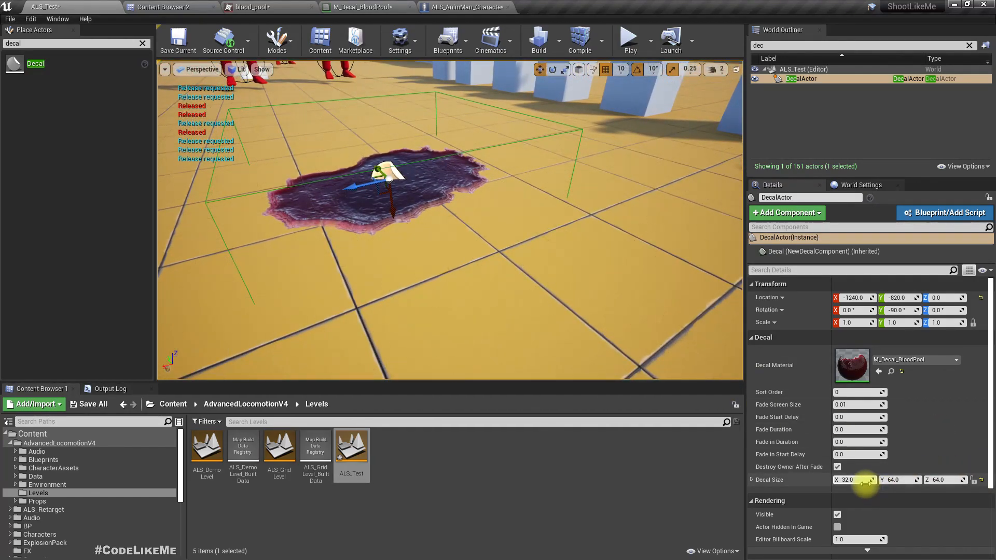
mouse_move(855, 477)
mouse_down()
mouse_move(845, 474)
mouse_move(857, 479)
mouse_up()
right_drag(314, 316, 314, 316)
Return to the ALS_AnimMan_CharacterBP graph and set the Spawn Decal node's Decal Size to X 10, Y 64, Z 64.
click(463, 7)
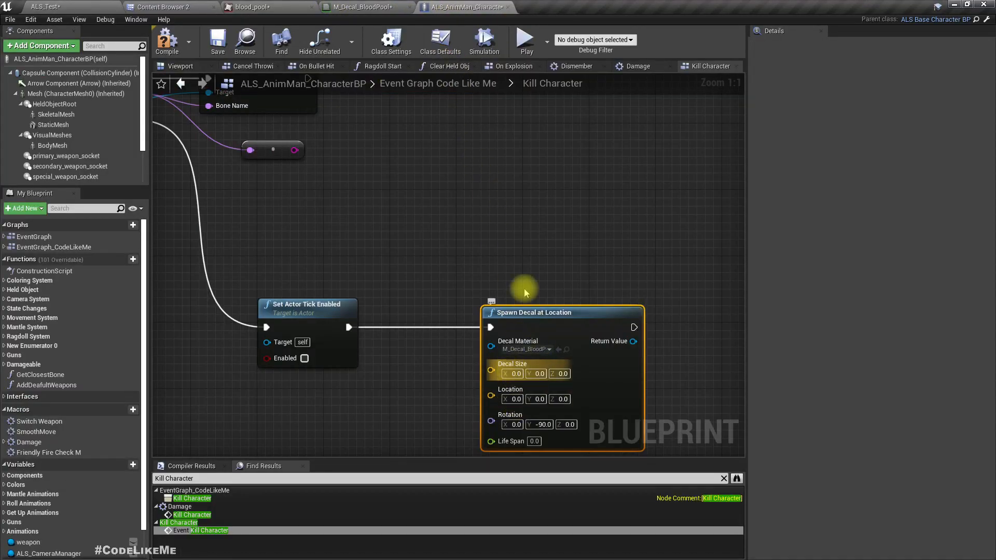
click(52, 7)
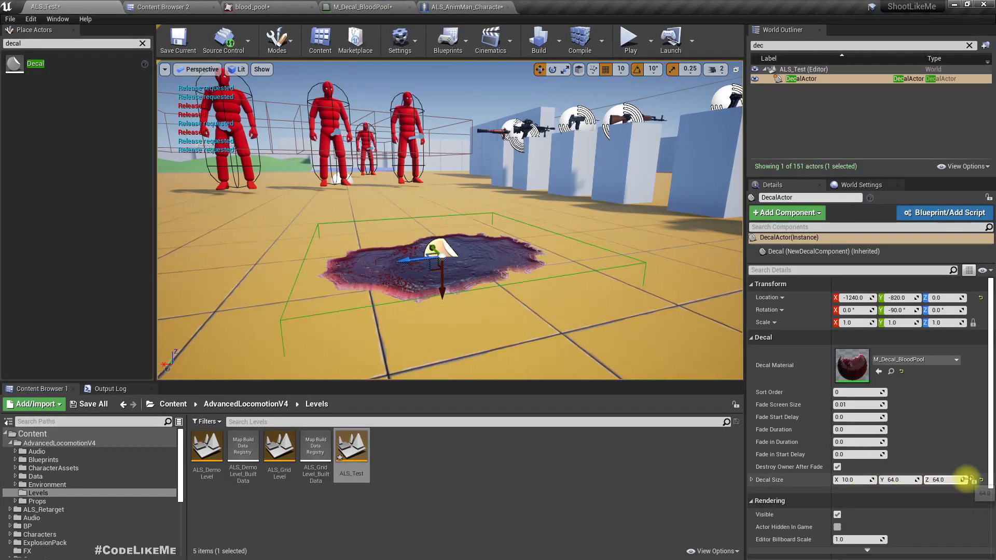
click(456, 7)
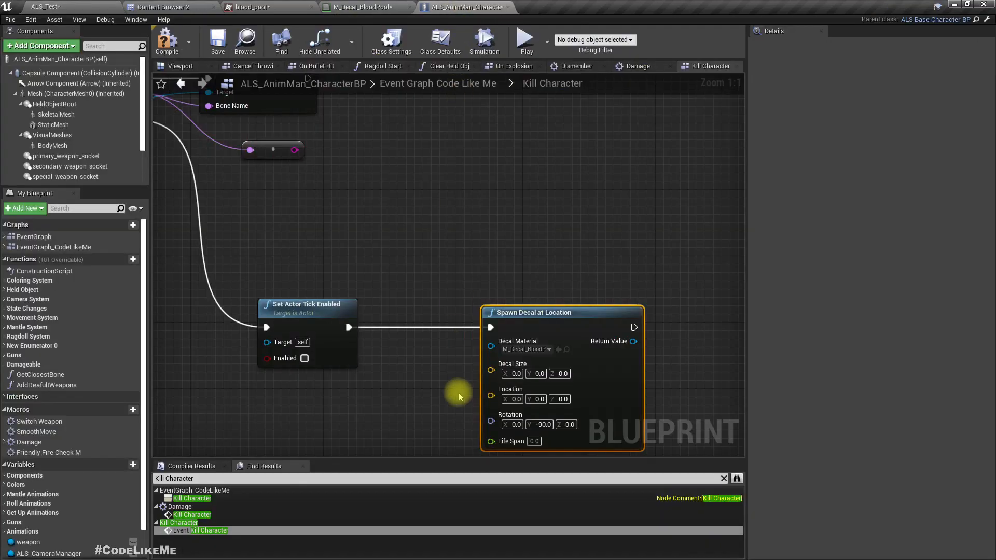
click(450, 254)
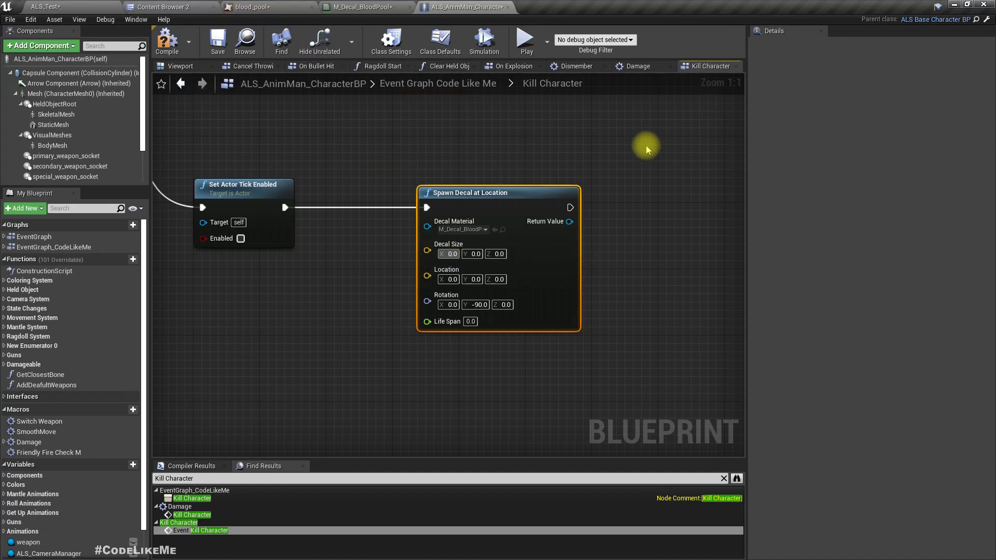
text(64)
key(Return)
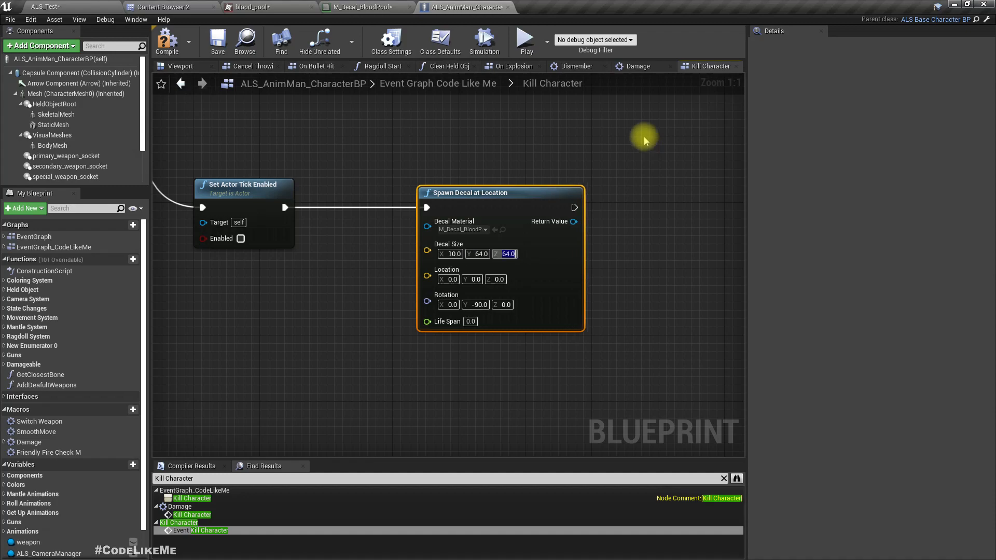
Open the AnimMan skeletal mesh asset assigned to the character blueprint's Mesh component.
right_drag(309, 249, 404, 231)
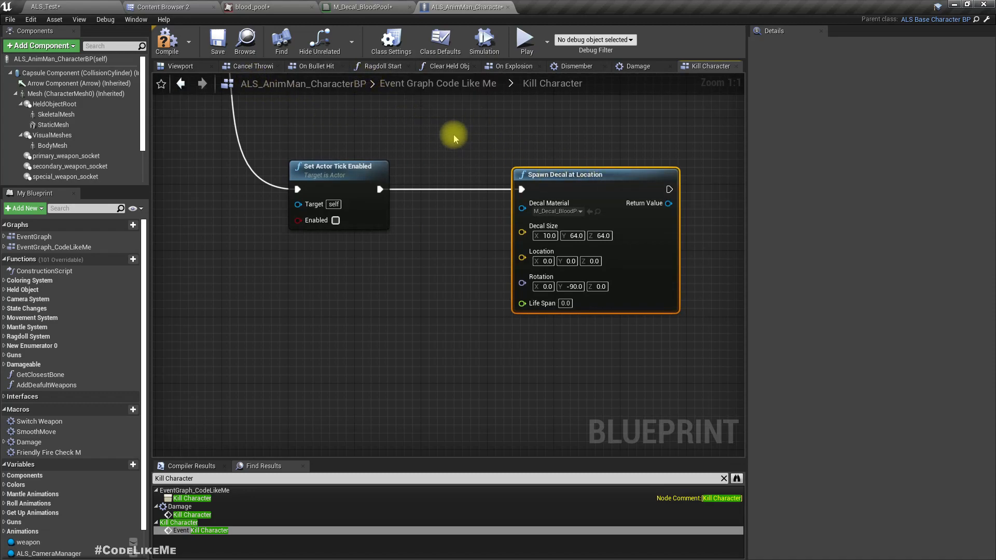
right_drag(450, 136, 776, 362)
right_drag(469, 217, 488, 148)
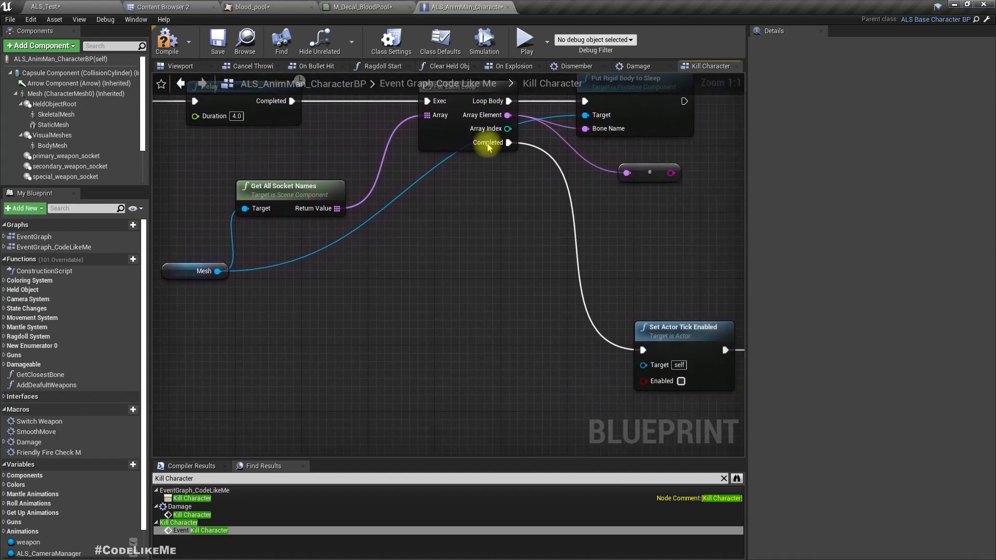
click(52, 93)
double_click(852, 306)
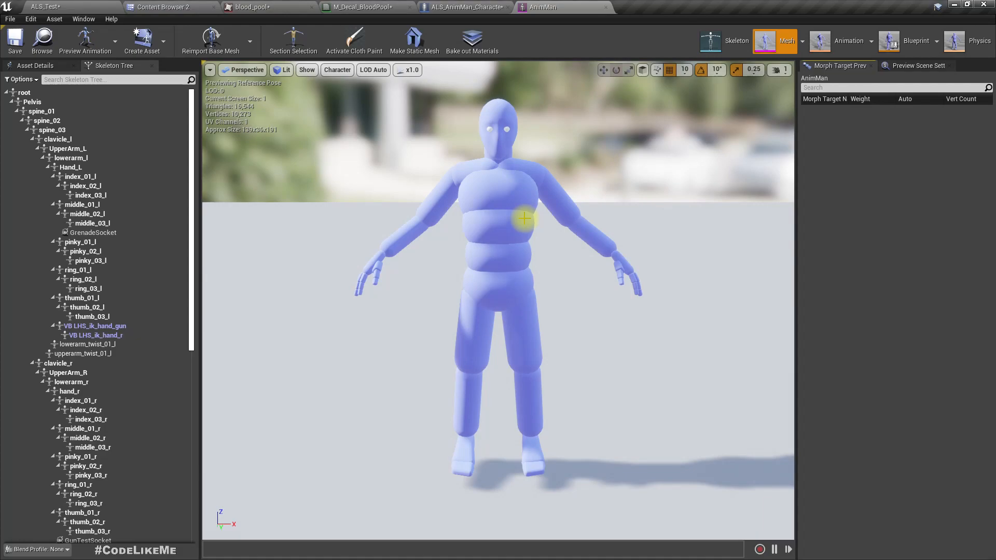
Select the spine_01 bone in the AnimMan skeleton and copy its name.
click(56, 131)
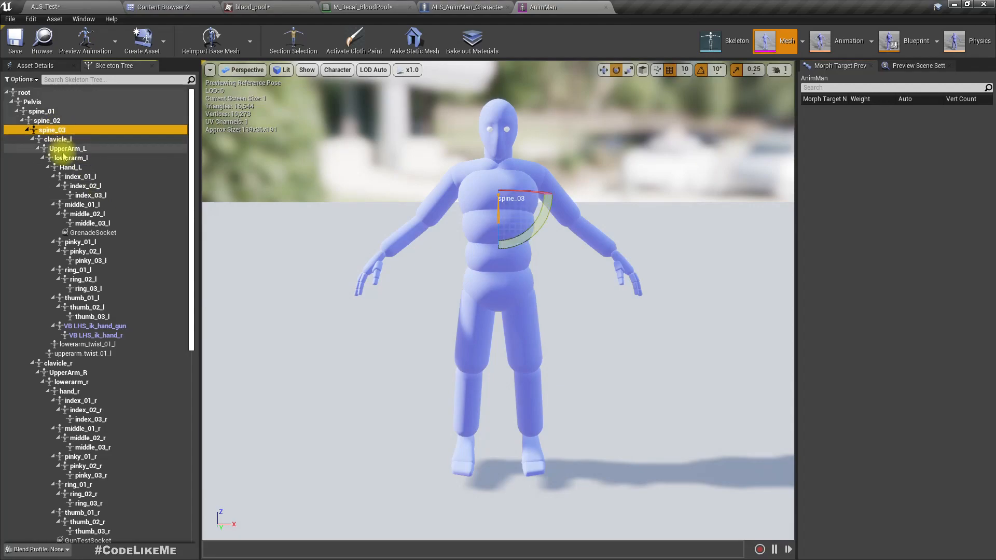
click(44, 111)
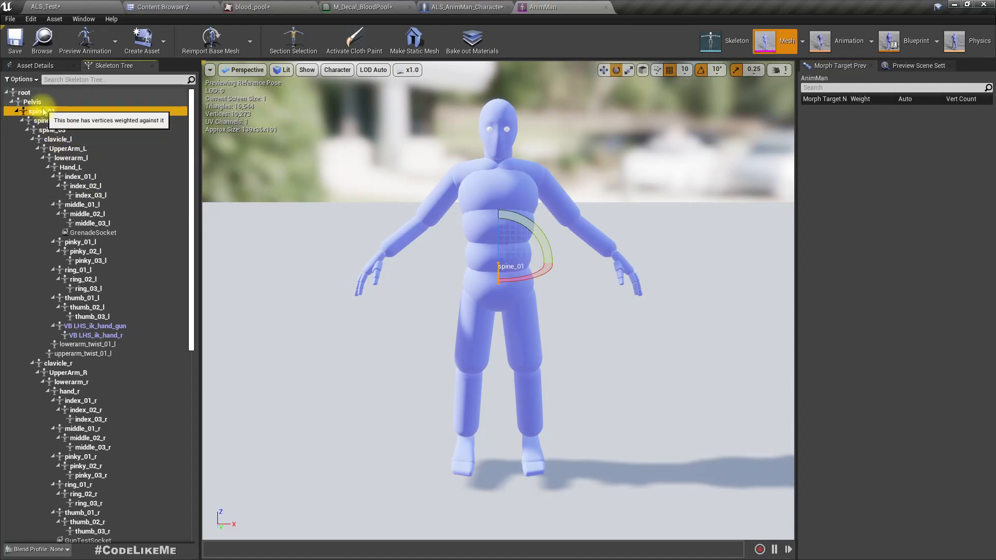
right_click(45, 111)
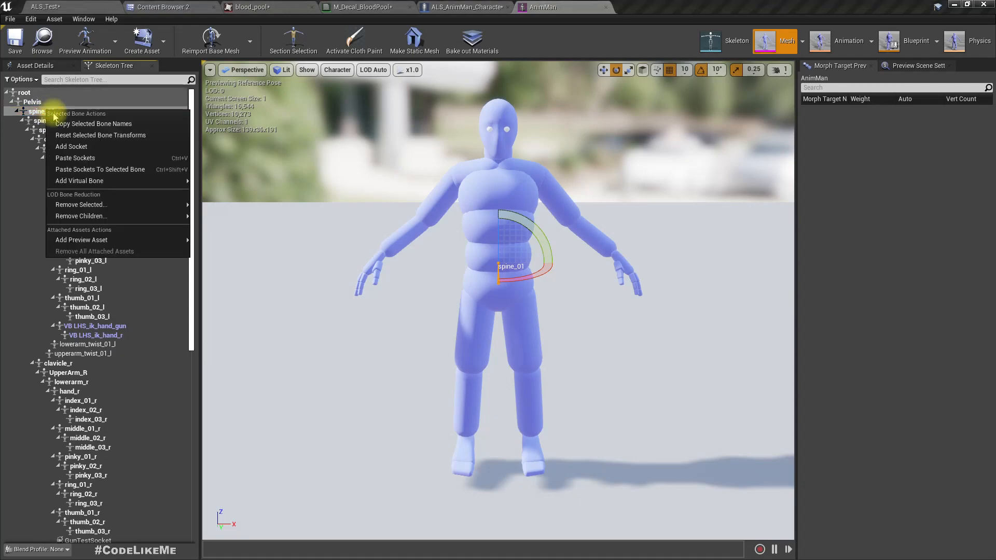
click(79, 124)
In the ALS_AnimMan_CharacterBP Kill Character graph, add a Mesh reference with a Get Socket Location node targeting it.
click(440, 7)
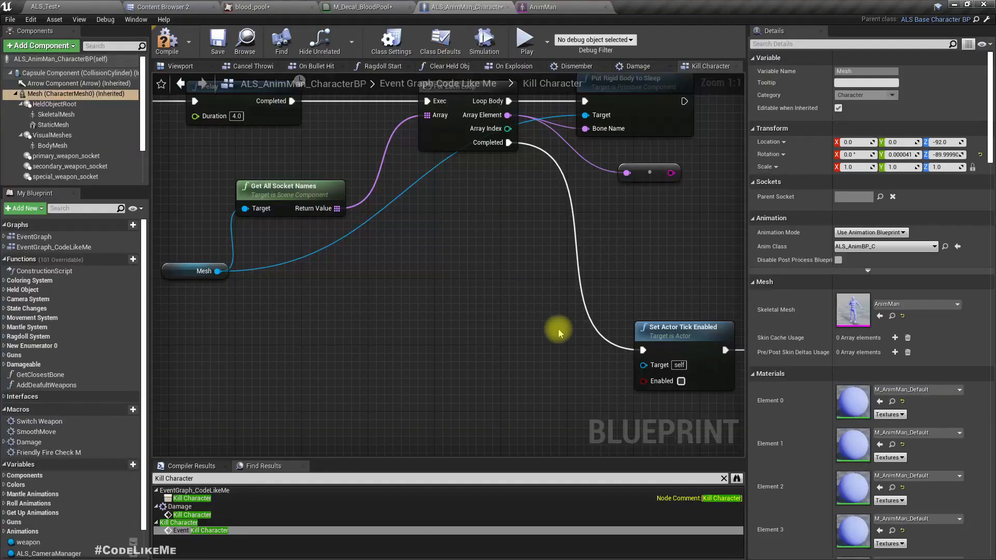
right_drag(430, 309, 455, 307)
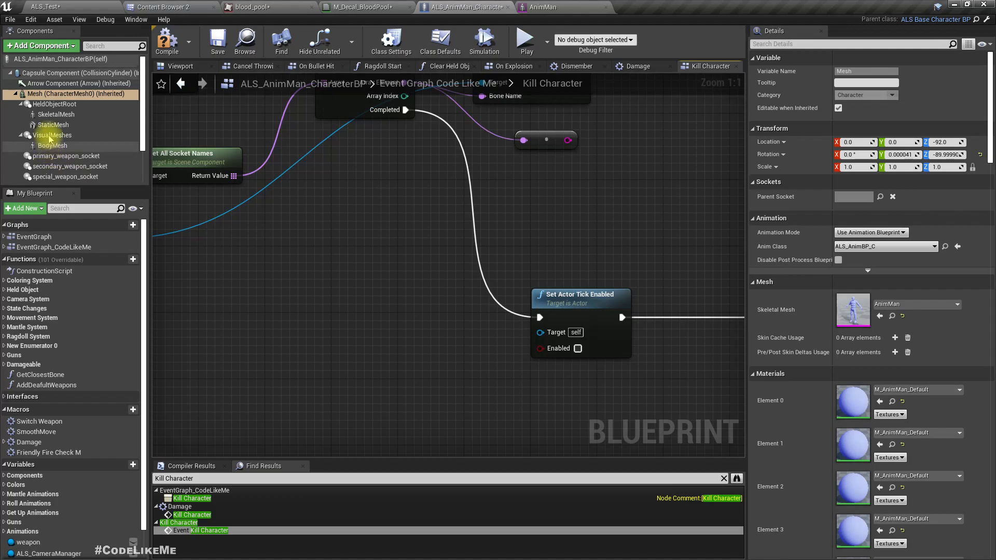
drag(37, 100, 511, 399)
right_drag(584, 395, 382, 277)
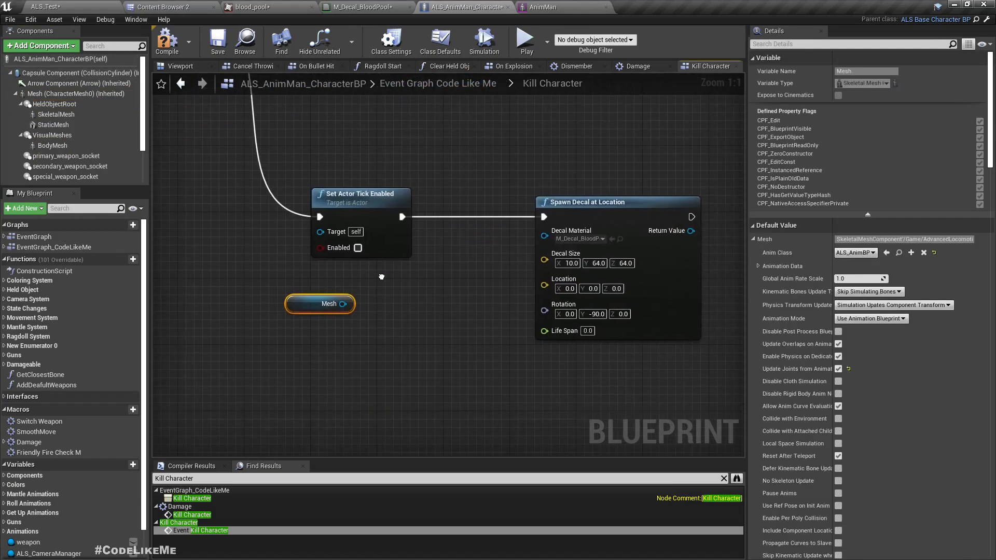
drag(342, 304, 366, 324)
text(get socket)
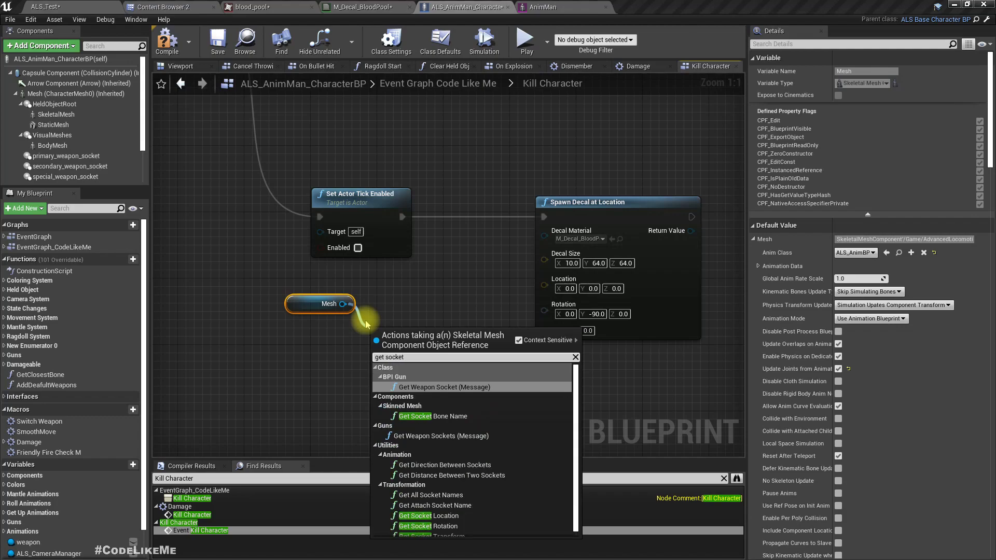
text( loca)
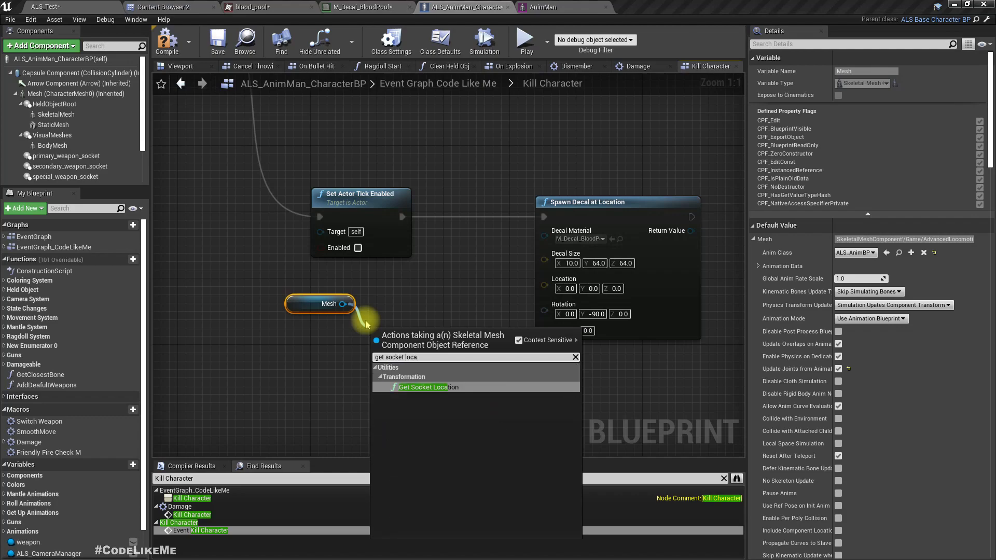
key(Return)
Set Get Socket Location's In Socket Name to spine_01 and connect its Return Value to Spawn Decal at Location's Location.
drag(312, 306, 303, 348)
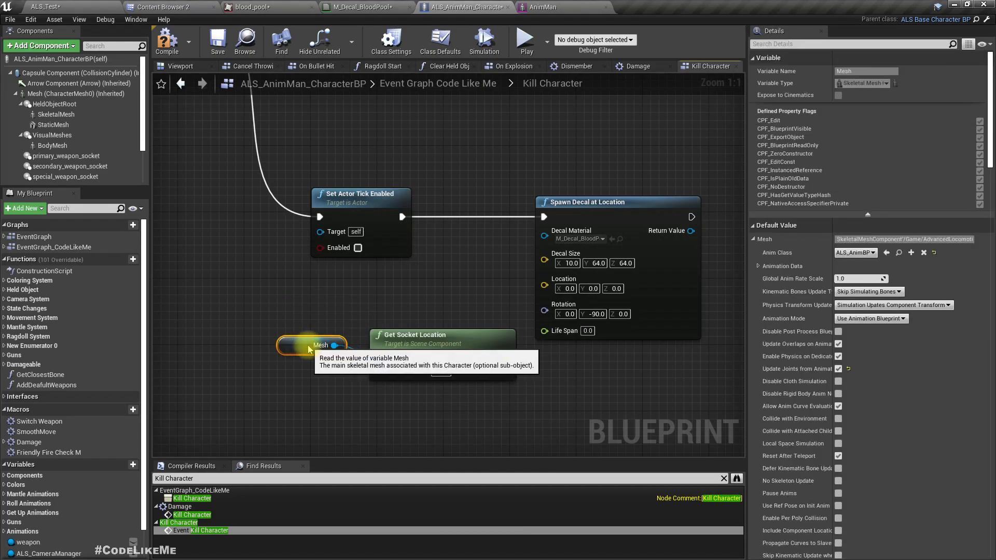
drag(285, 313, 354, 333)
click(342, 372)
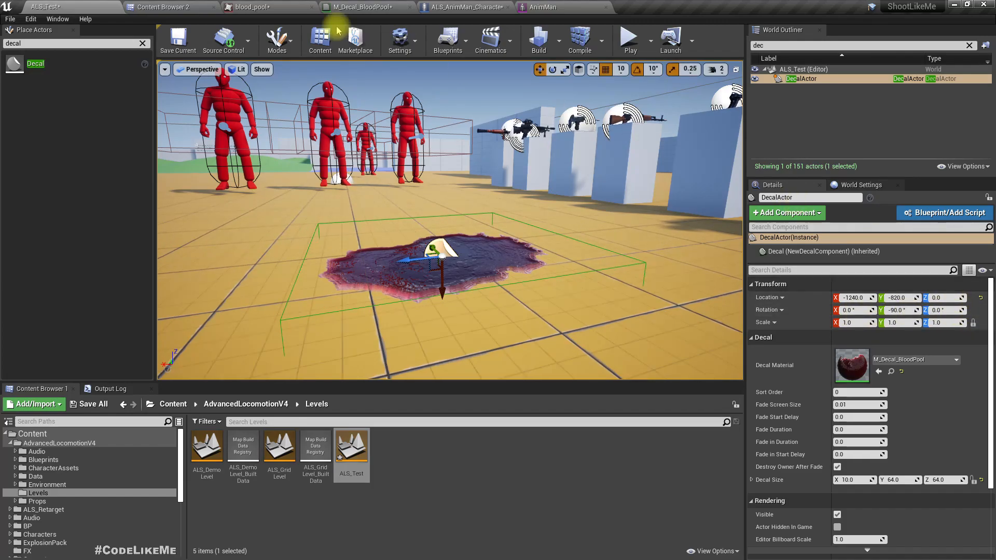
click(481, 7)
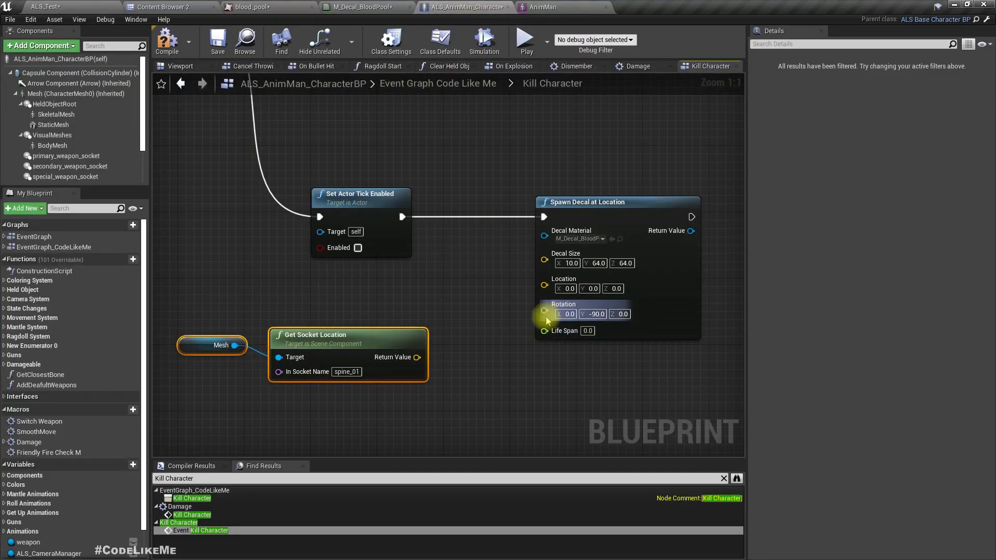
drag(416, 358, 551, 287)
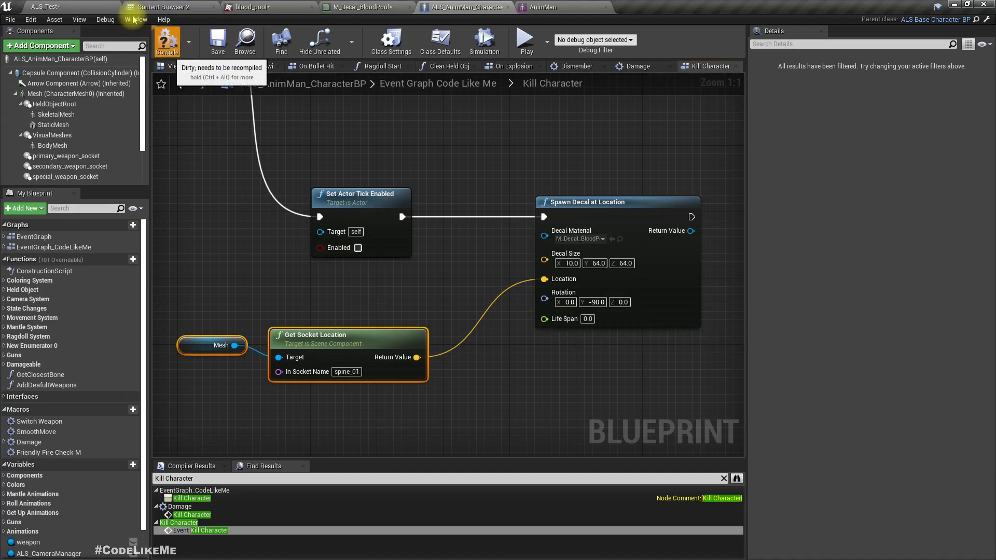
Play-test the ALS_Test level full screen and kill the red NPCs with rifle fire and grenades.
click(78, 7)
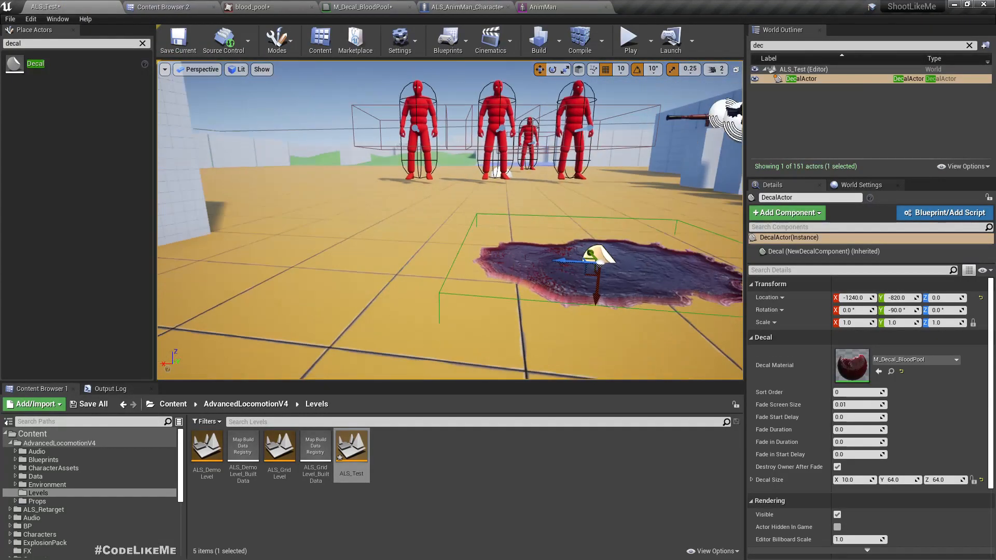
key(F11)
key(alt+p)
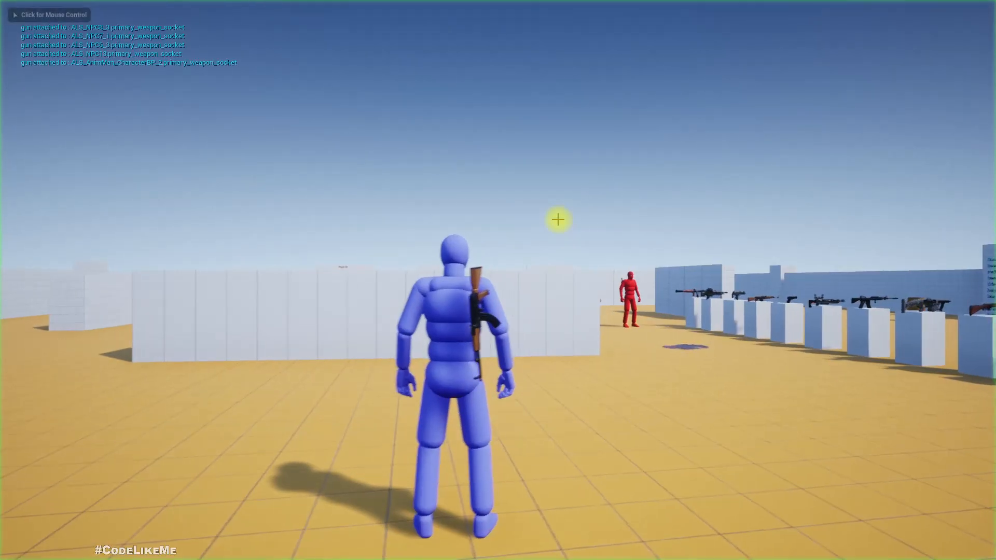
right_click(557, 219)
key(d)
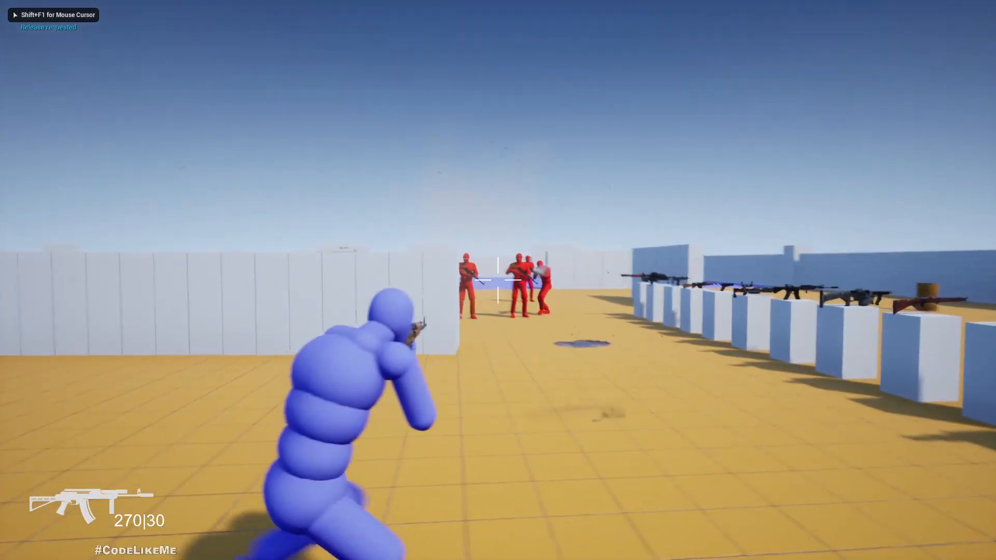
click(498, 280)
key(g)
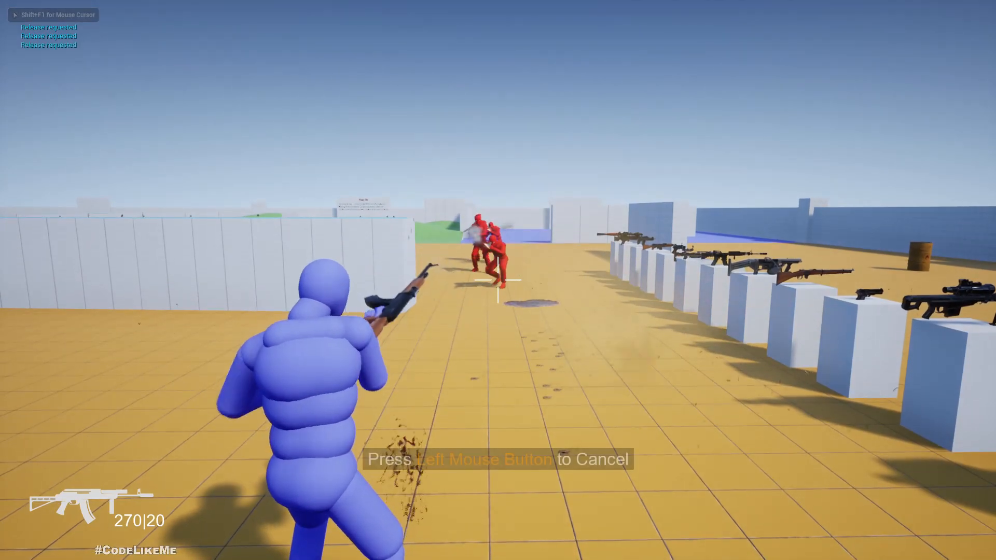
key(g)
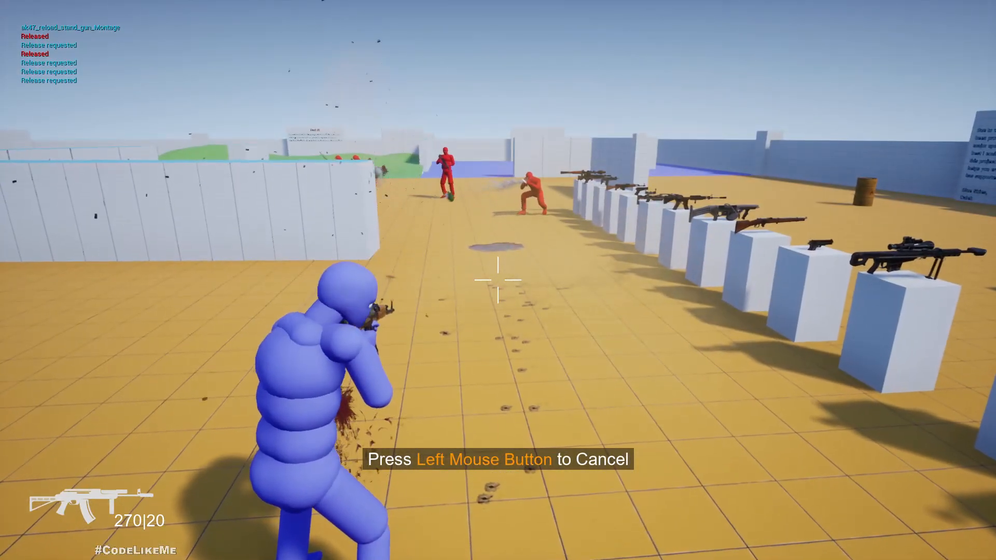
key(w)
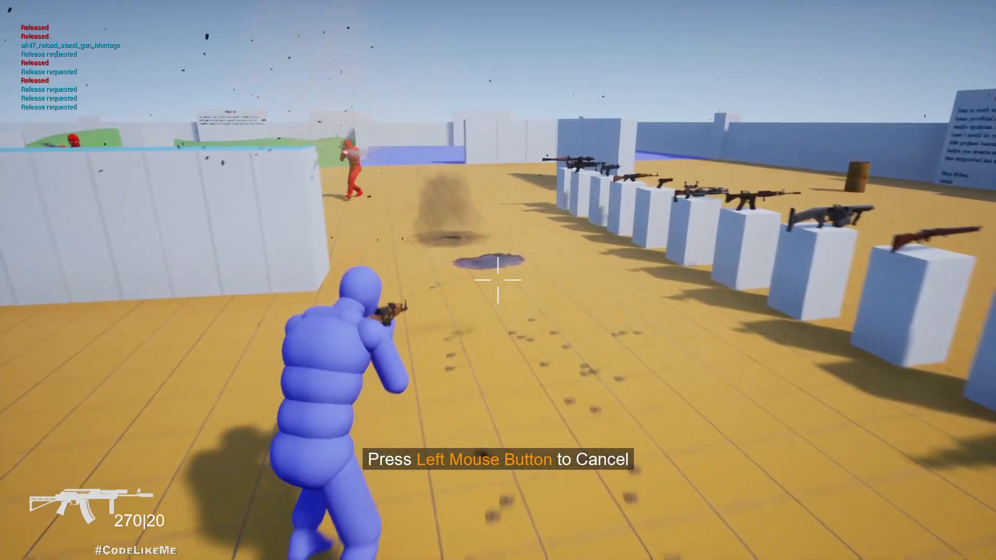
key(w)
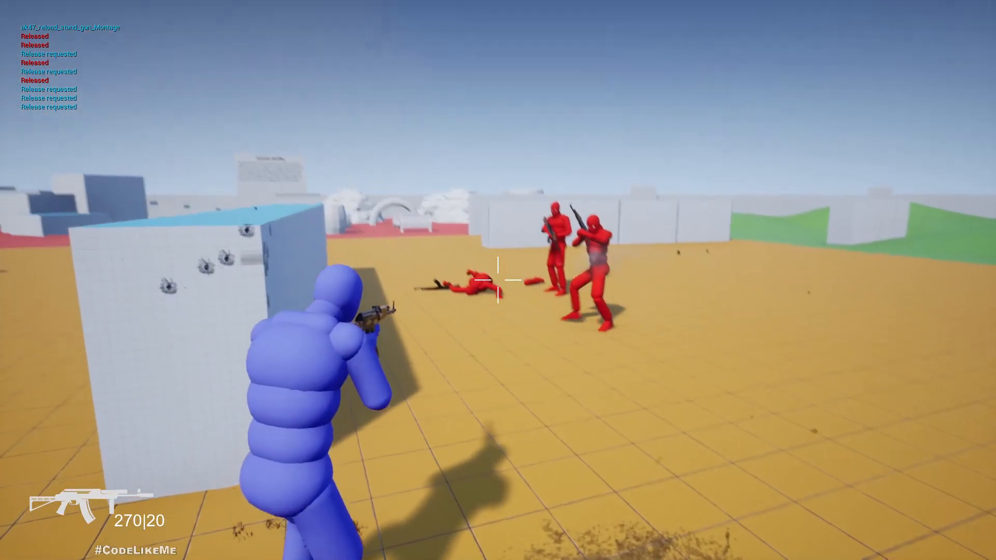
click(498, 280)
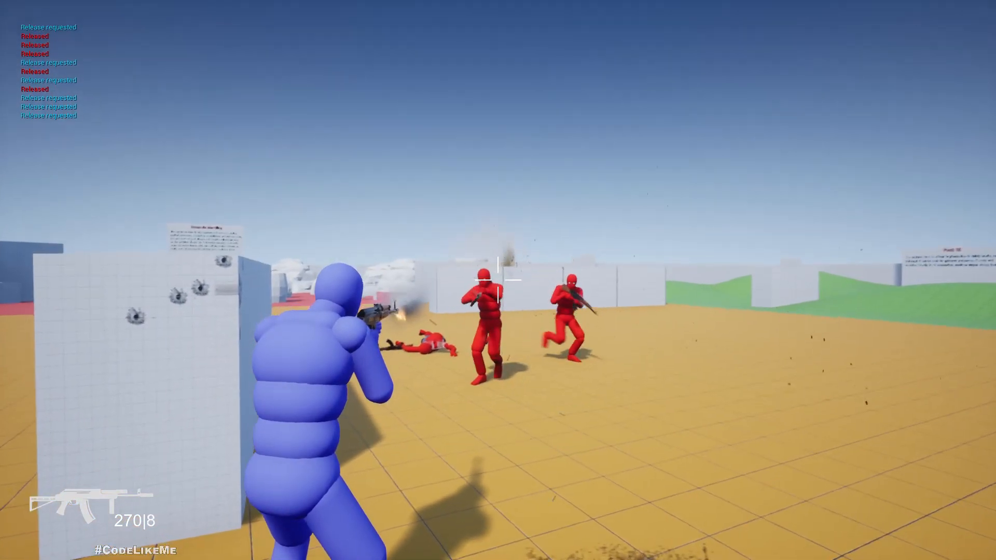
click(498, 280)
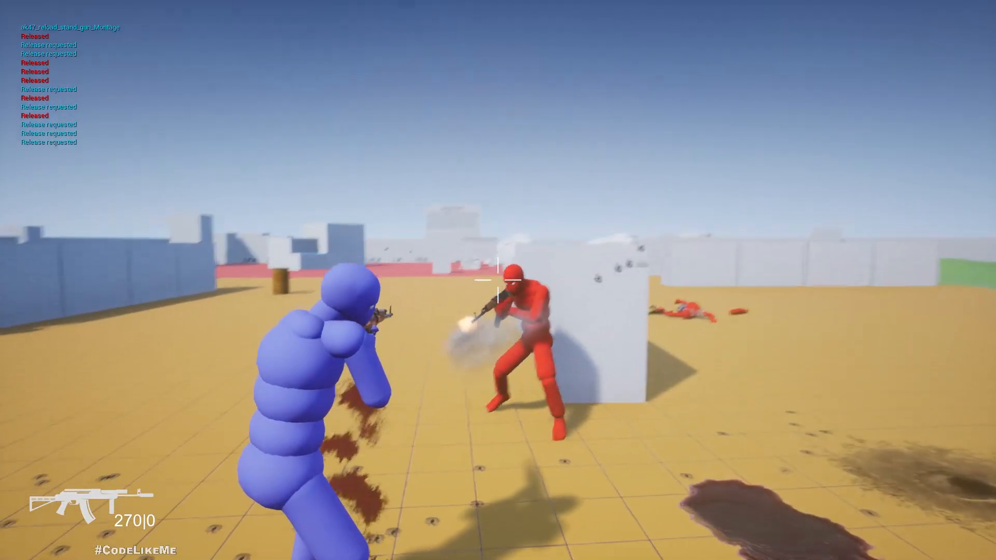
click(498, 280)
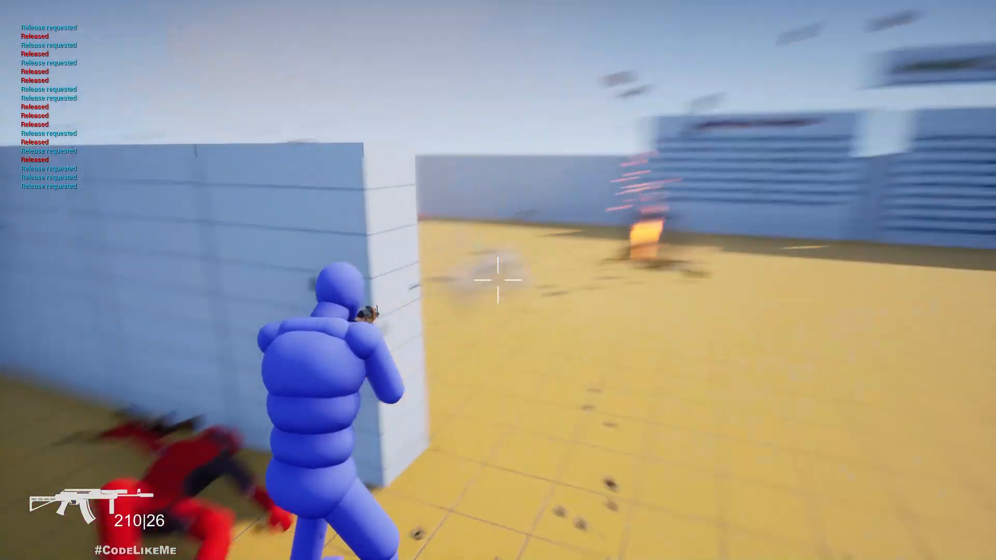
Walk around the killed NPCs to check for blood pools beneath their bodies, and end the play session.
key(w)
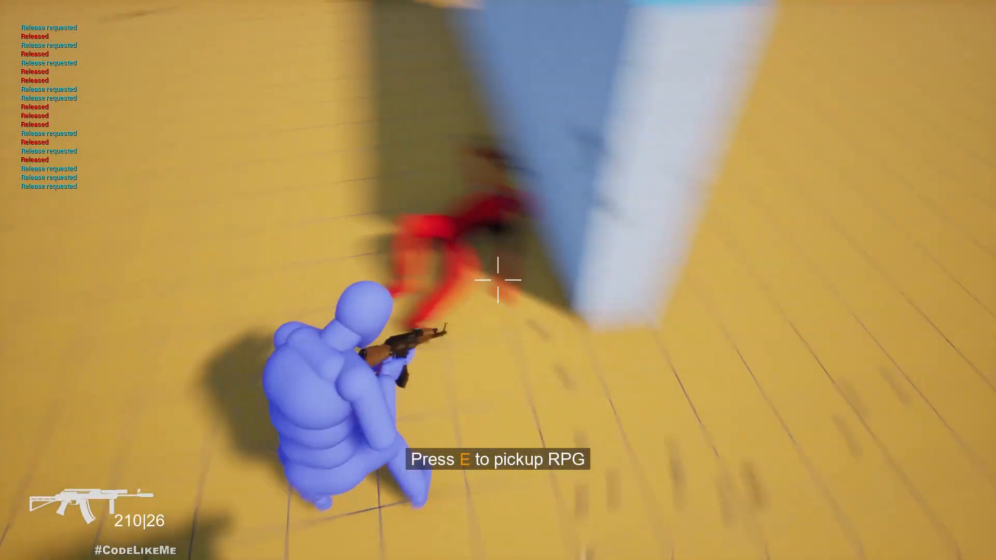
key(w)
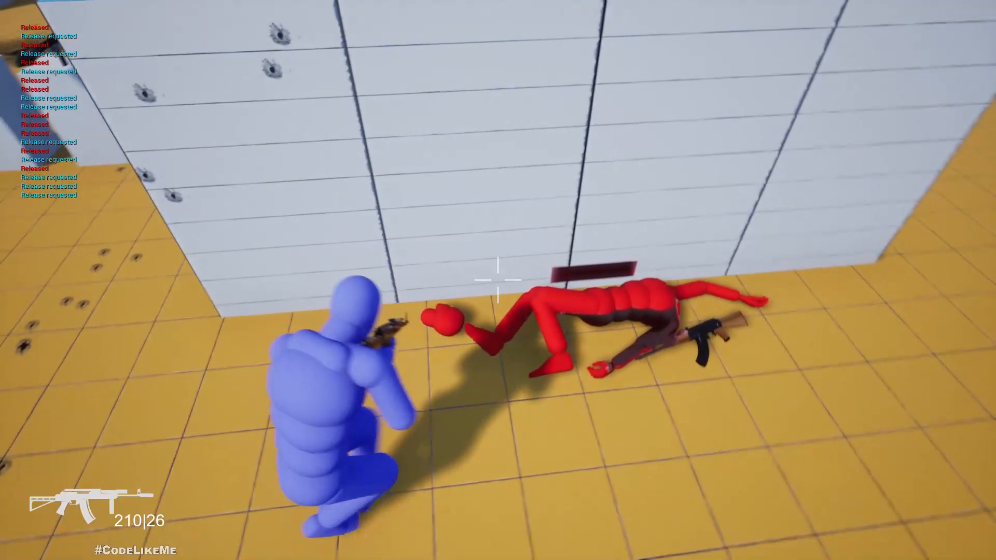
key(q)
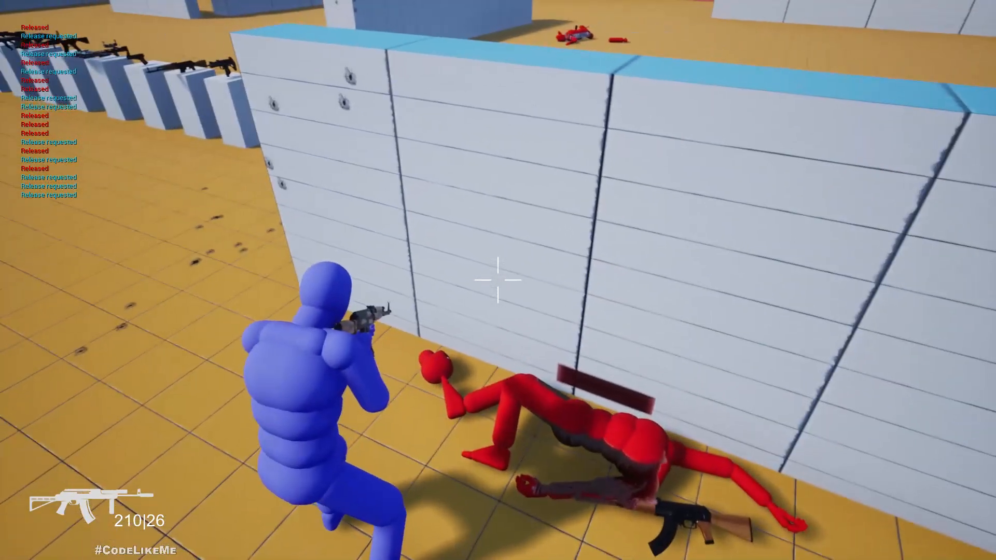
key(s)
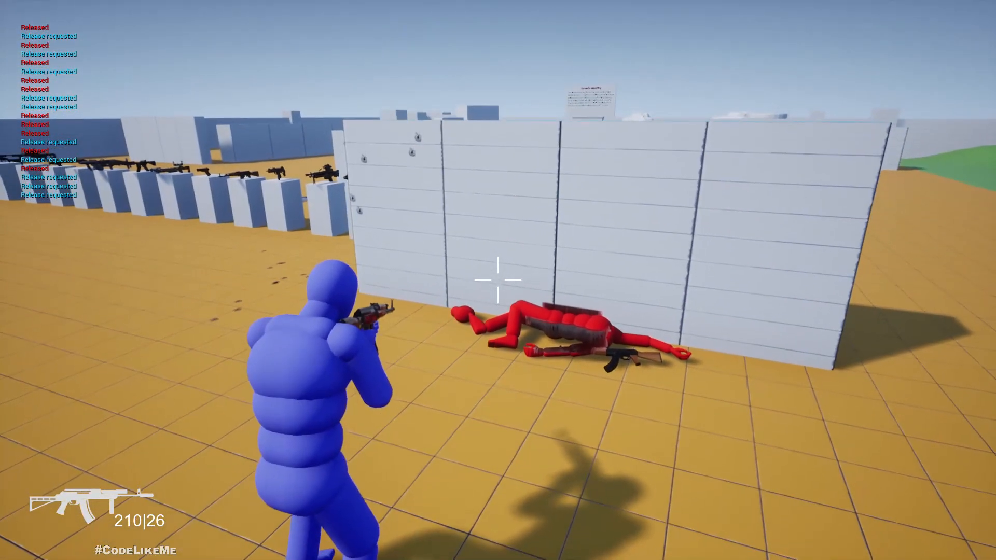
key(a)
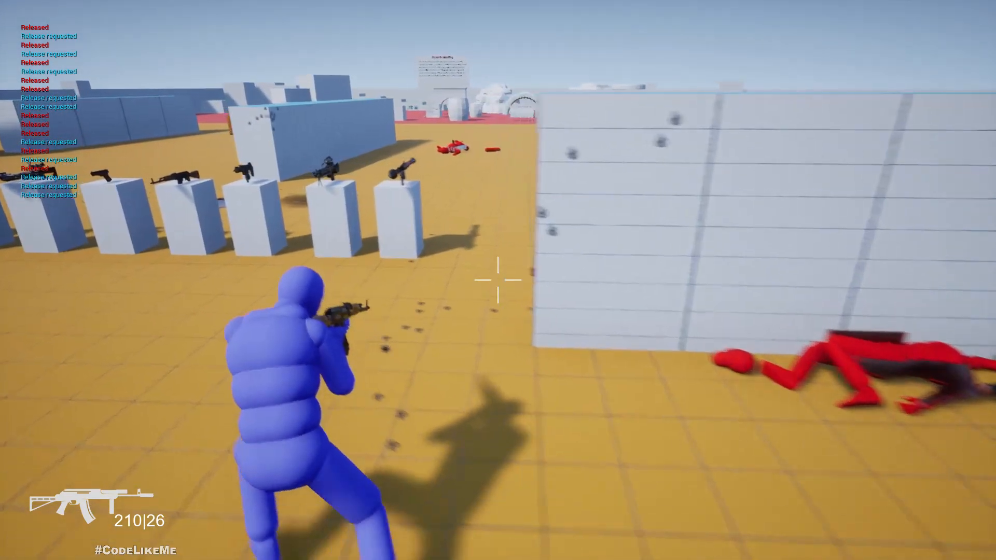
key(w)
key(w)
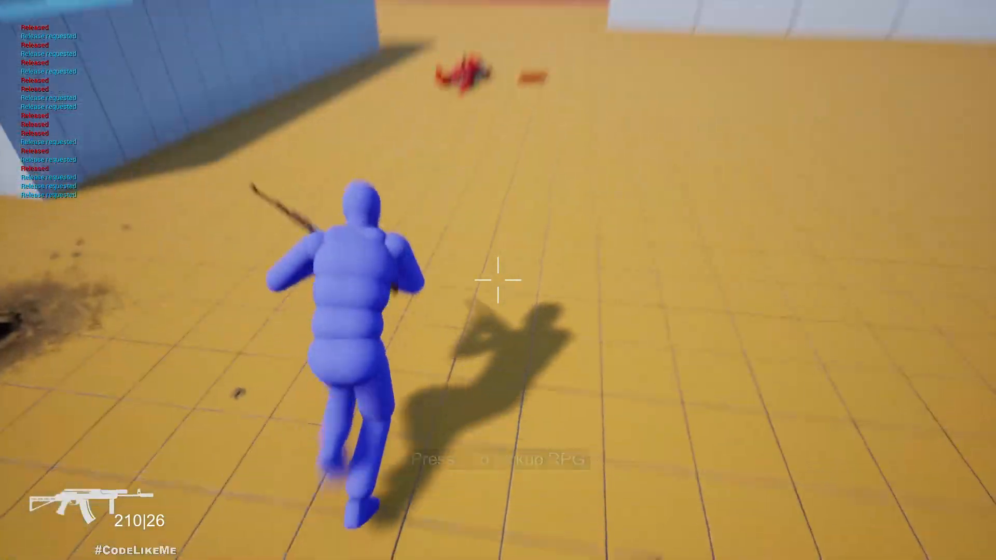
key(w)
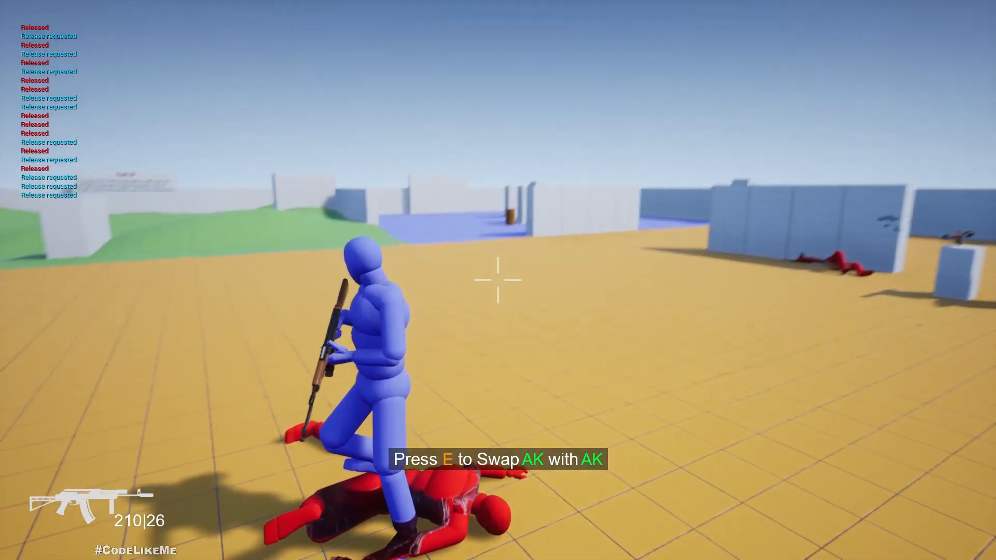
key(w)
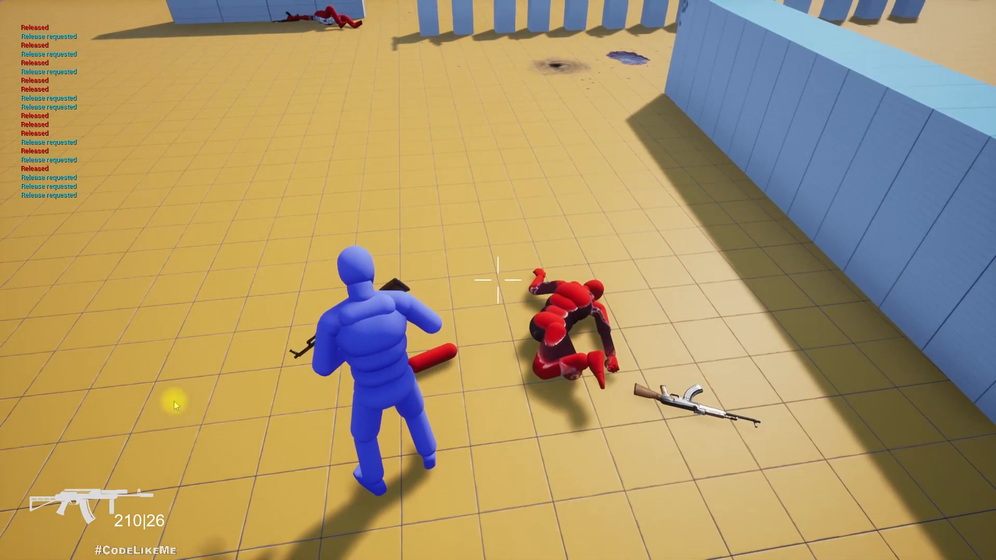
key(Escape)
Place the barrel beside the row of three red NPCs and delete the separate red NPC near the wall.
scroll(221, 382, down, 2)
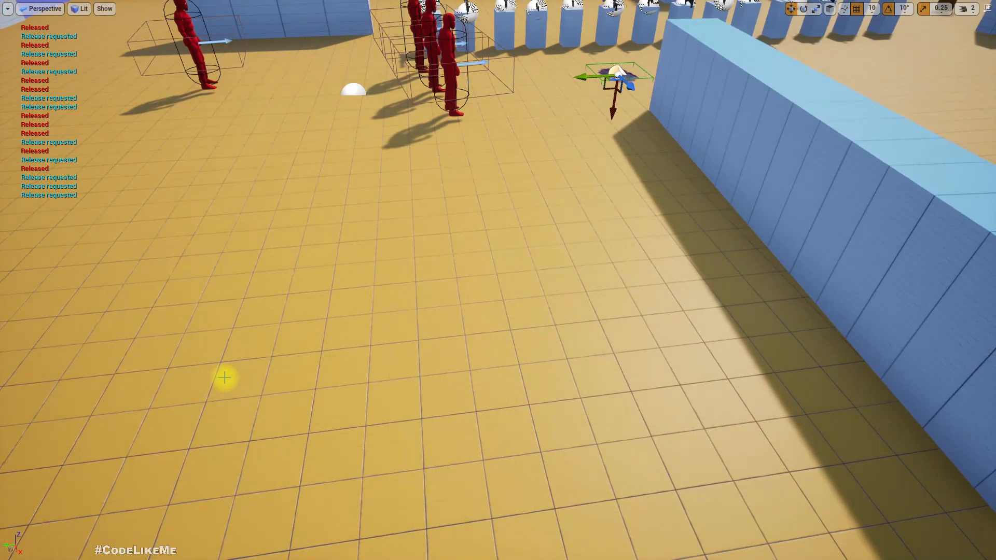
right_drag(203, 318, 220, 284)
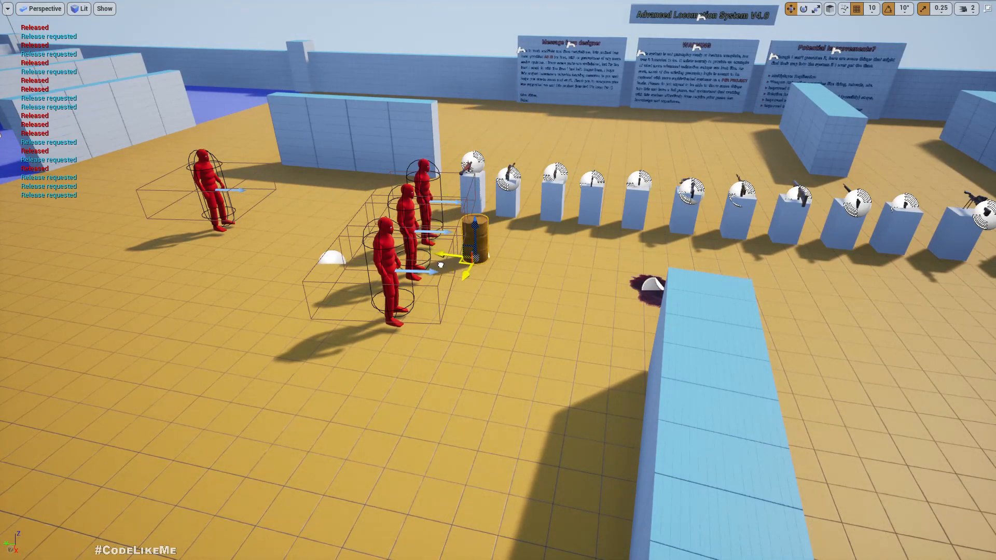
click(205, 171)
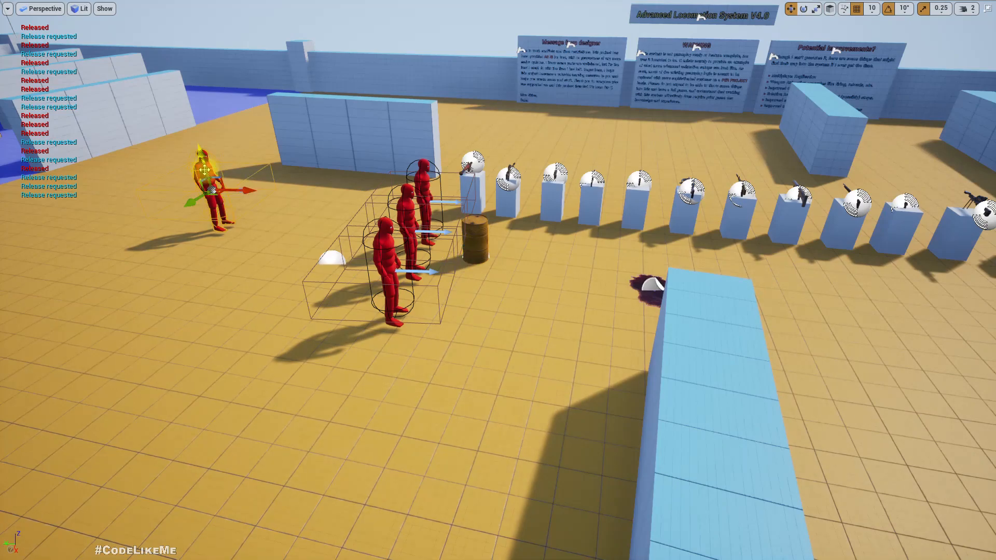
key(Delete)
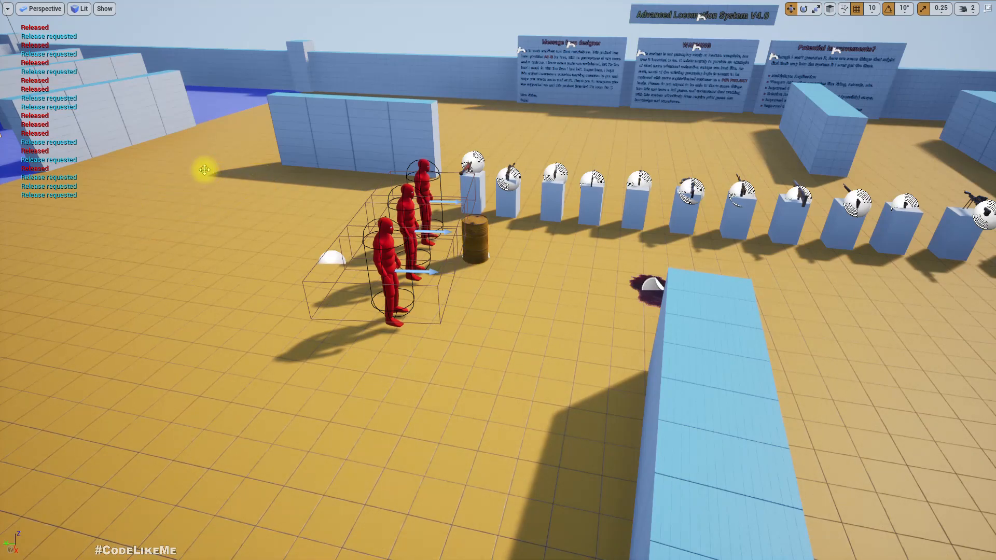
Play-test the ALS_Test level and shoot the barrel beside the row of red NPCs to kill them.
key(alt+p)
click(204, 170)
key(1)
click(498, 280)
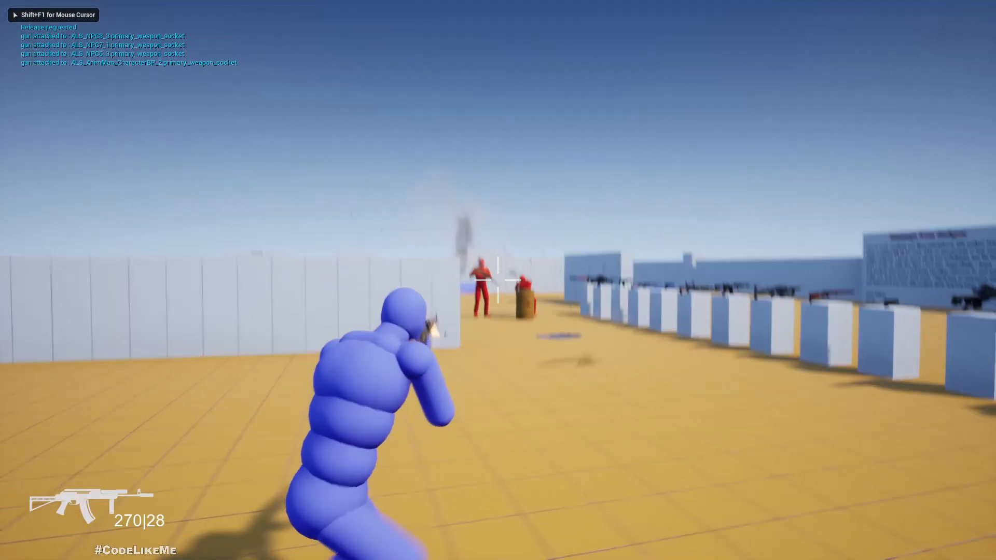
click(498, 280)
key(w)
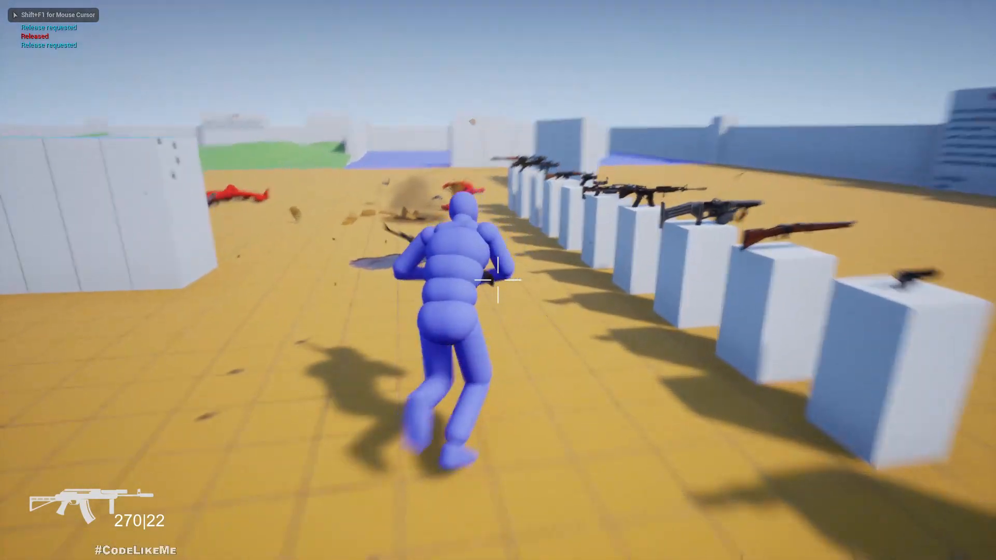
Inspect the floor around the killed NPCs for blood pools, and end the play session.
key(w)
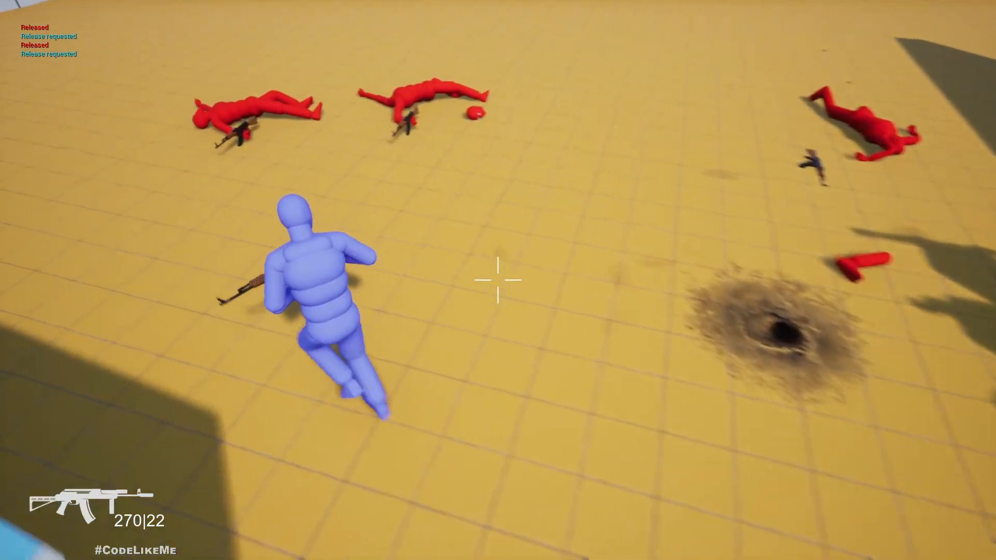
key(w)
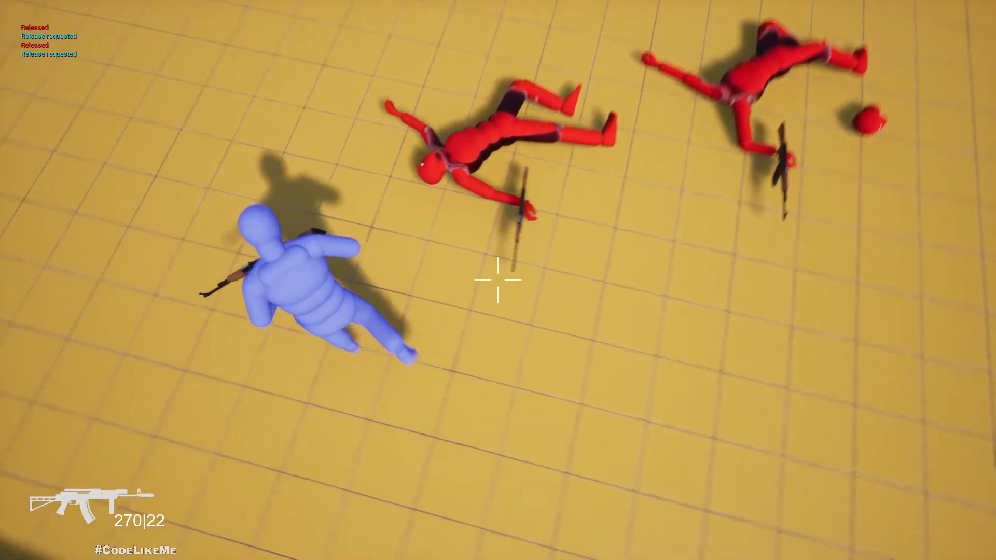
key(w)
key(w)
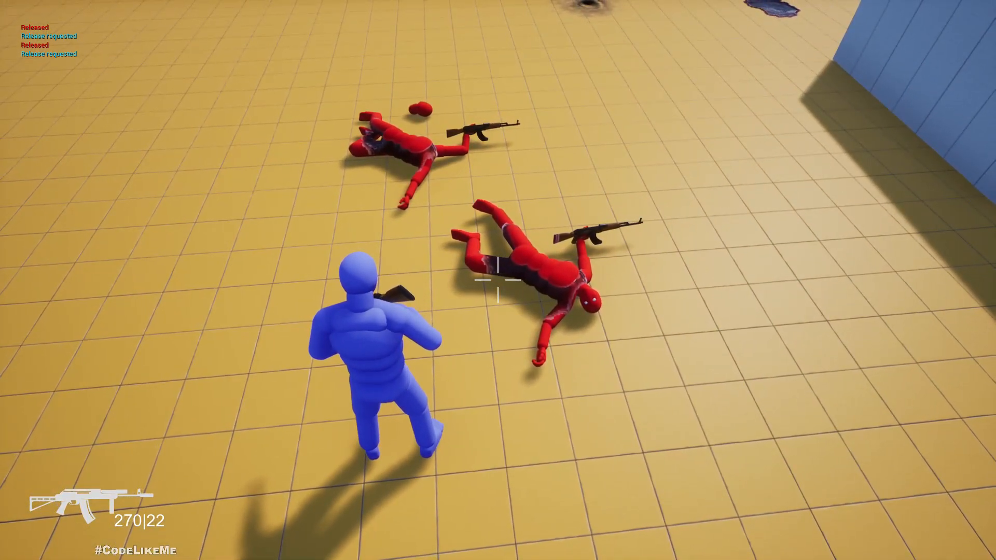
key(Escape)
scroll(438, 276, down, 3)
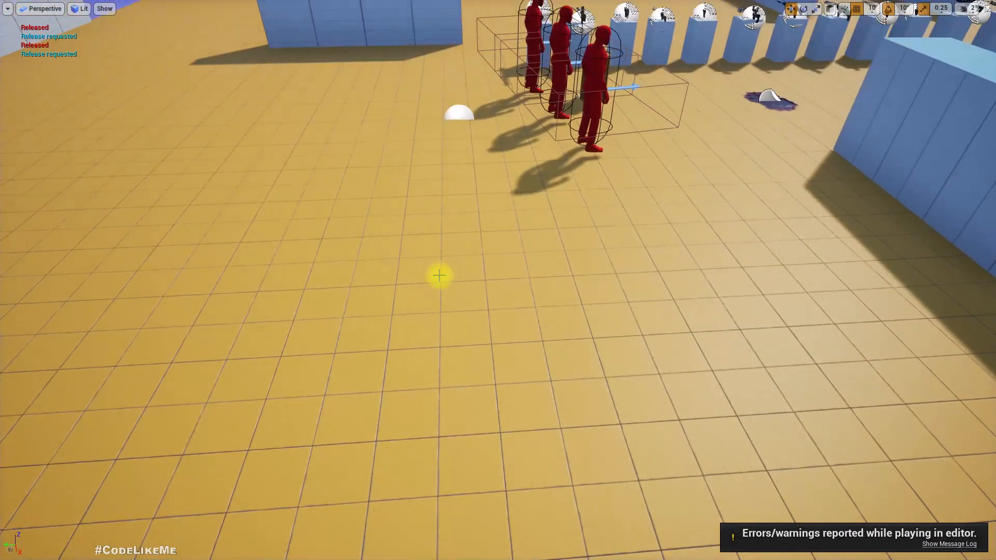
Set the Decal Size X of the Spawn Decal at Location node to 32 in ALS_AnimMan_CharacterBP.
key(F11)
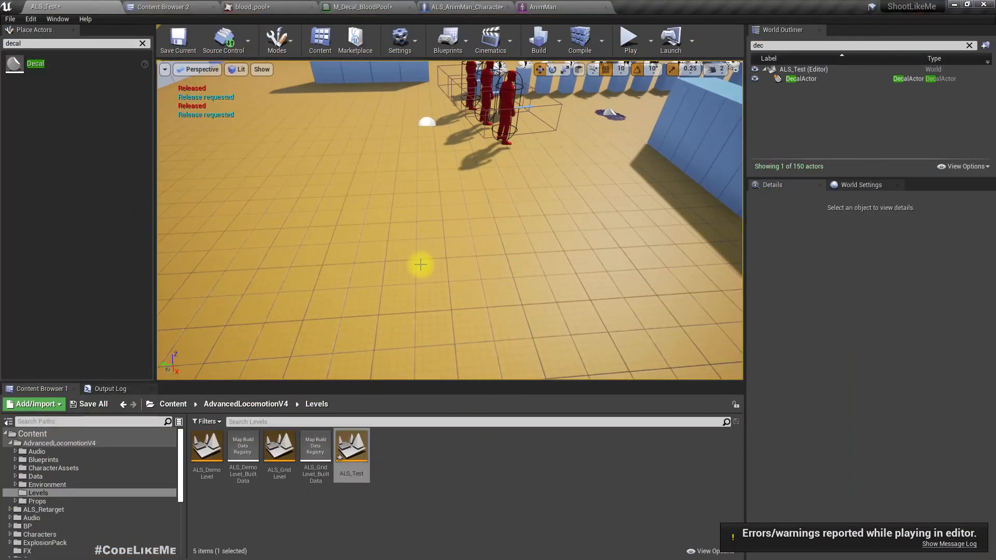
click(470, 6)
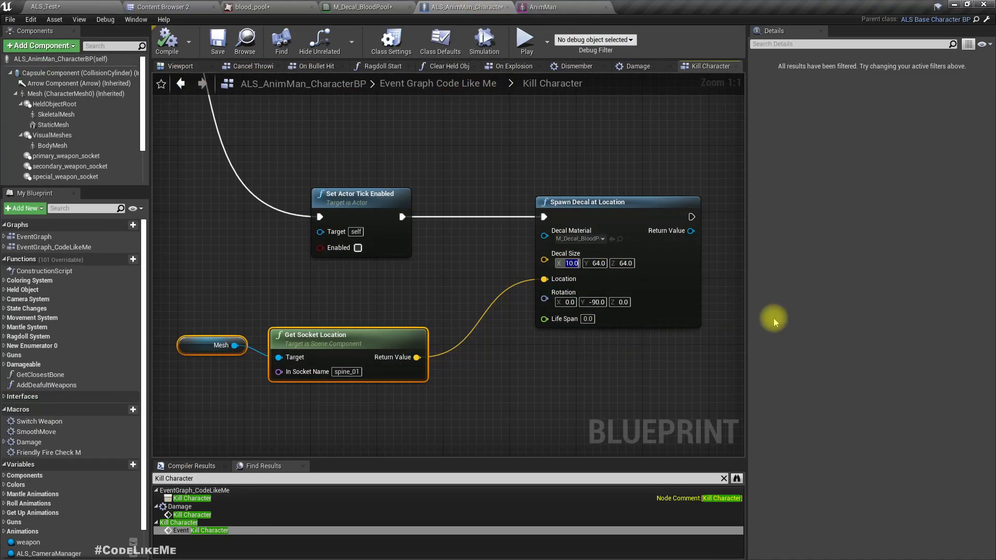
text(30)
key(Return)
text(32)
key(Return)
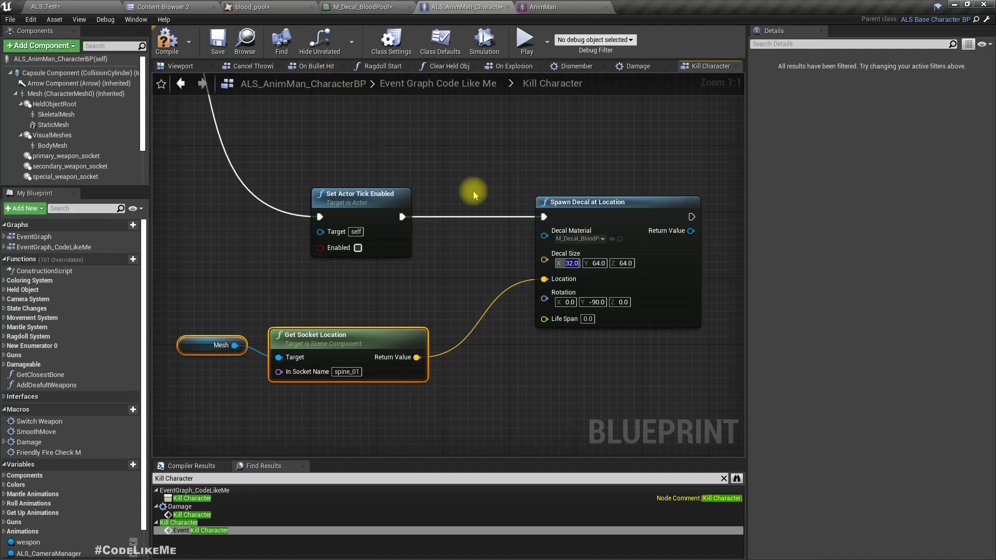
Play-test ALS_Test full screen again and blow up the barrel next to the red NPCs.
click(77, 8)
key(F11)
key(alt+p)
click(388, 142)
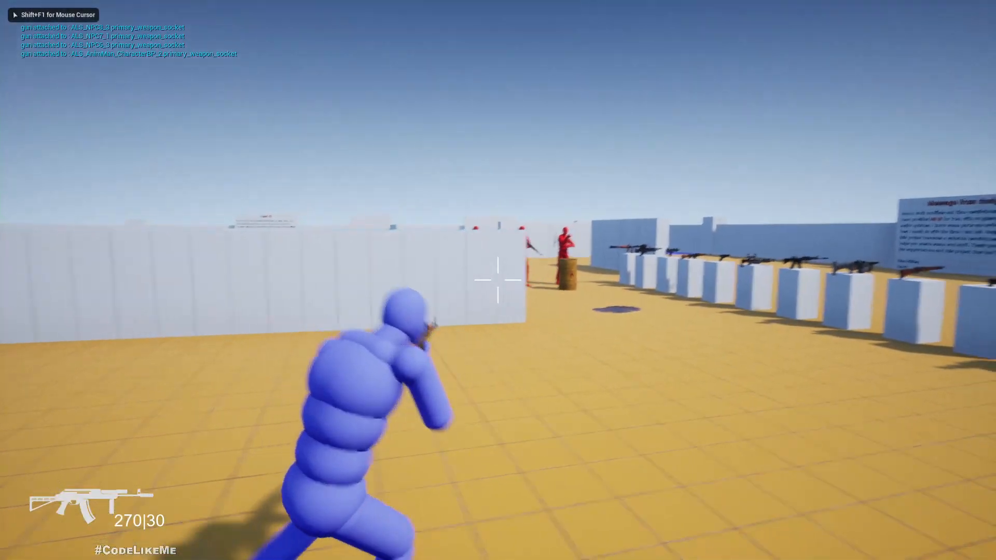
click(498, 280)
key(w)
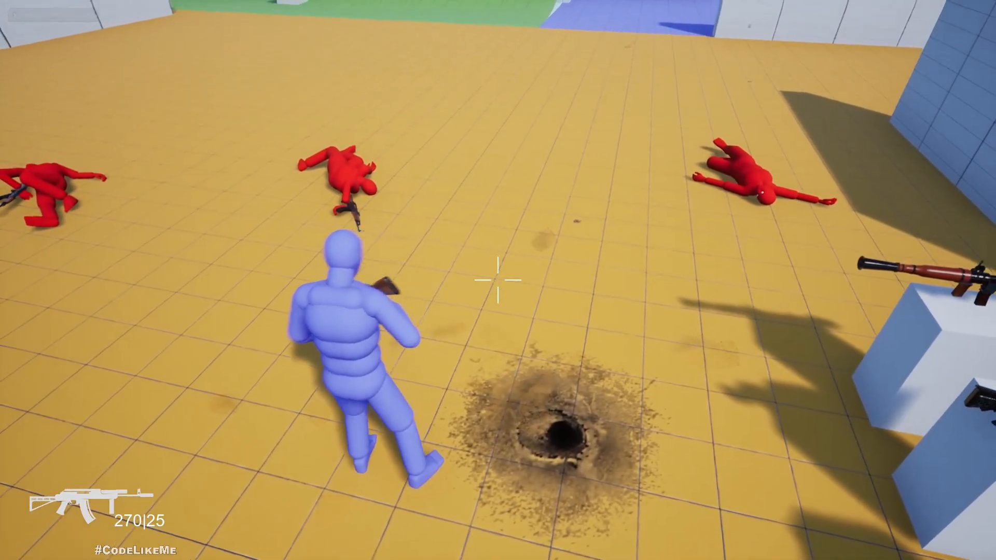
Walk around the bodies to examine how the blood decals project onto the floor and characters, and end the play session.
key(a)
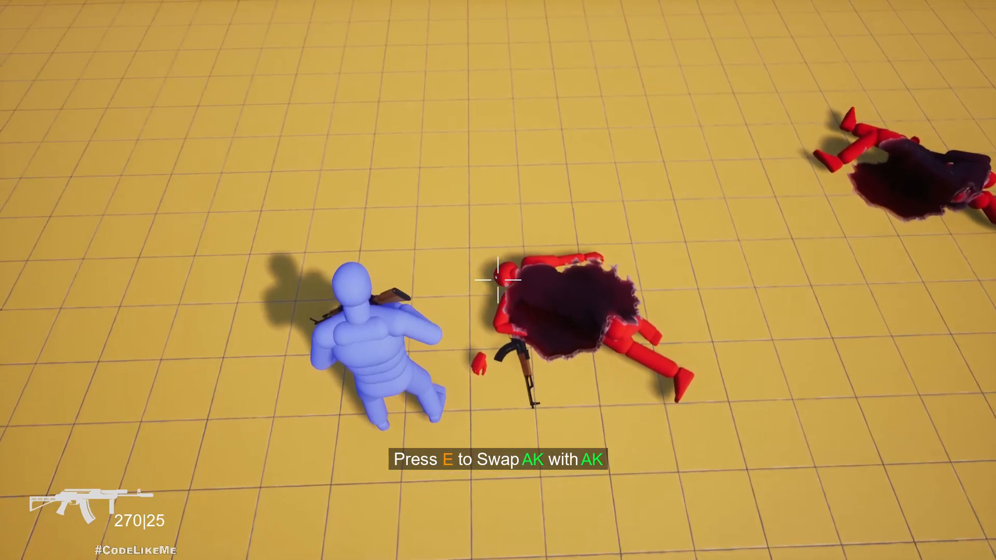
key(w)
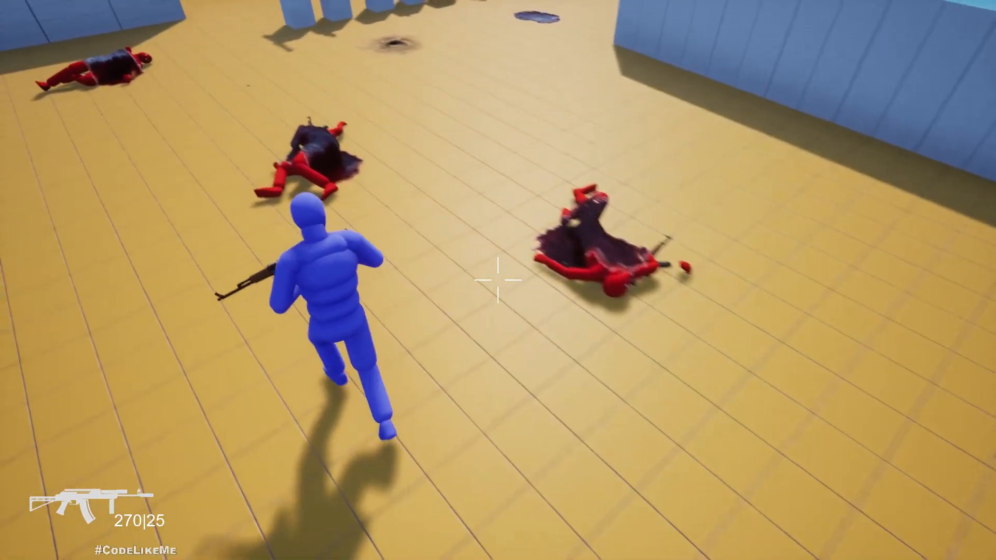
key(w)
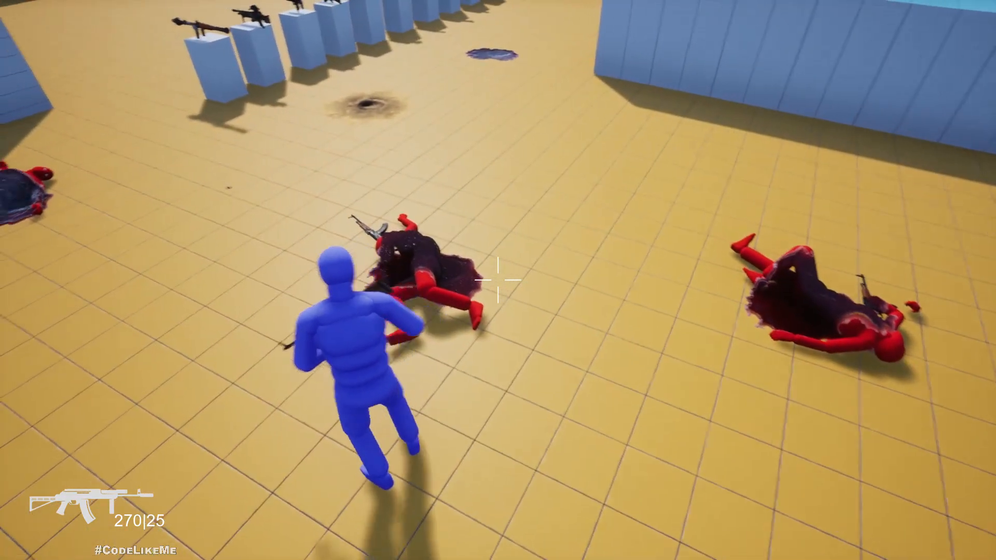
key(a)
key(w)
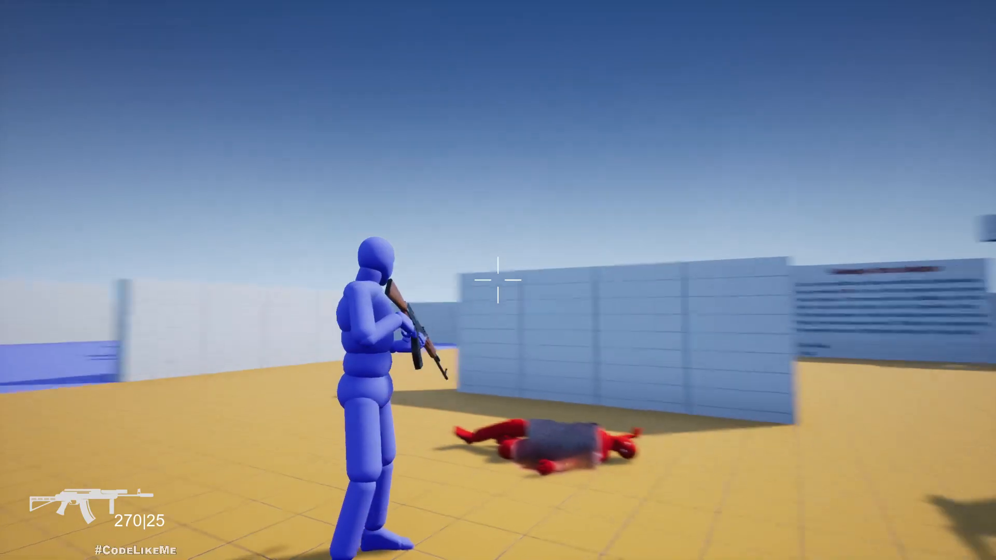
key(Escape)
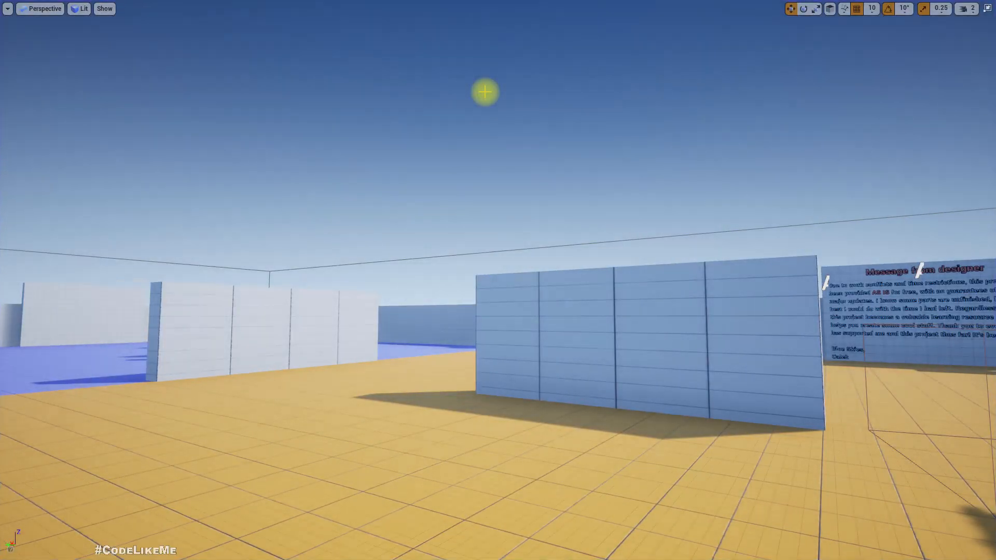
In the Kill Character graph, add a LineTraceByChannel node that starts from Get Socket Location's Return Value.
key(F11)
click(506, 7)
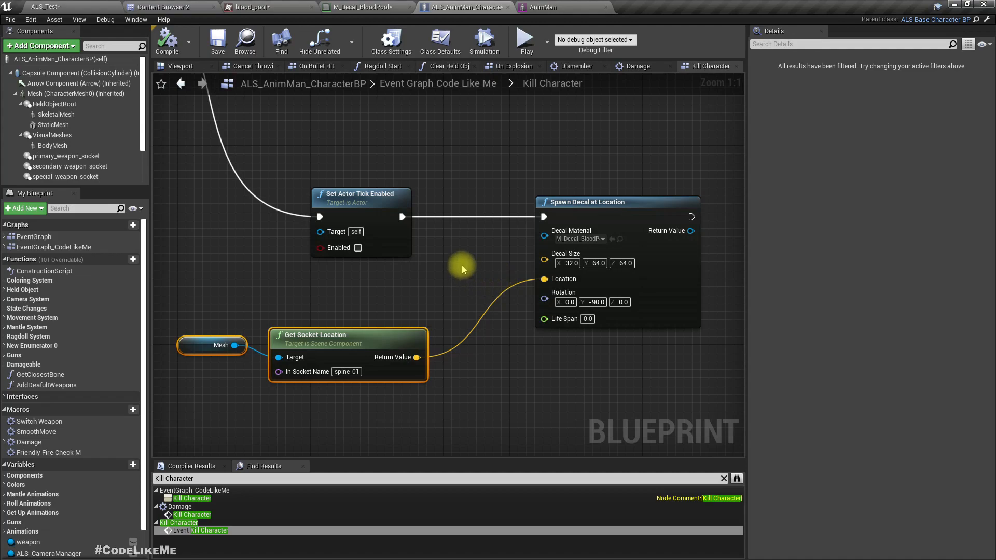
right_drag(496, 360, 364, 345)
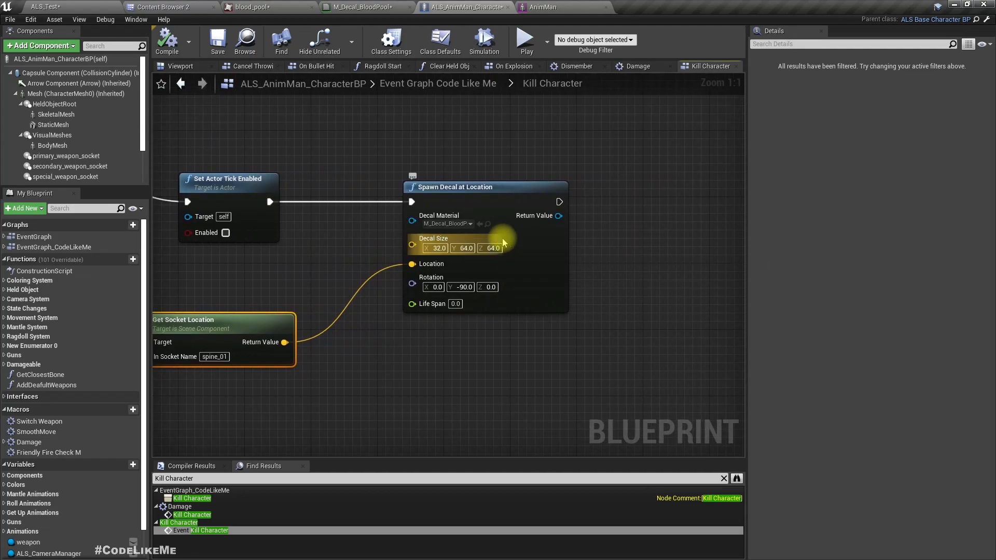
drag(471, 202, 587, 202)
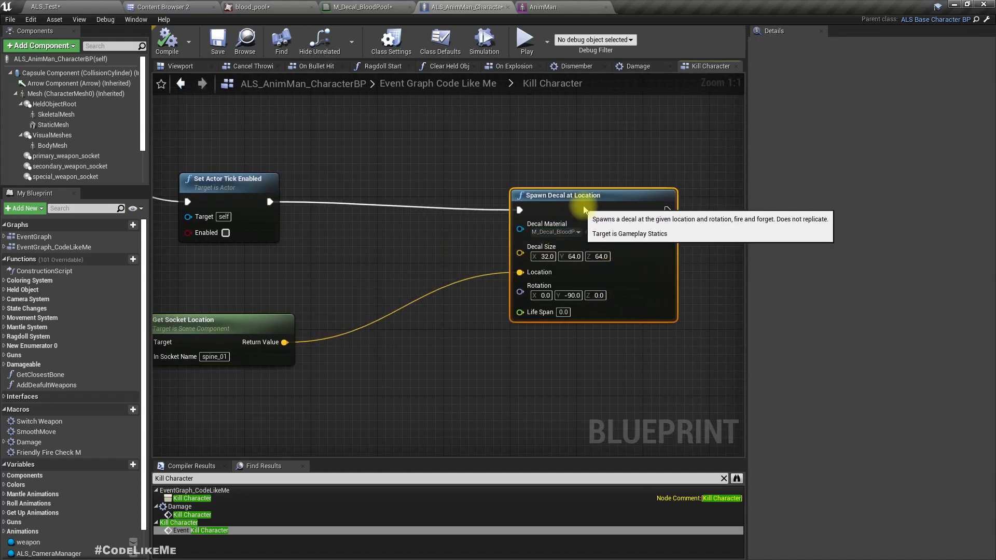
drag(284, 342, 327, 294)
text(line trace)
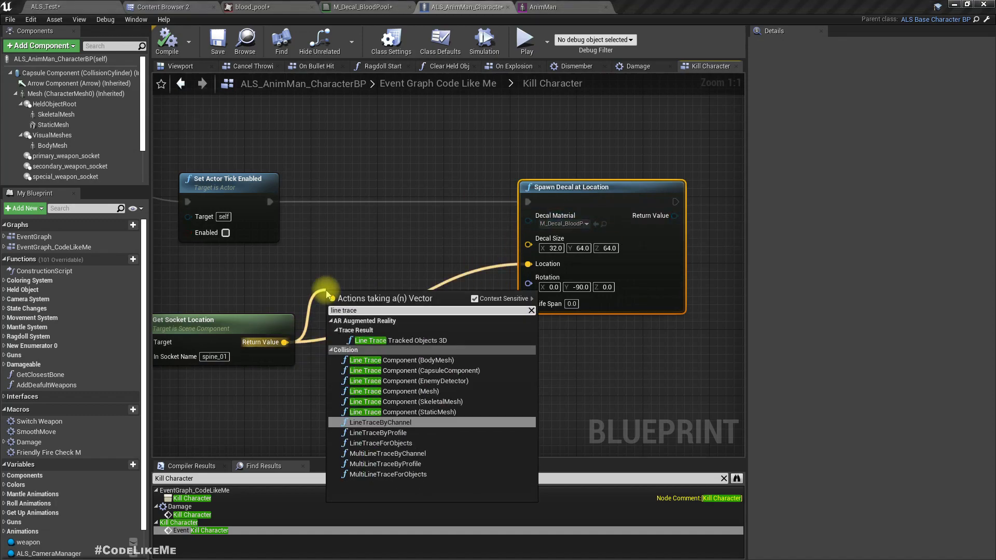
key(Return)
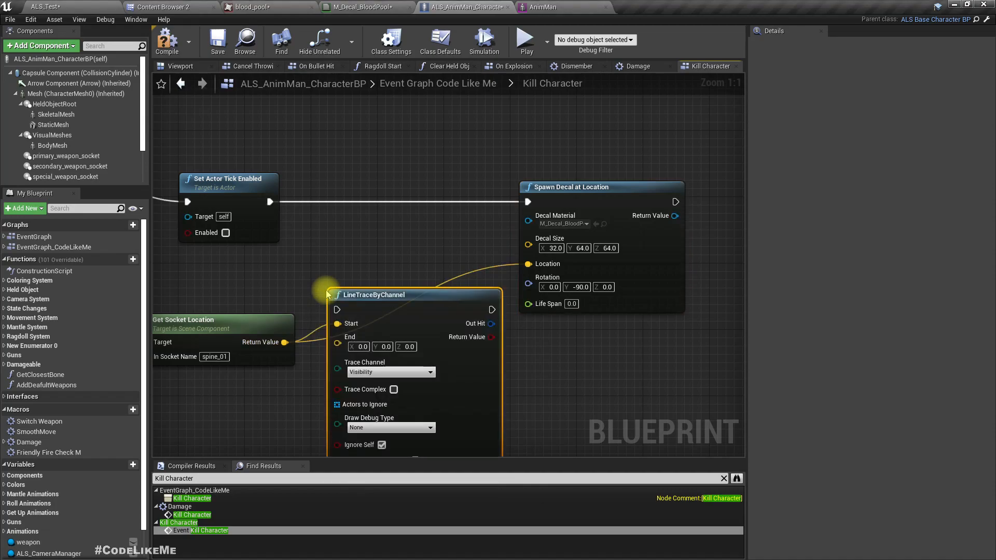
Connect LineTraceByChannel's execution after Set Actor Tick Enabled and space out the Spawn Decal, Mesh and Get Socket Location nodes.
drag(400, 319, 389, 205)
drag(269, 202, 320, 202)
right_drag(520, 327, 385, 327)
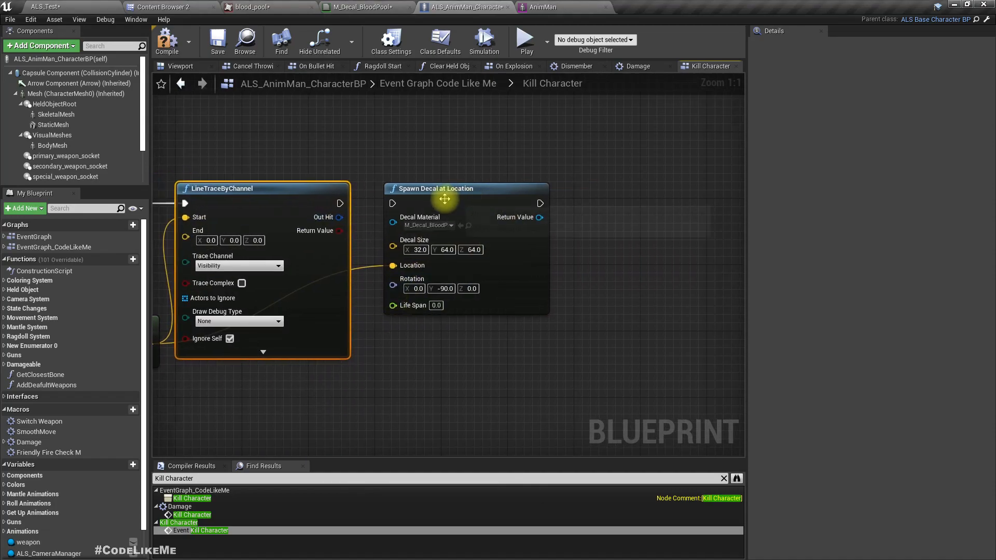
drag(443, 194, 582, 194)
right_drag(402, 238, 676, 205)
drag(231, 261, 365, 367)
right_drag(396, 363, 497, 342)
drag(468, 277, 435, 337)
text(+)
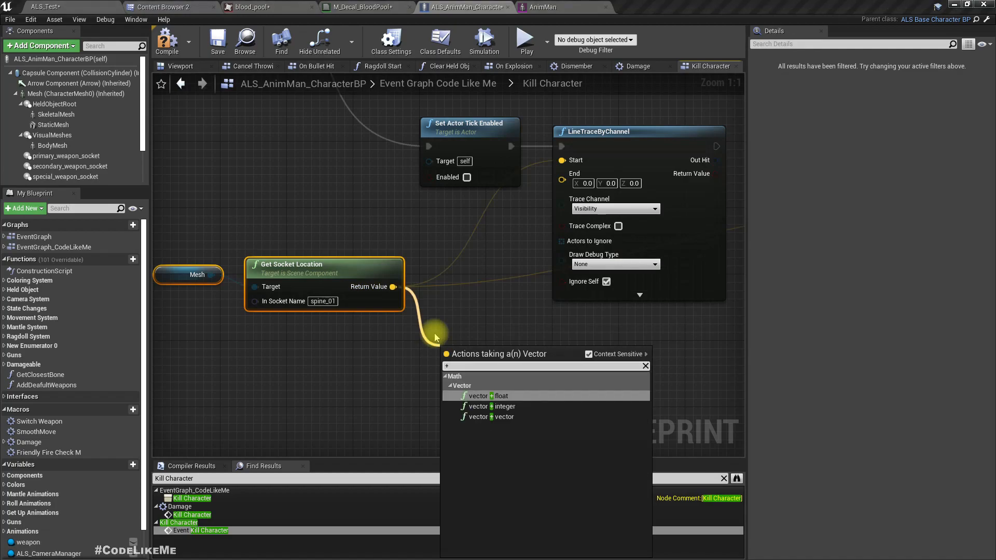
key(Return)
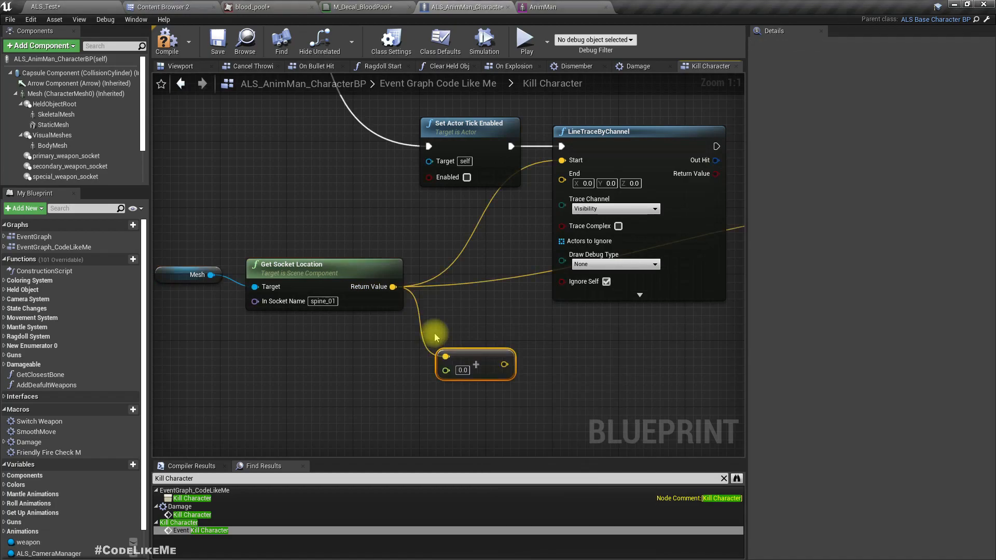
key(Delete)
Add a vector + vector node fed by Get Socket Location's Return Value.
drag(392, 286, 429, 339)
text(+)
key(Down)
key(Down)
key(Return)
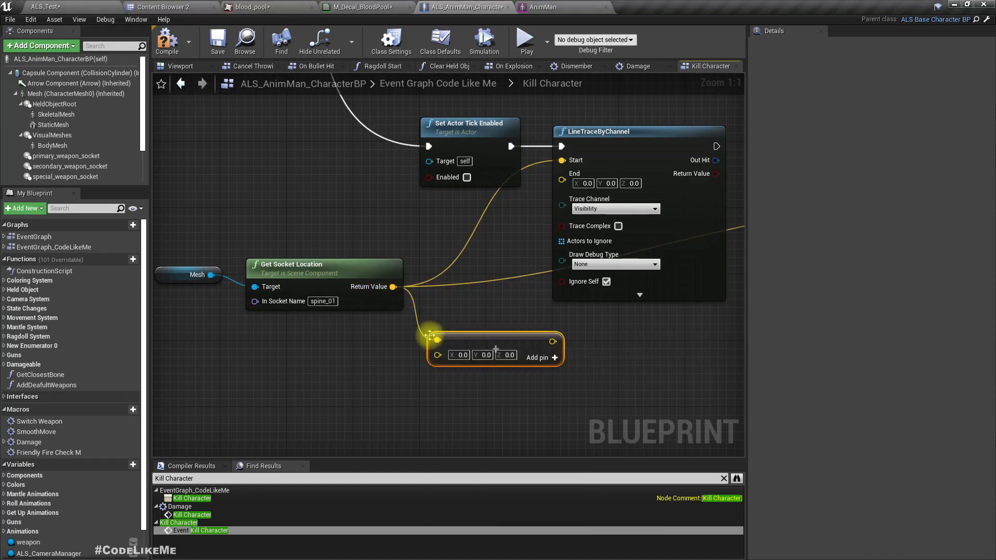
Set the vector addition's Z offset to -50 and connect its result to LineTraceByChannel's End.
click(508, 355)
text(-3)
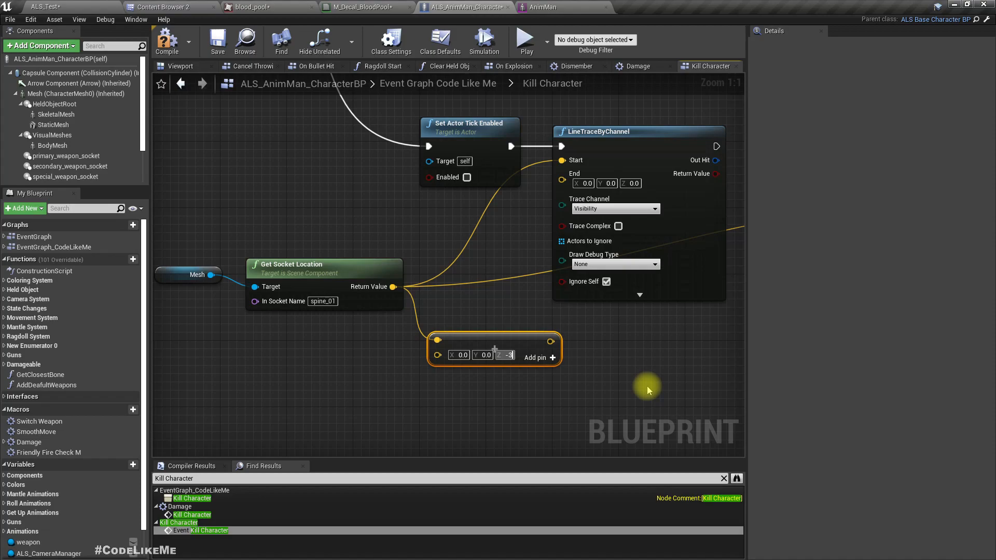
key(BackSpace)
text(-)
key(BackSpace)
text(50)
key(Return)
drag(559, 341, 501, 349)
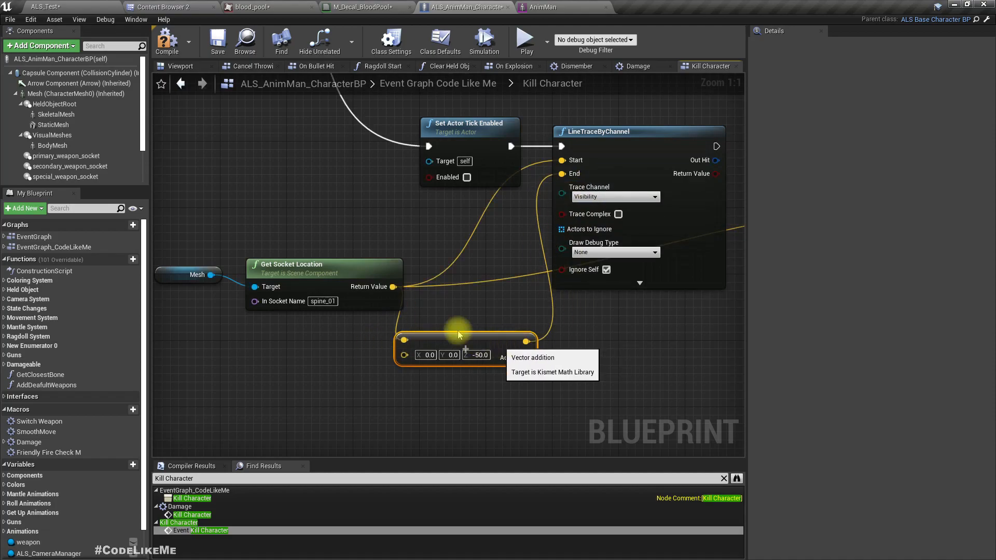
Shift the Mesh and Get Socket Location nodes away from the vector addition node to tidy the graph.
drag(196, 240, 259, 291)
drag(312, 269, 273, 268)
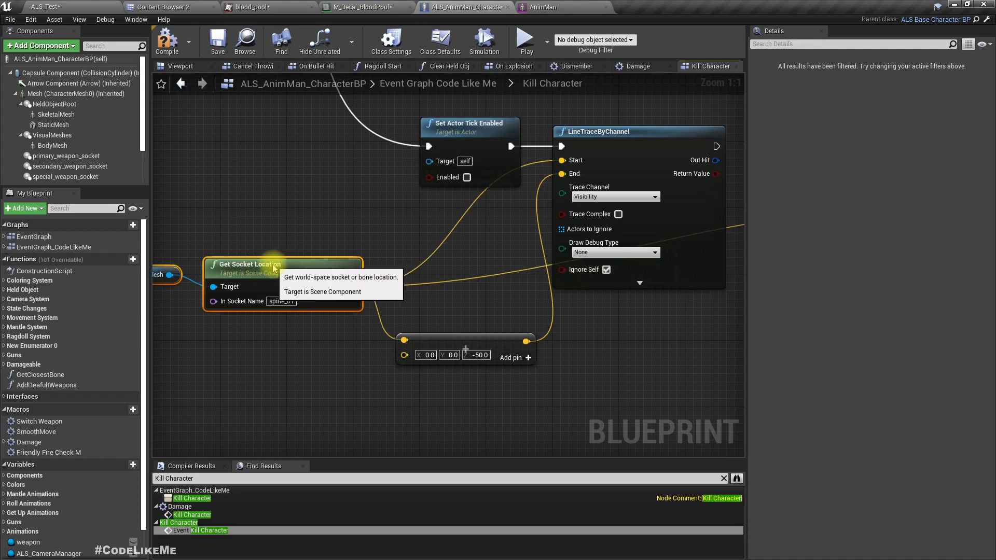
click(471, 350)
Set LineTraceByChannel's Trace Channel to Camera.
right_drag(651, 366, 479, 425)
click(409, 212)
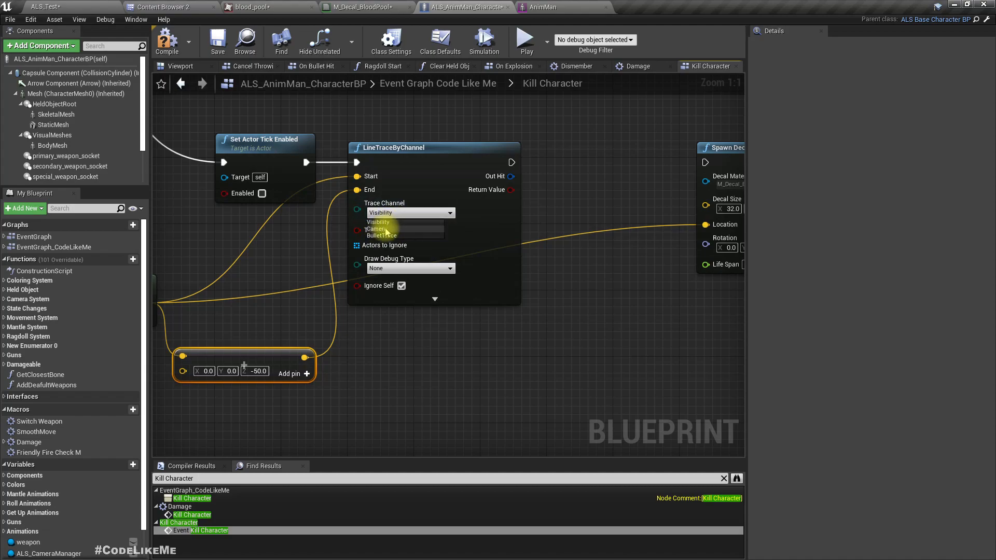
click(386, 230)
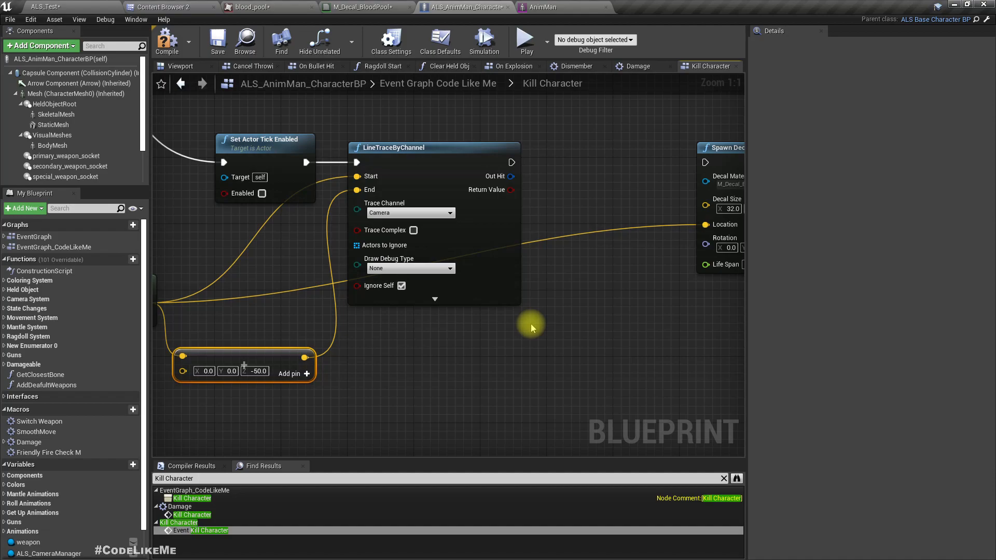
Insert a Branch between LineTraceByChannel and Spawn Decal at Location, using the trace's Return Value as its Condition.
right_drag(511, 334, 390, 362)
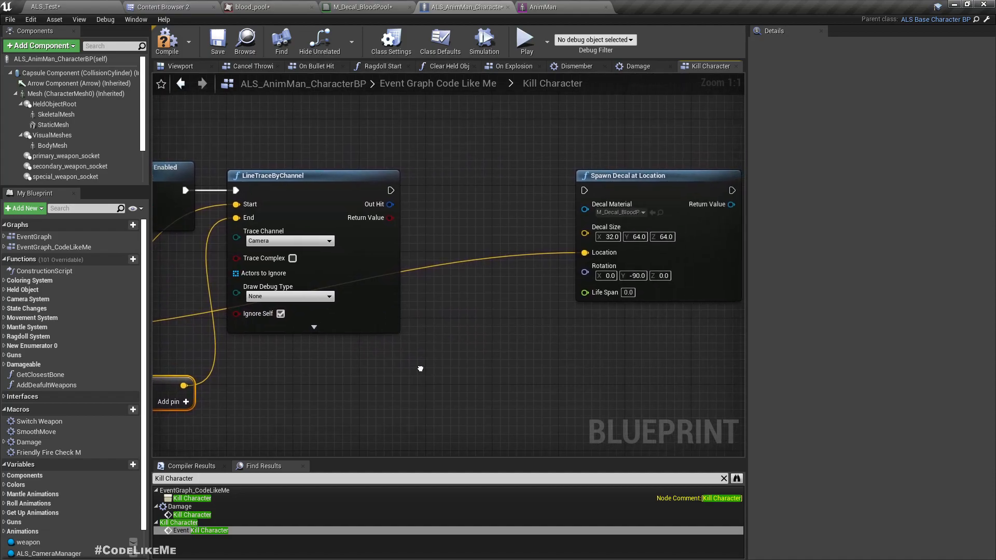
drag(390, 190, 585, 191)
drag(392, 190, 459, 192)
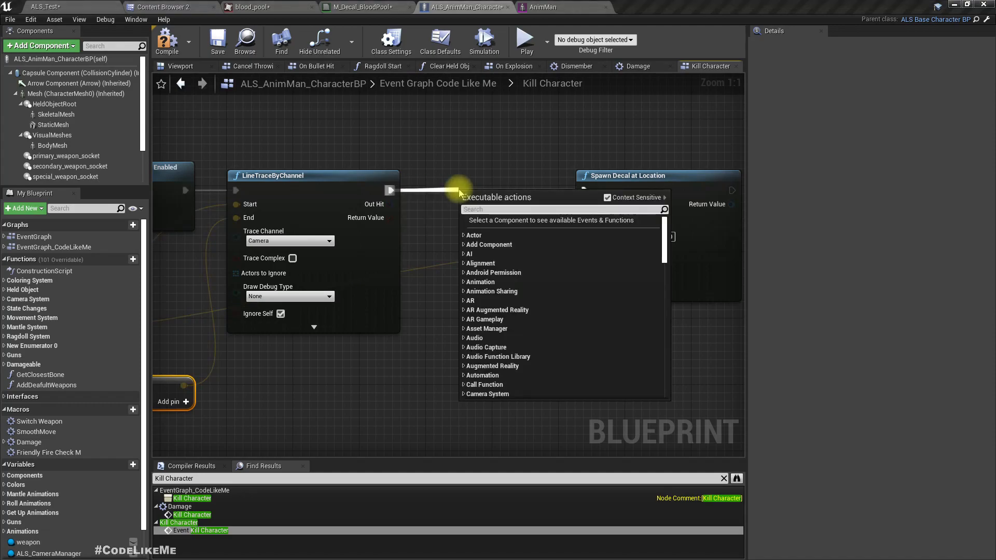
text(branch)
key(Return)
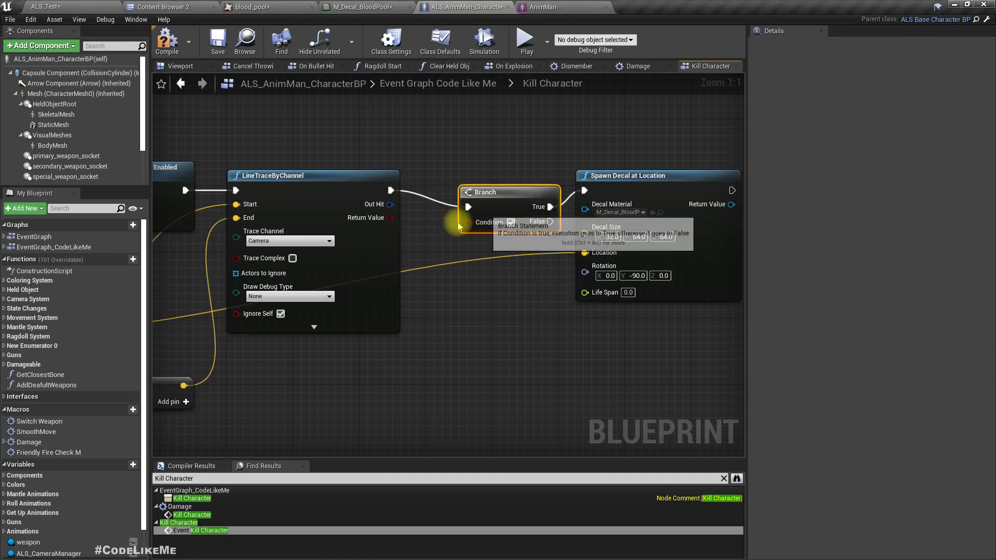
drag(392, 220, 474, 184)
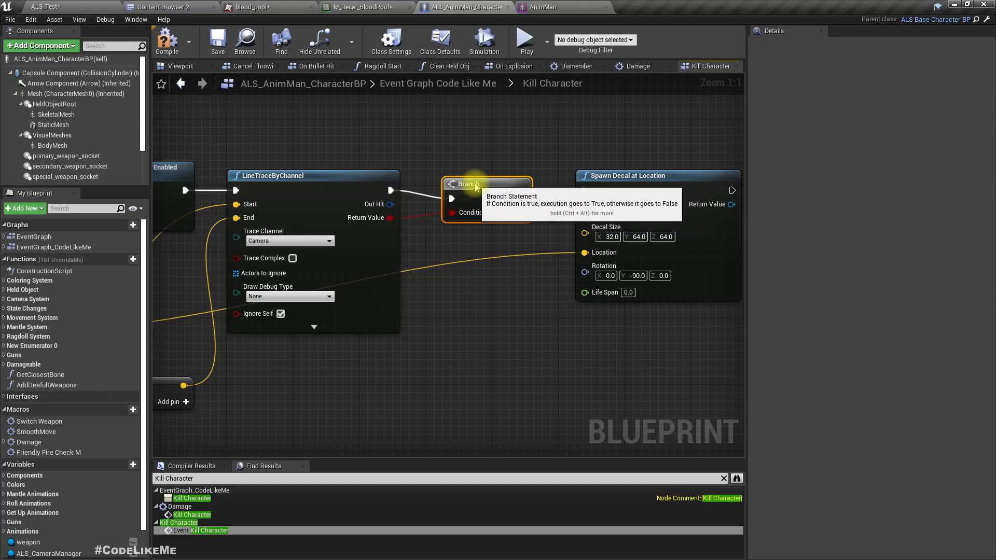
right_drag(515, 306, 449, 249)
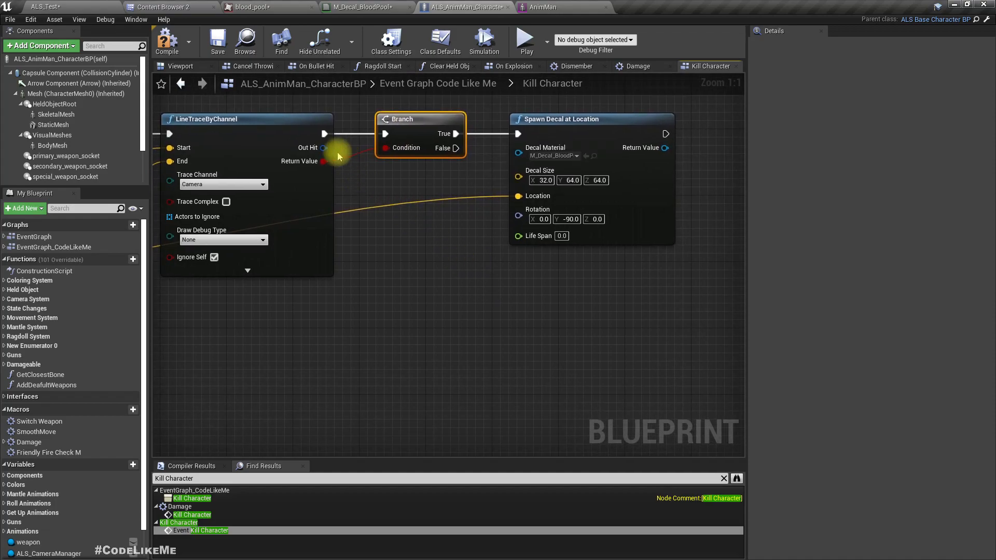
Add a Break Hit Result node to LineTraceByChannel's Out Hit and connect its Location to Spawn Decal at Location's Location input.
drag(323, 148, 431, 293)
text(break)
key(Return)
click(478, 335)
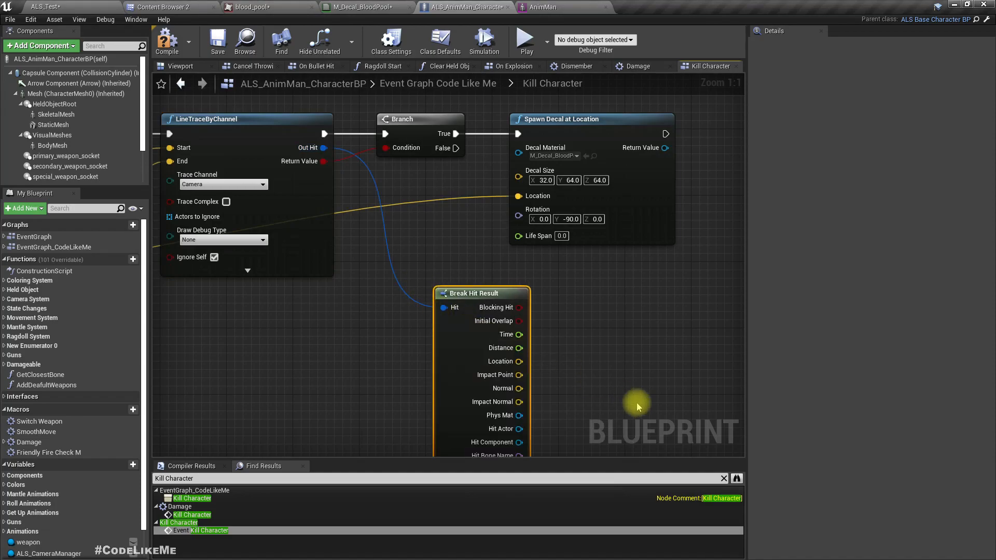
right_drag(514, 369, 460, 344)
drag(421, 267, 387, 259)
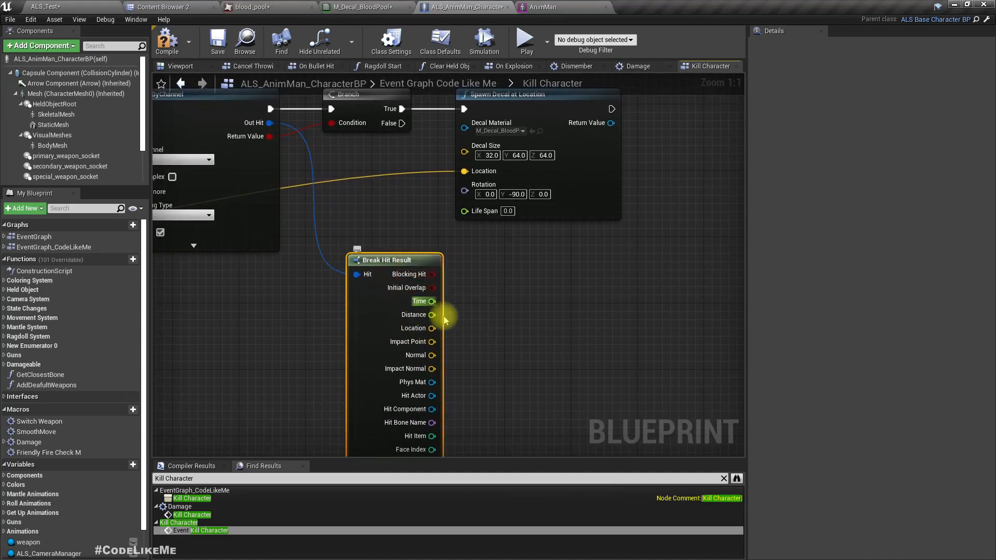
drag(432, 328, 465, 172)
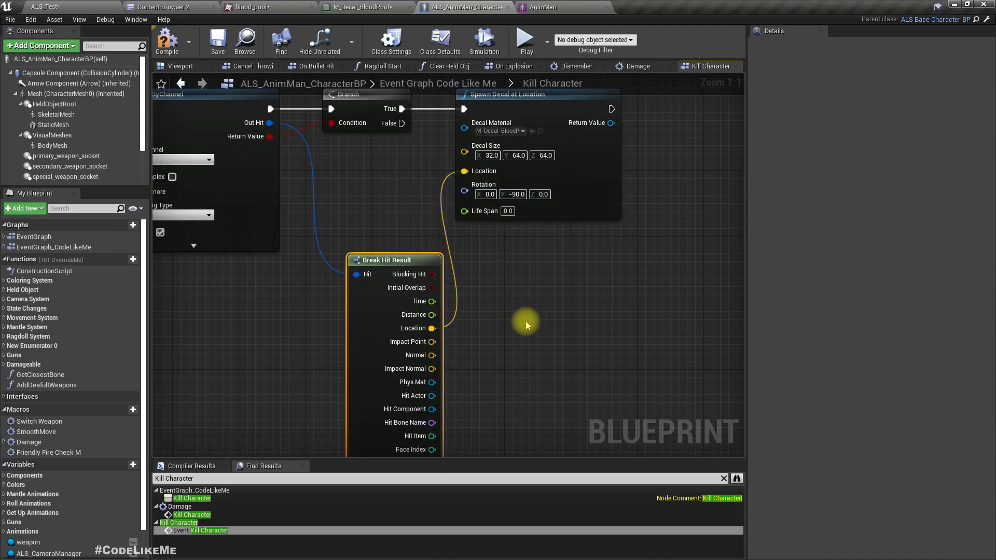
Set the X value of Spawn Decal at Location's Decal Size to 10 and compile the blueprint.
right_drag(526, 321, 540, 356)
click(504, 192)
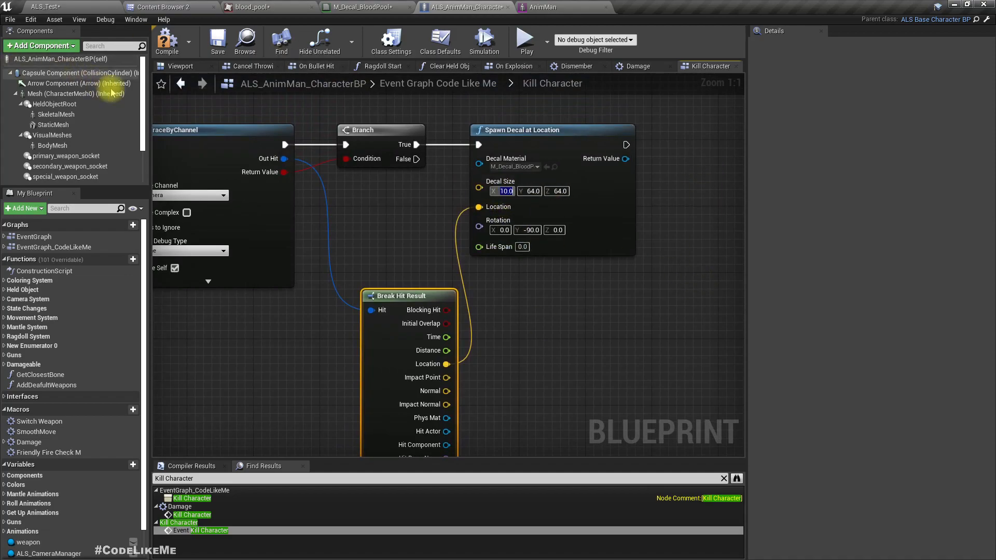
click(165, 42)
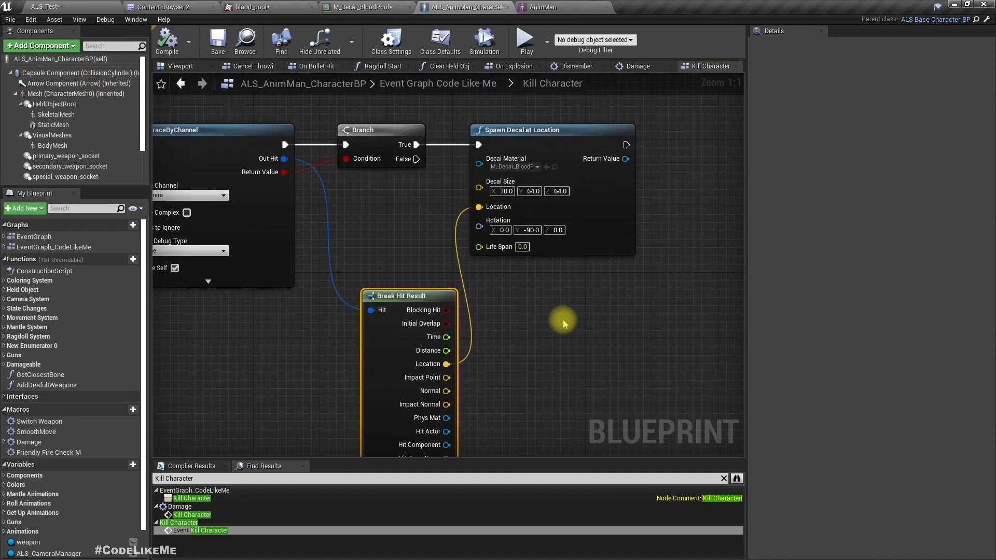
right_drag(563, 320, 563, 306)
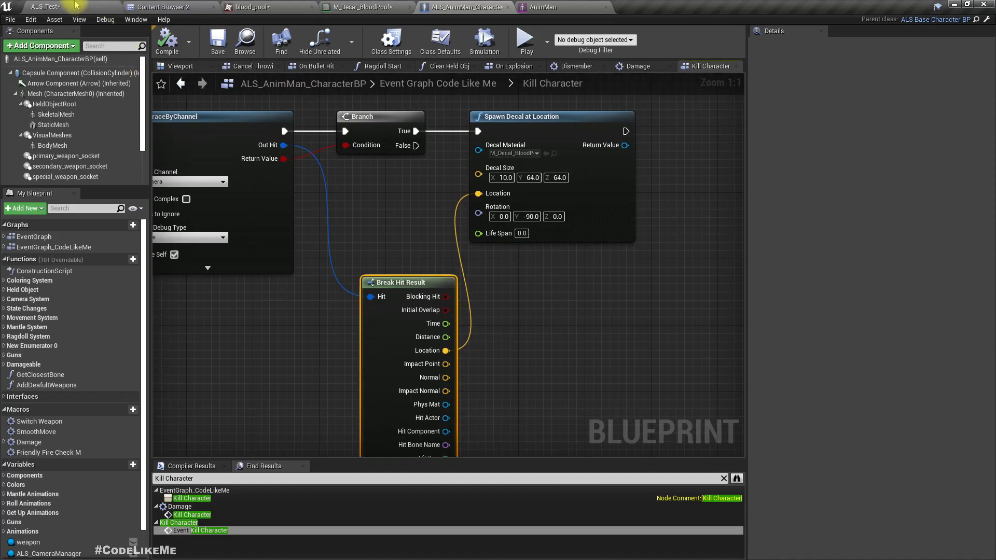
Start a brief play session of the ALS_Test level in full-screen view and stop it.
click(75, 6)
key(F11)
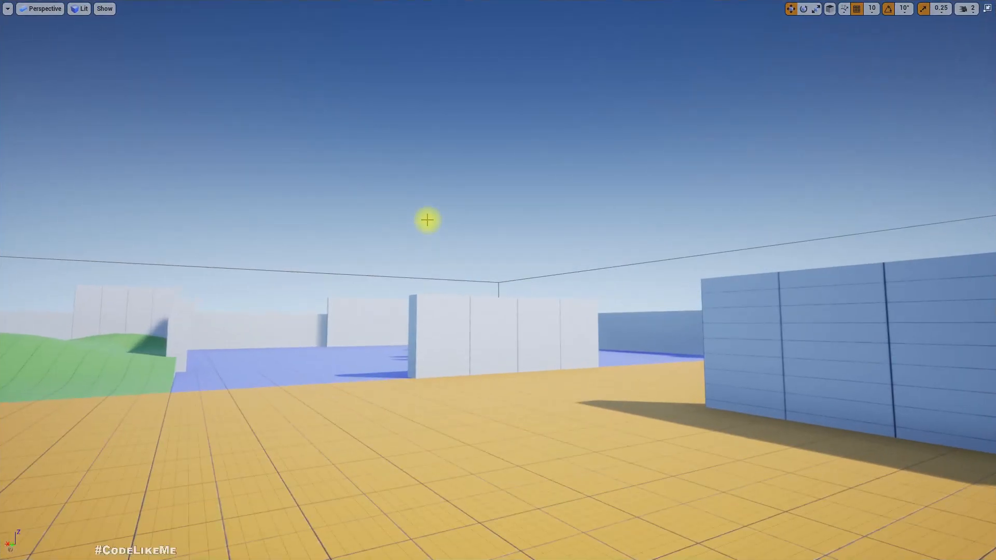
key(alt+p)
key(F11)
key(Escape)
Return to the Kill Character graph of ALS_AnimMan_CharacterBP and collapse the Break Hit Result node to hide its unused outputs.
click(464, 7)
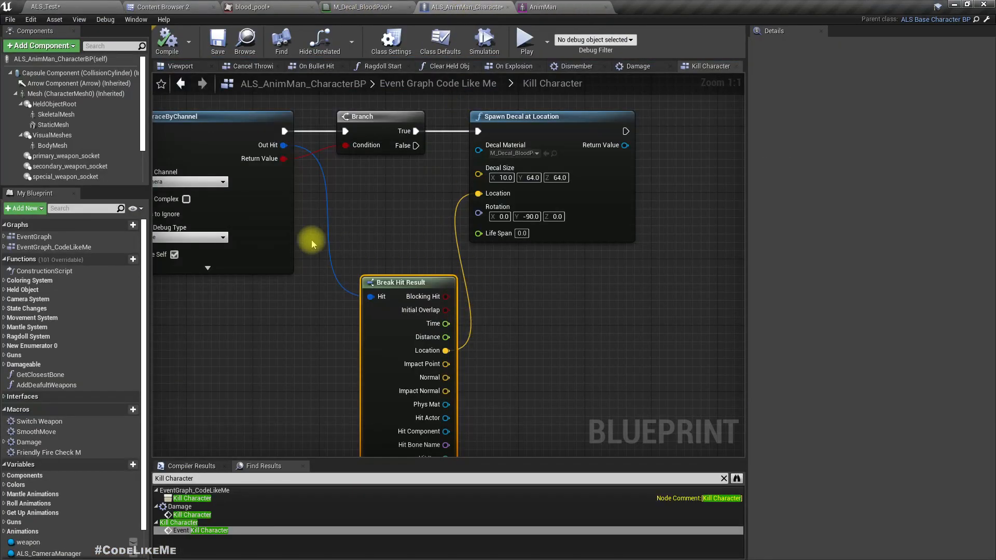
right_drag(361, 250, 366, 252)
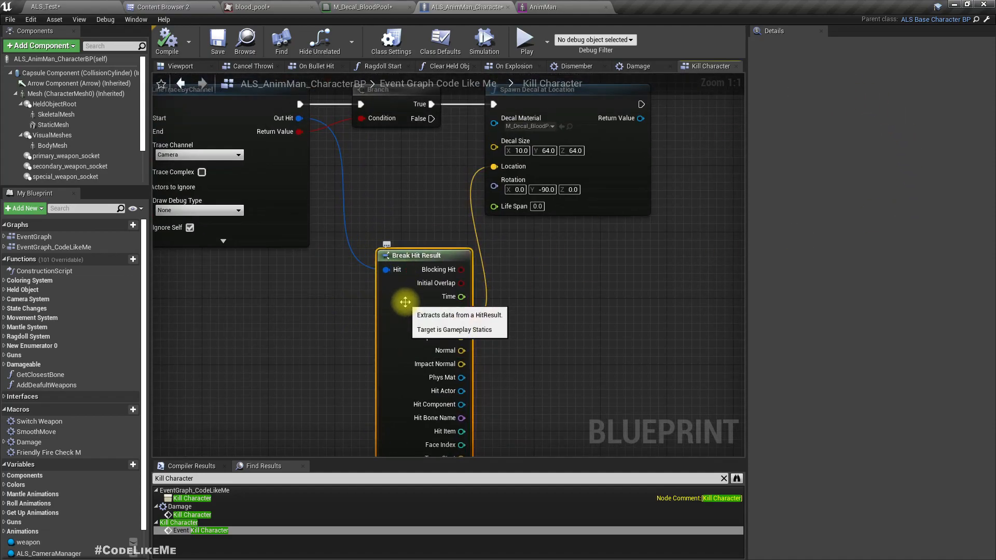
right_drag(203, 290, 277, 227)
scroll(347, 270, down, 2)
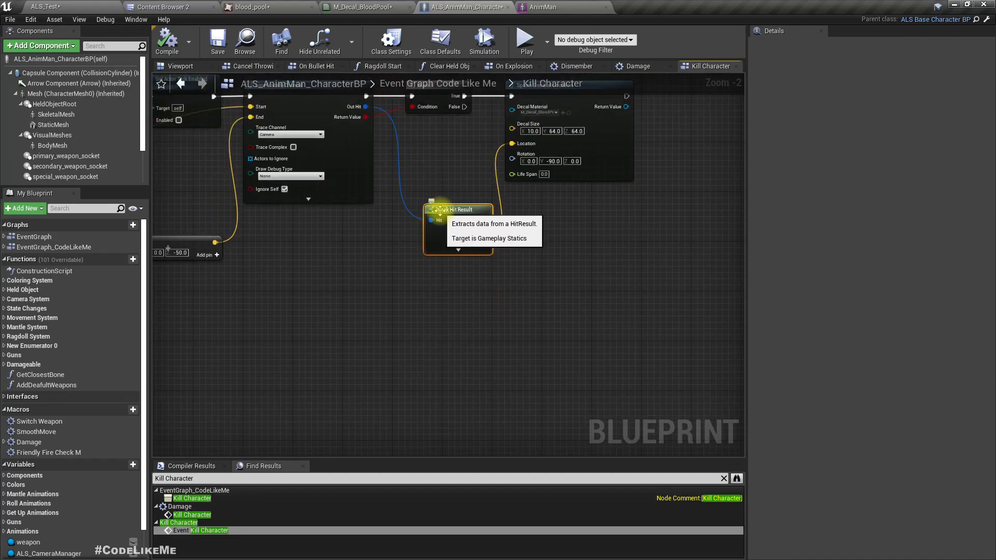
Set LineTraceByChannel's Draw Debug Type to Persistent.
click(273, 177)
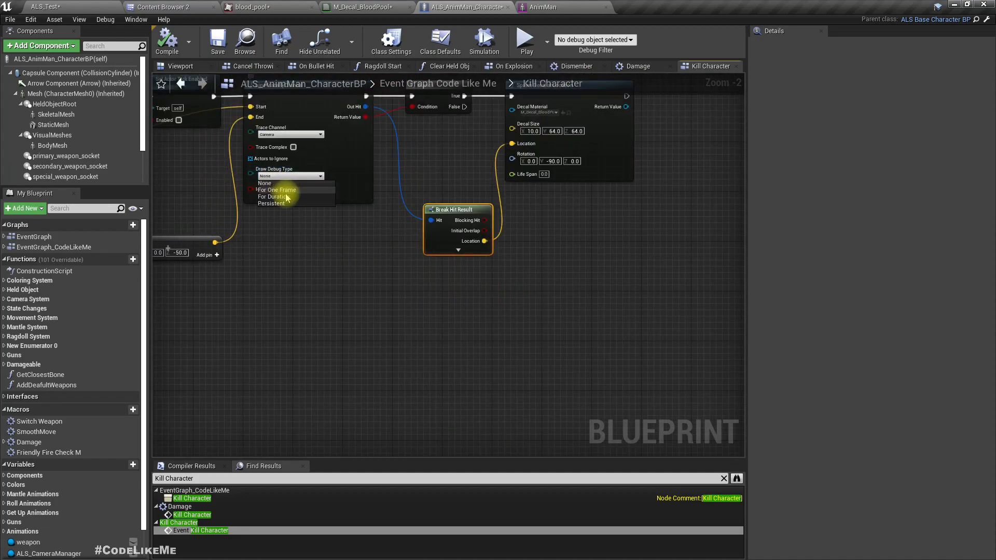
click(271, 197)
click(275, 176)
click(274, 203)
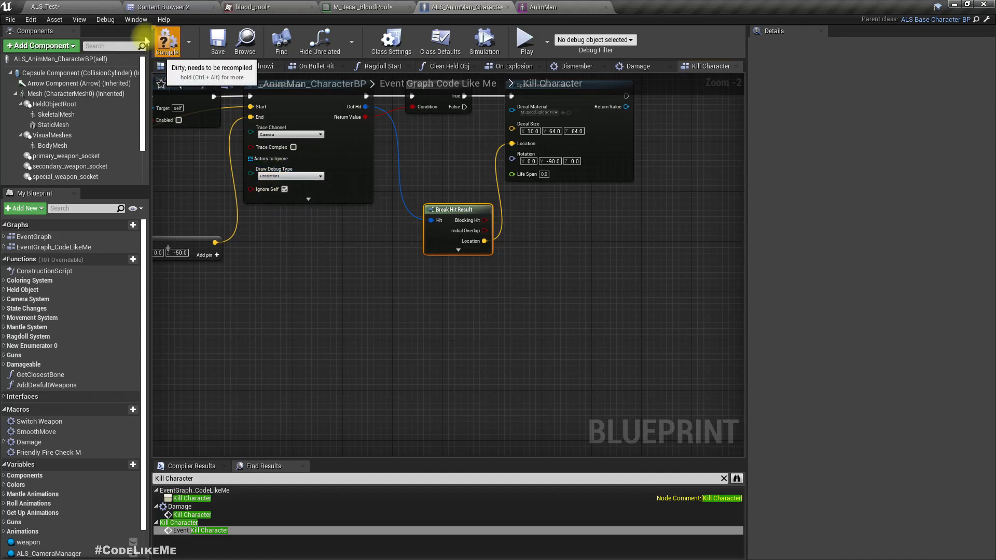
Play the ALS_Test level in full-screen view, equip the primary weapon and shoot the red characters beside the barrel.
click(46, 7)
right_drag(422, 182, 402, 182)
key(F11)
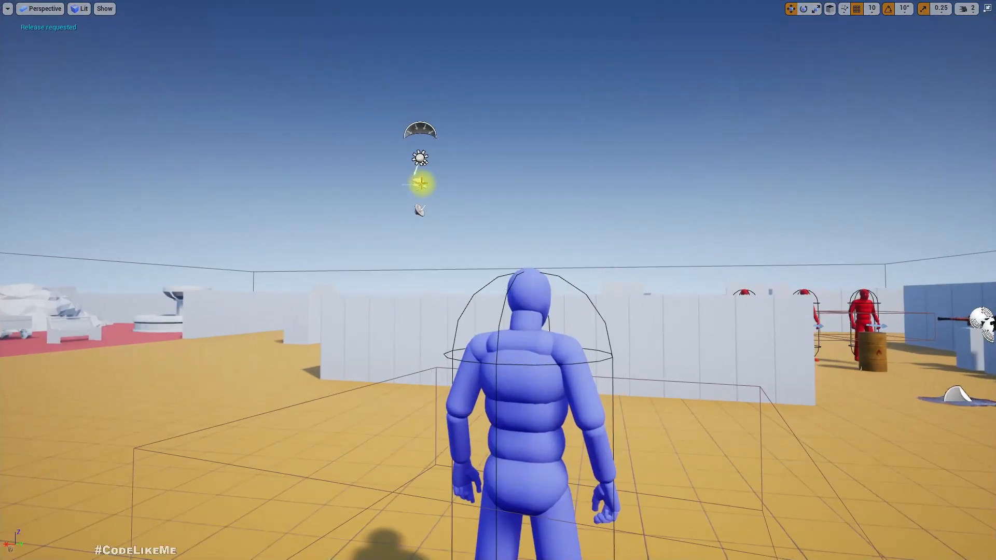
key(alt+p)
key(1)
key(w)
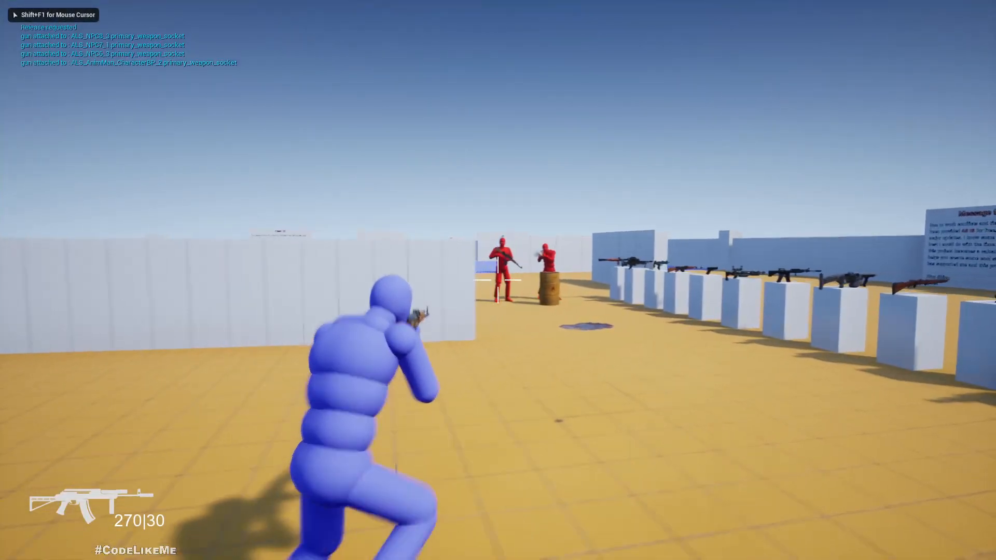
click(498, 280)
Walk around the killed characters to examine the blood pools on the floor beneath them, and end the play session.
key(w)
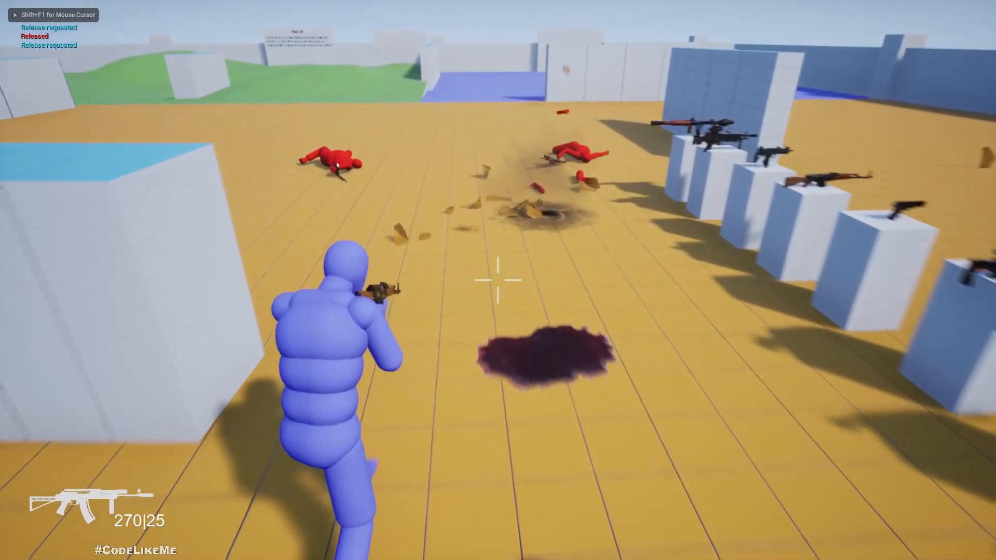
key(w)
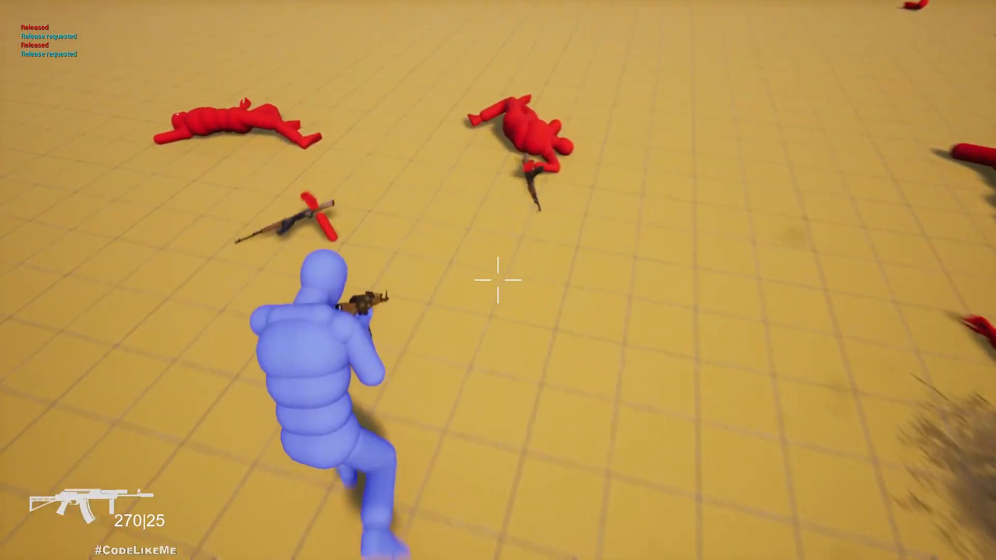
key(w)
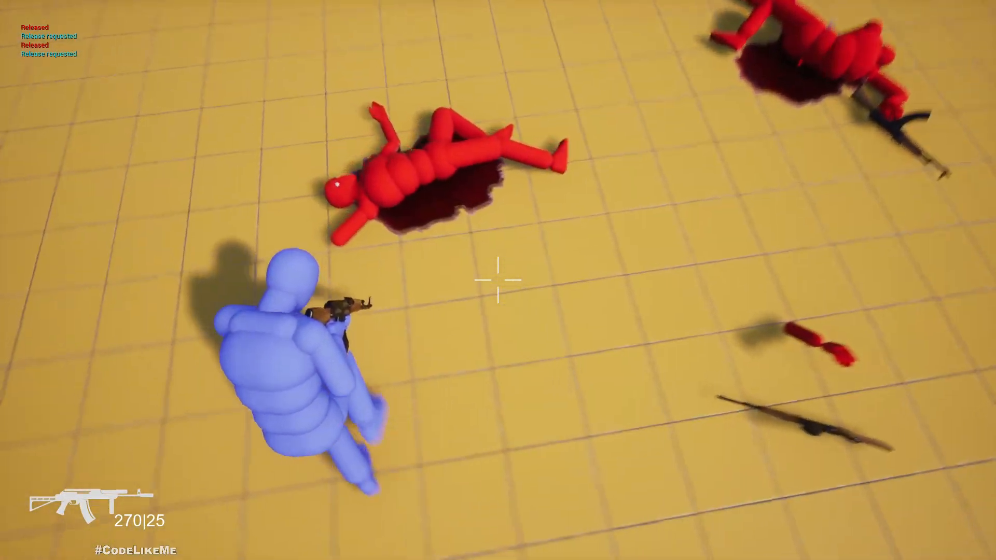
key(w)
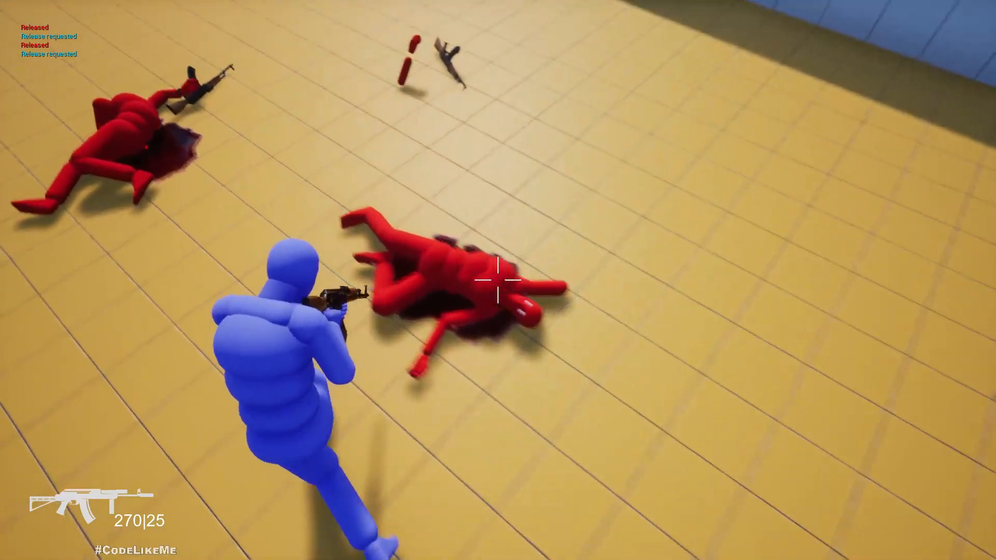
key(w)
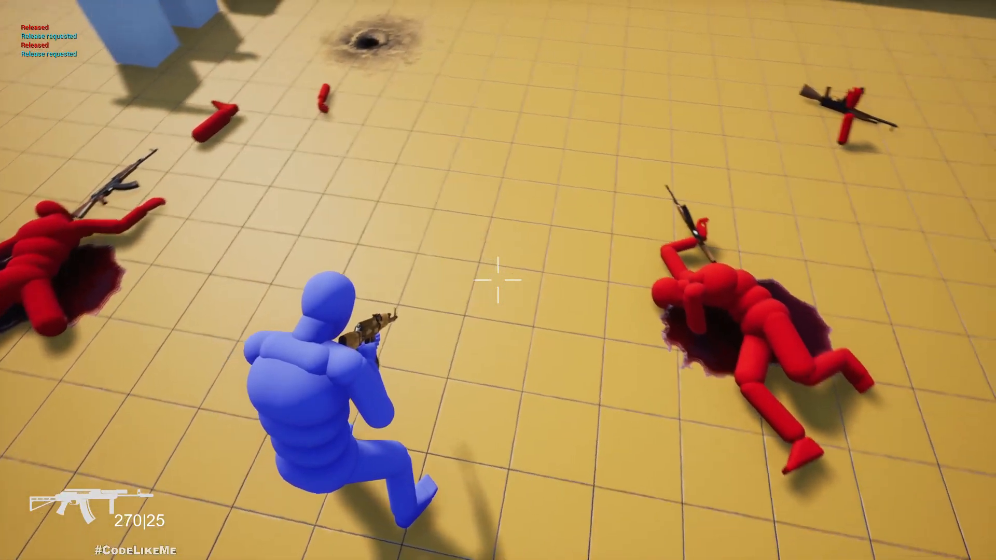
key(s)
key(w)
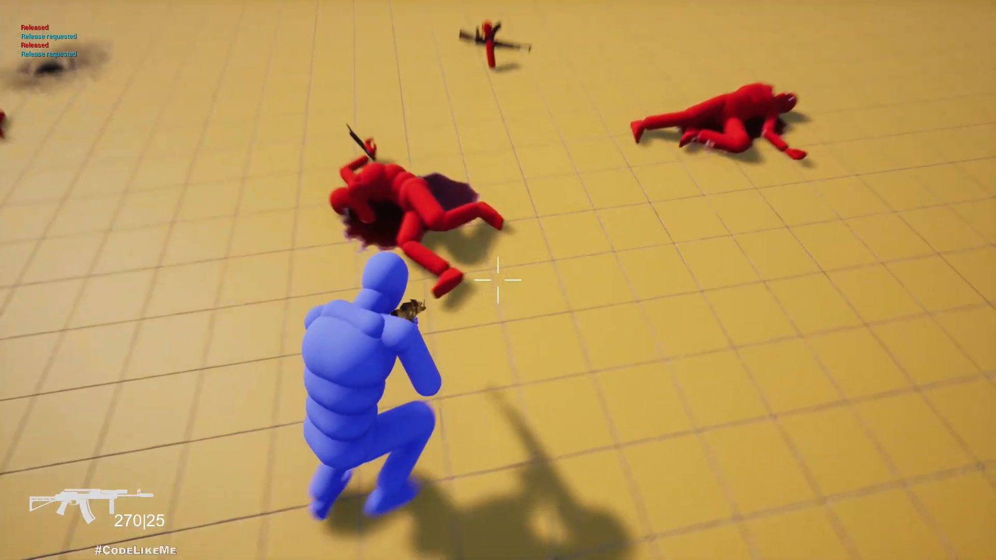
key(Escape)
key(F11)
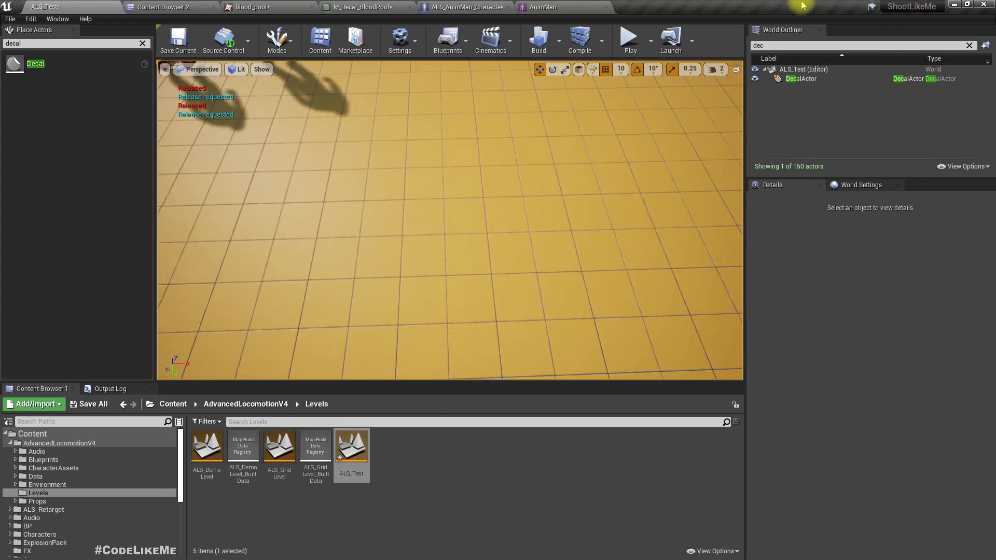
Add a Set Fade In node from Spawn Decal at Location's Return Value in the Kill Character graph and set its duration to 3.
click(438, 7)
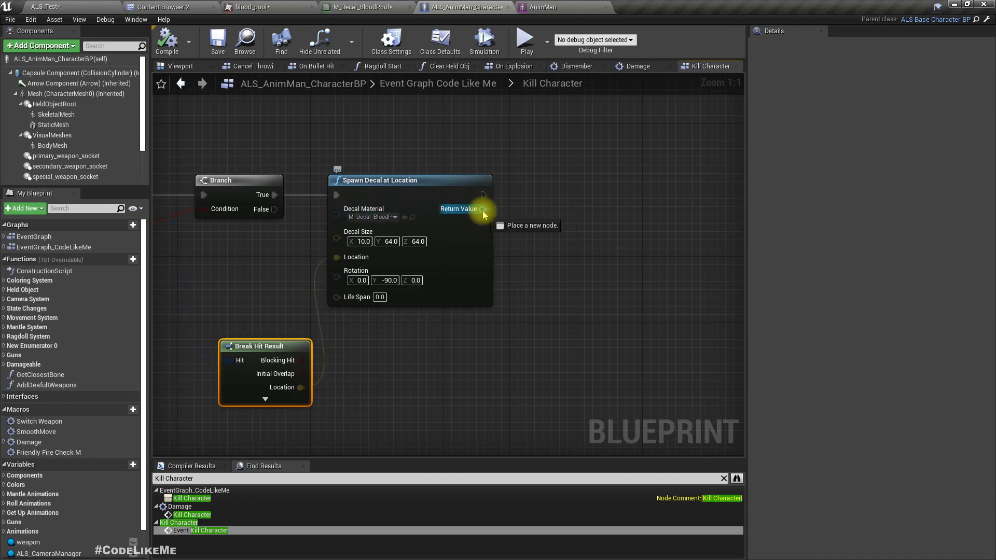
drag(489, 211, 538, 253)
text(fade)
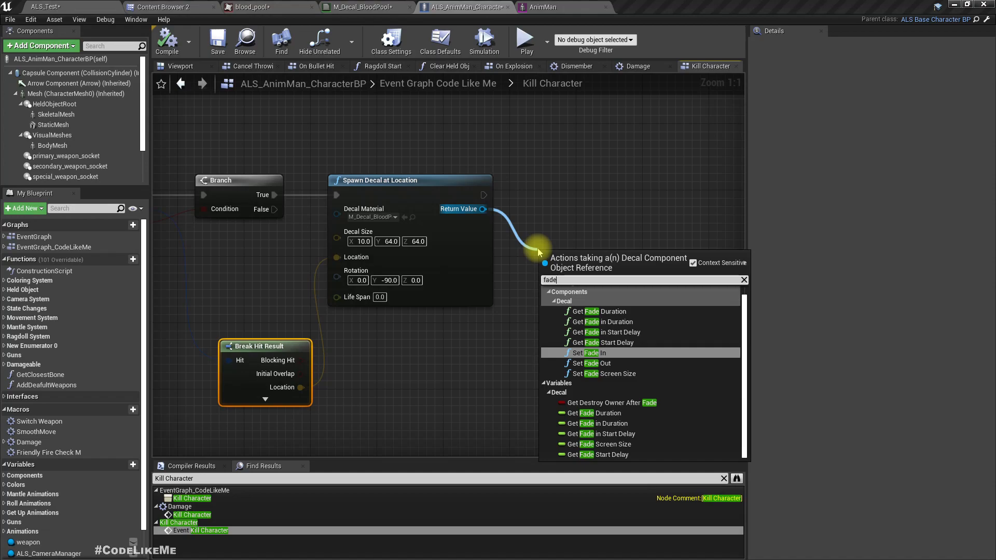
key(Up)
key(Up)
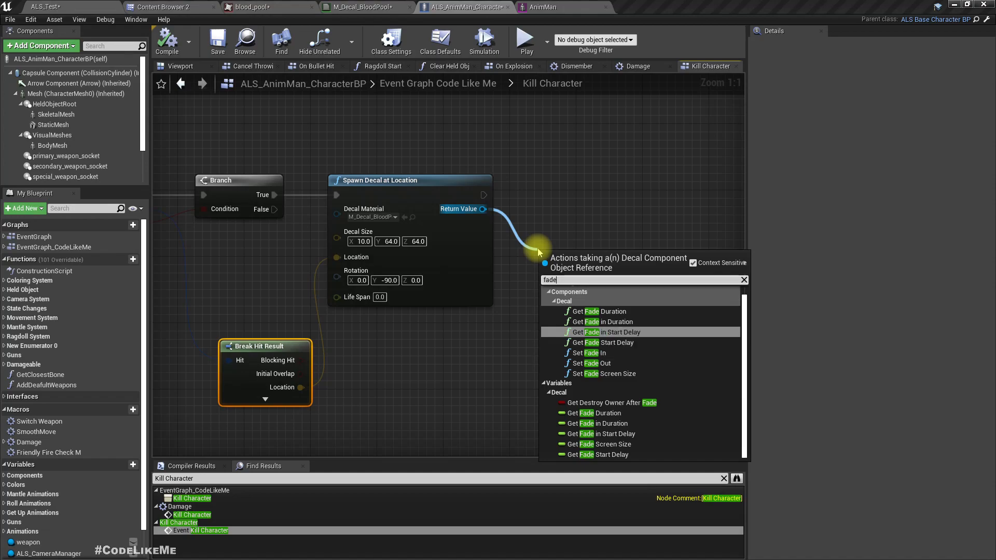
key(Up)
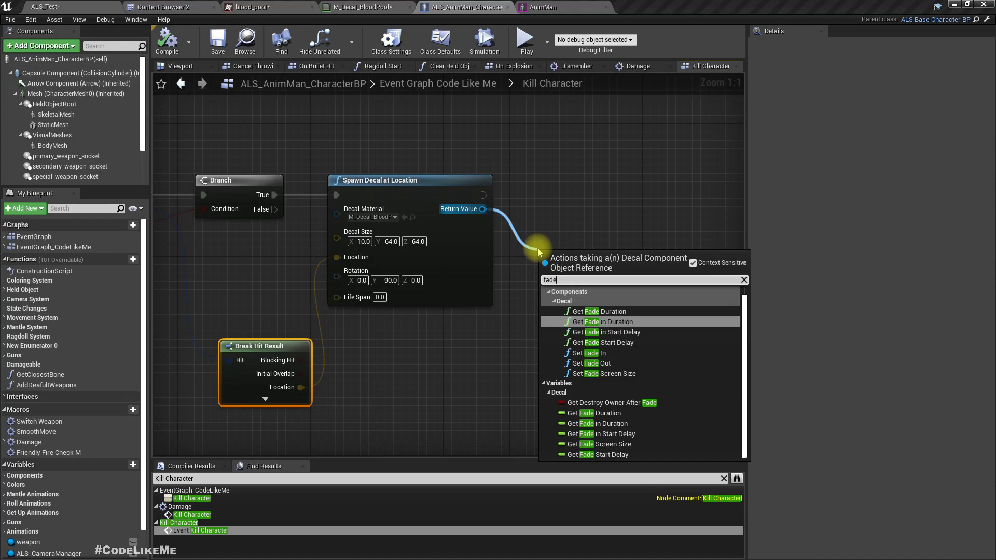
key(Down)
key(Down)
key(Down)
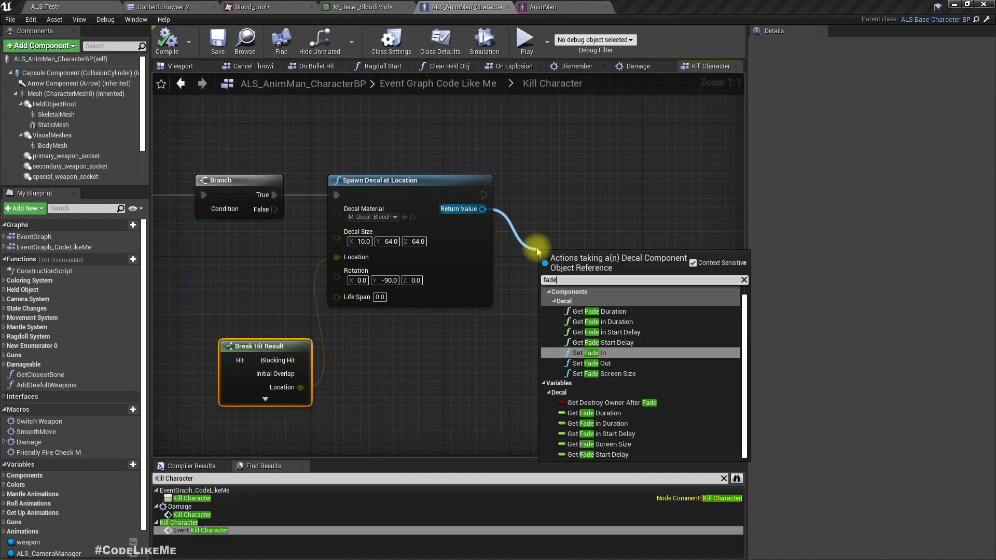
click(599, 356)
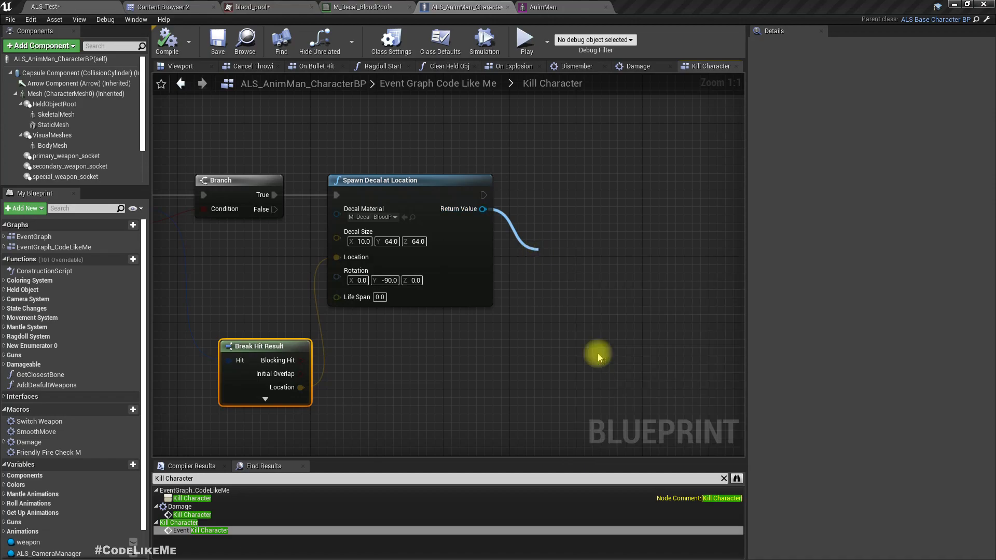
drag(568, 261, 618, 237)
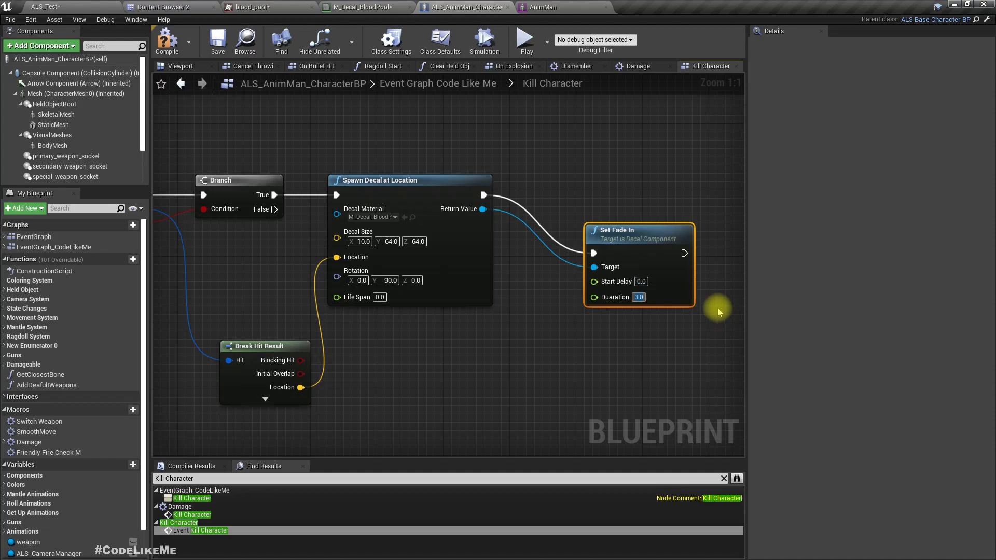
key(Return)
Play-test the level by killing the red characters, check how the blood pools fade in beneath them, and stop playing.
click(73, 5)
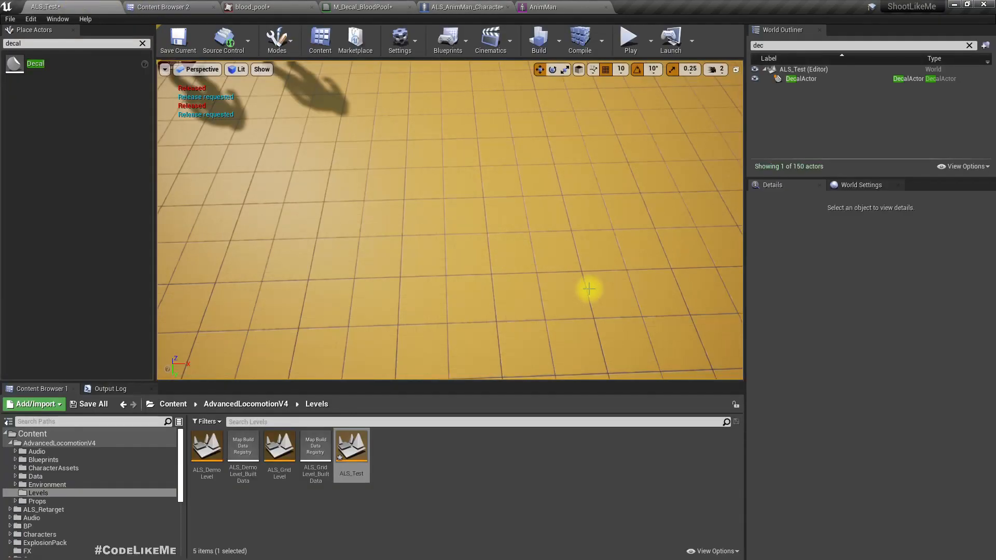
key(F11)
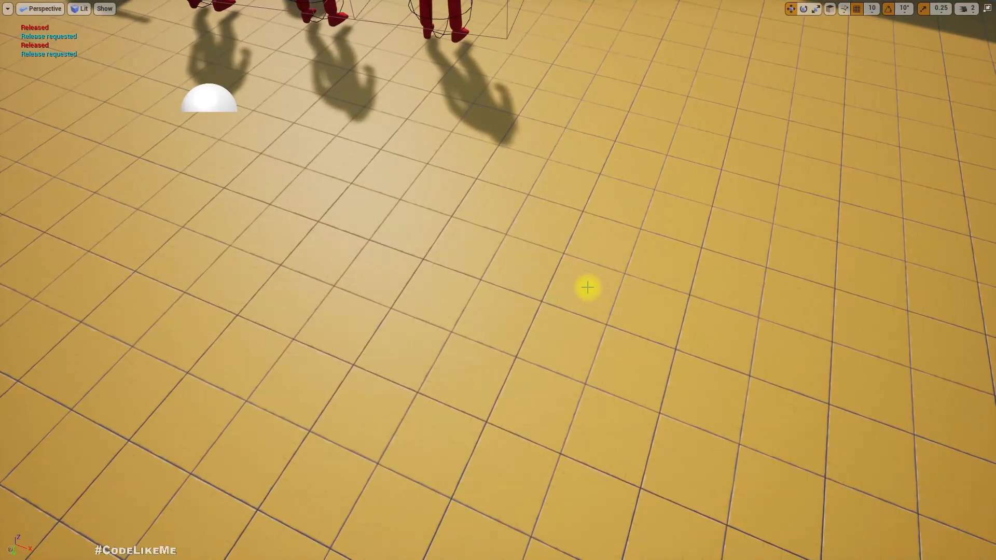
key(alt+p)
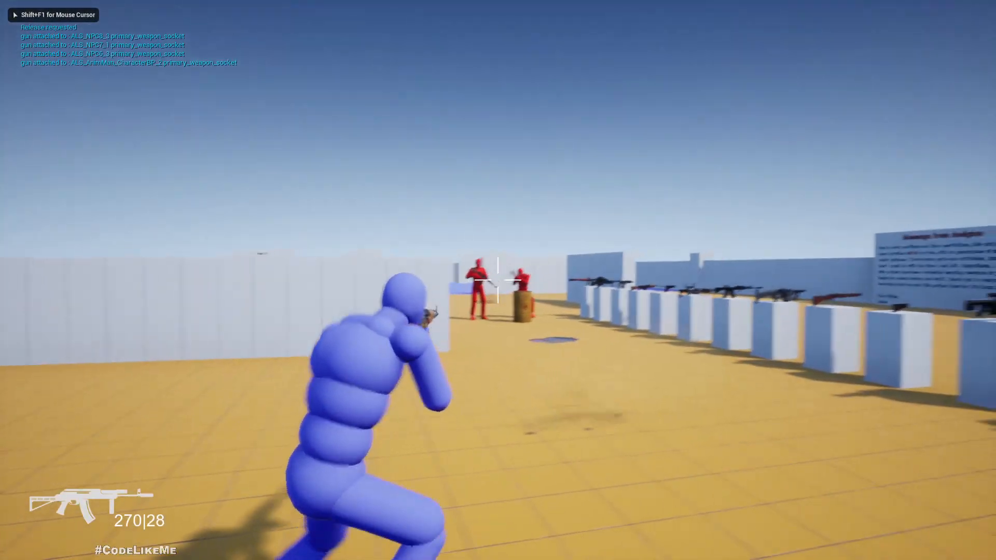
click(498, 280)
key(w)
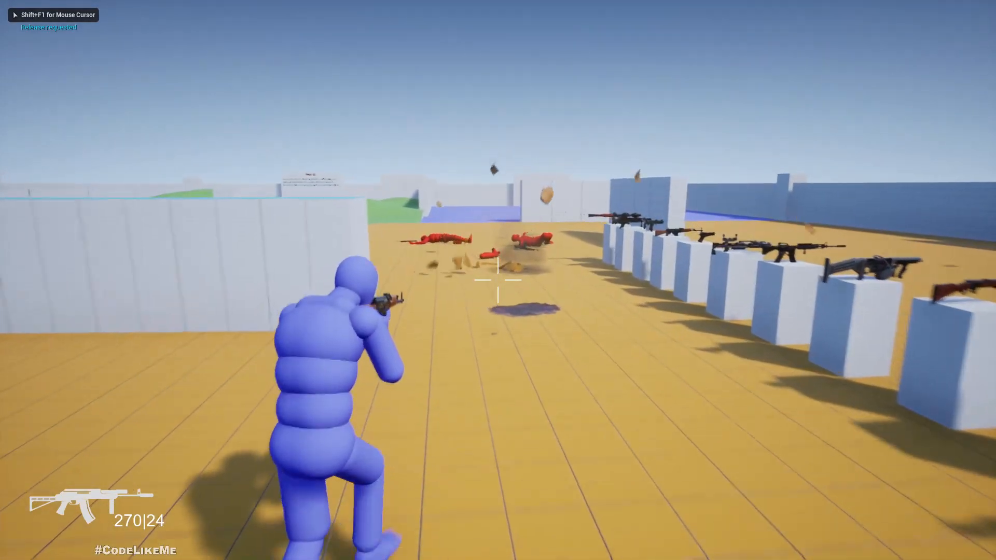
key(w)
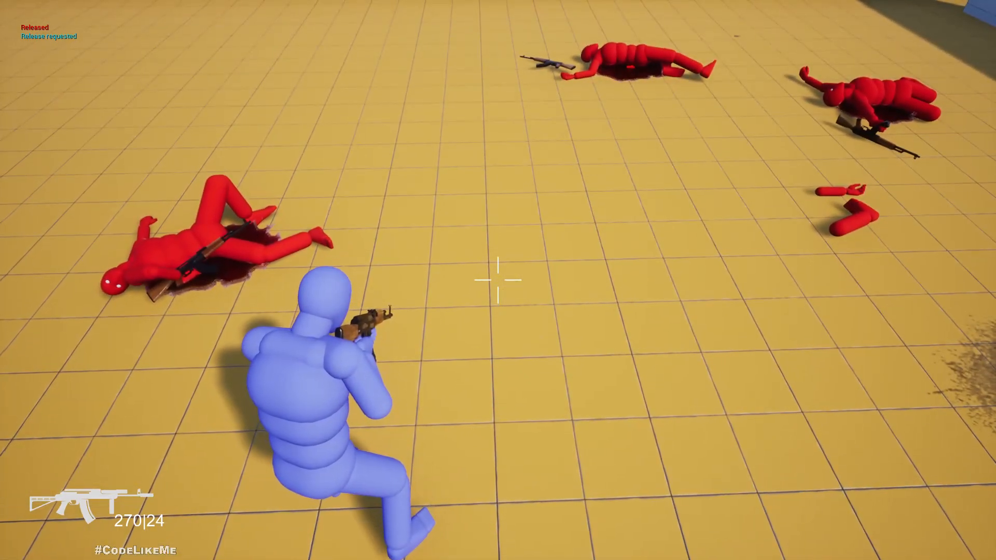
key(Escape)
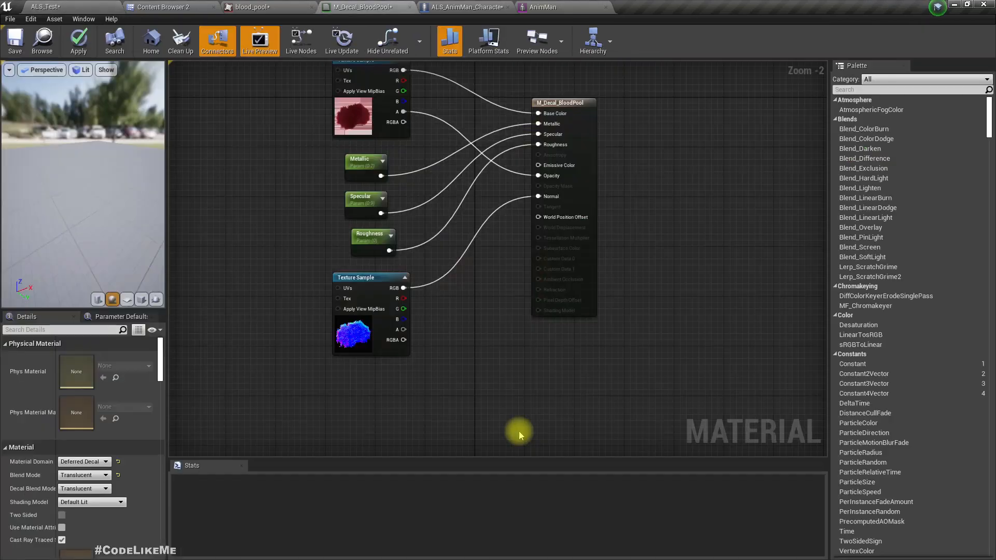
Reposition the result node in the M_Decal_BloodPool material so Base Color lines up with the top Texture Sample's RGB output.
right_drag(505, 331, 509, 414)
scroll(498, 347, up, 1)
drag(598, 171, 642, 120)
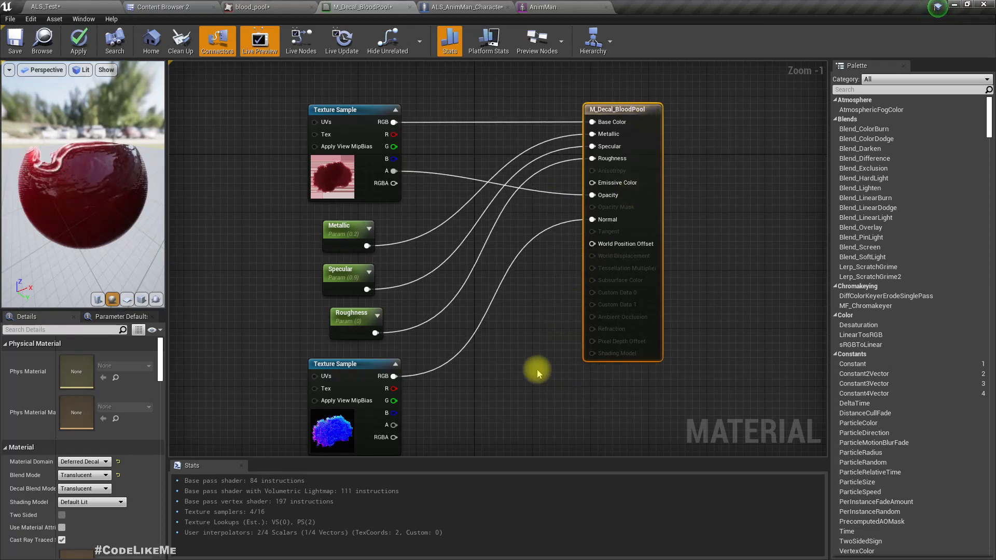
Add a Multiply node fed by the top Texture Sample's A output and connect its result to Opacity in M_Decal_BloodPool.
right_drag(537, 370, 548, 273)
right_click(469, 395)
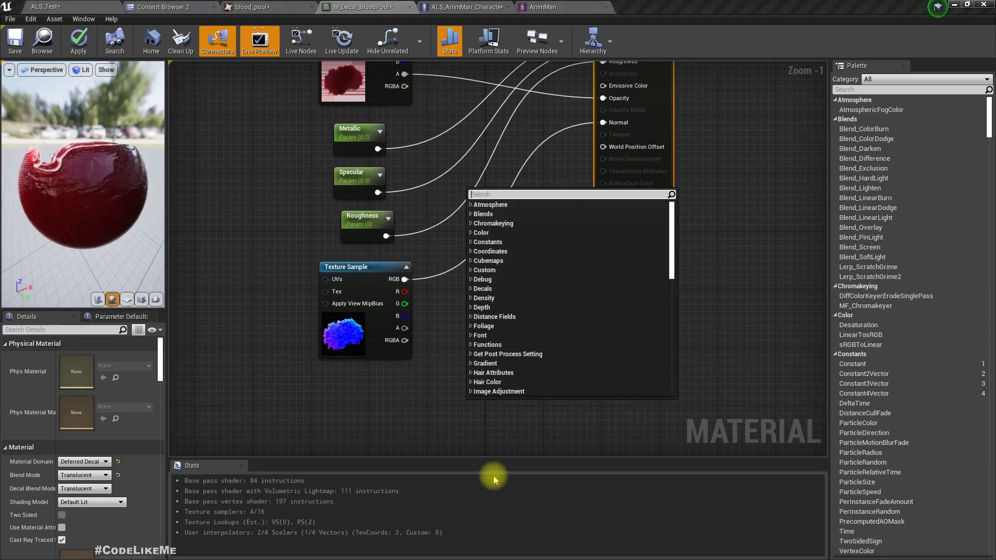
right_drag(397, 402, 418, 458)
drag(424, 132, 522, 371)
text(*)
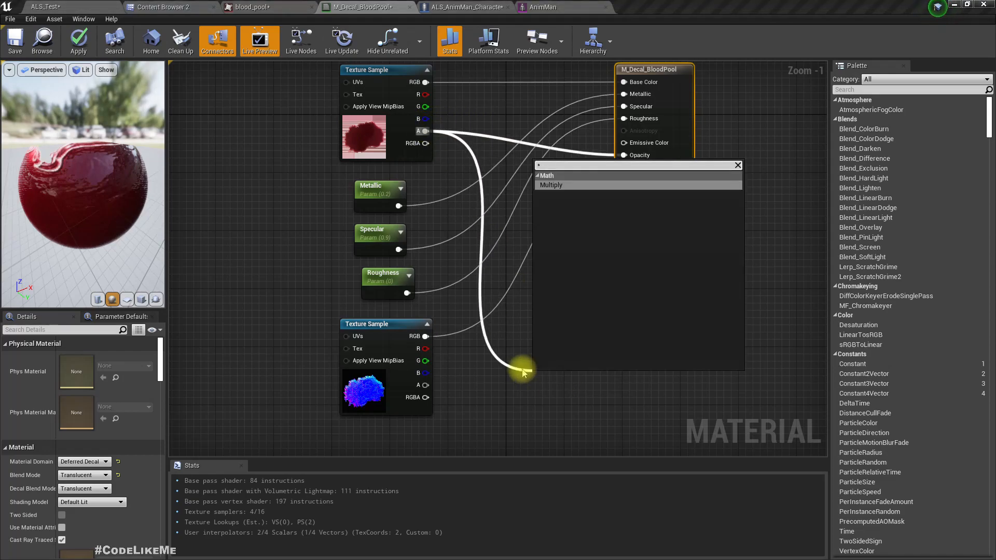
key(Return)
drag(577, 389, 631, 157)
Add a Decal Lifetime Opacity node, connect it to the Multiply node's B input, and apply the material changes.
right_drag(485, 414, 513, 310)
right_click(428, 385)
text(decal)
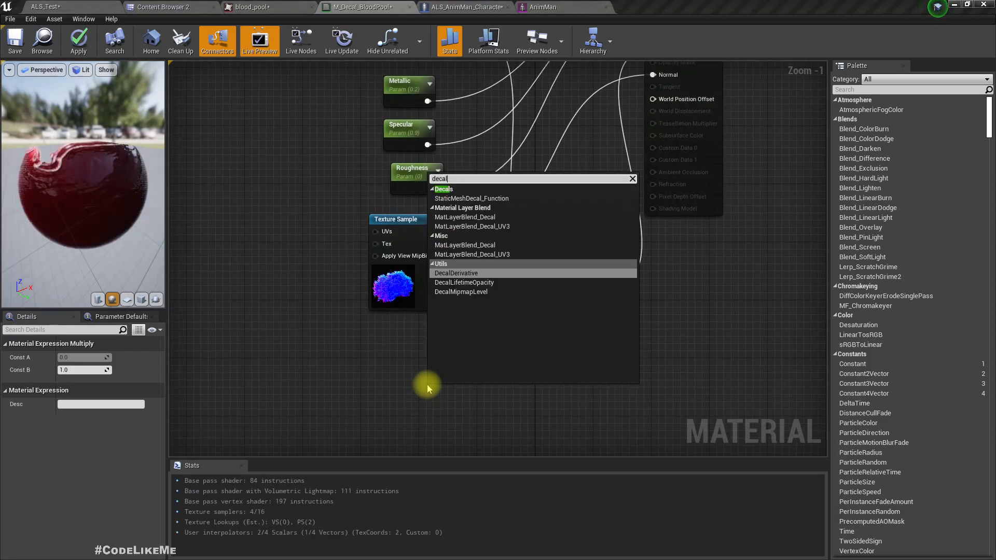
key(Down)
key(Return)
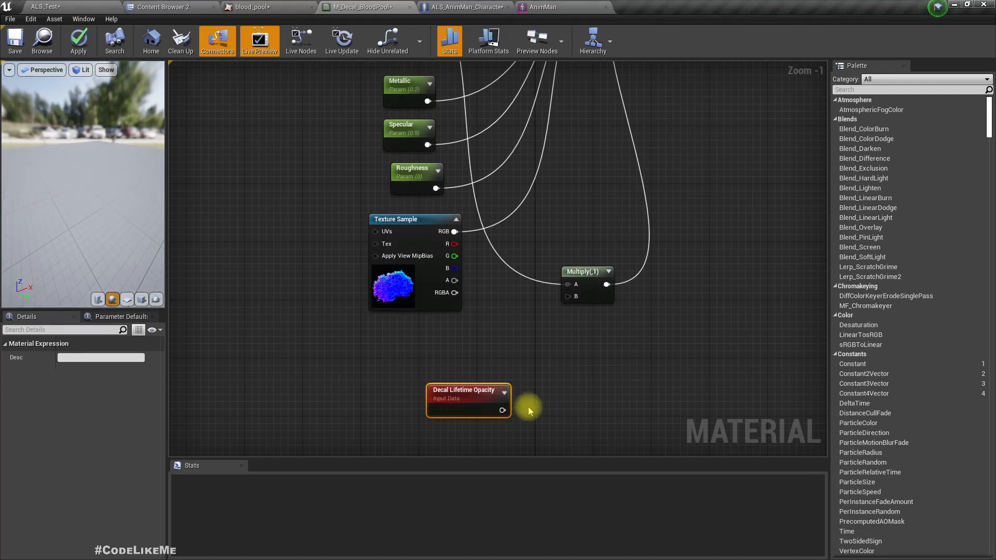
drag(500, 412, 568, 296)
scroll(587, 371, down, 2)
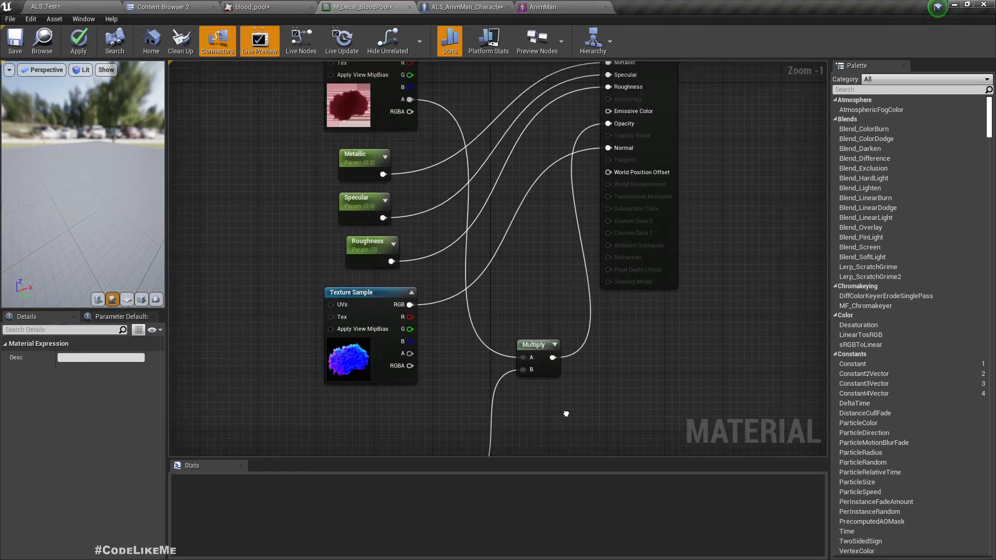
right_drag(555, 426, 545, 361)
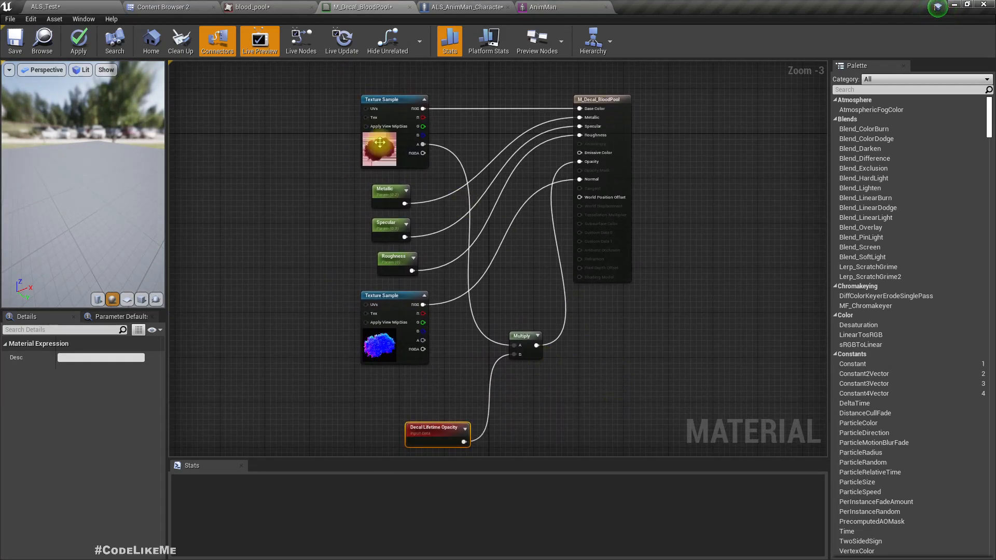
click(79, 41)
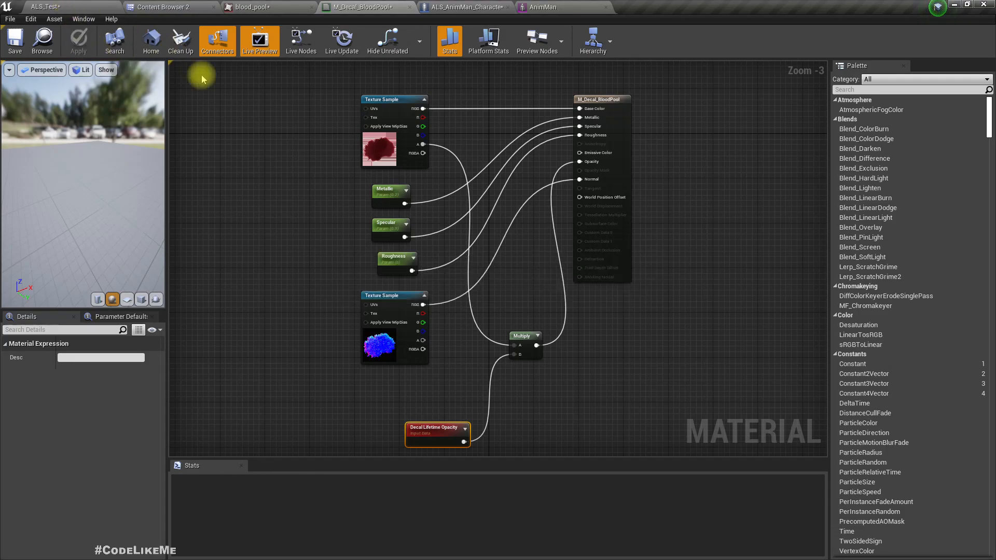
Set the Set Fade In node's start delay and duration both to 2.0 in the Kill Character graph and compile the blueprint.
click(456, 7)
right_drag(474, 274, 499, 277)
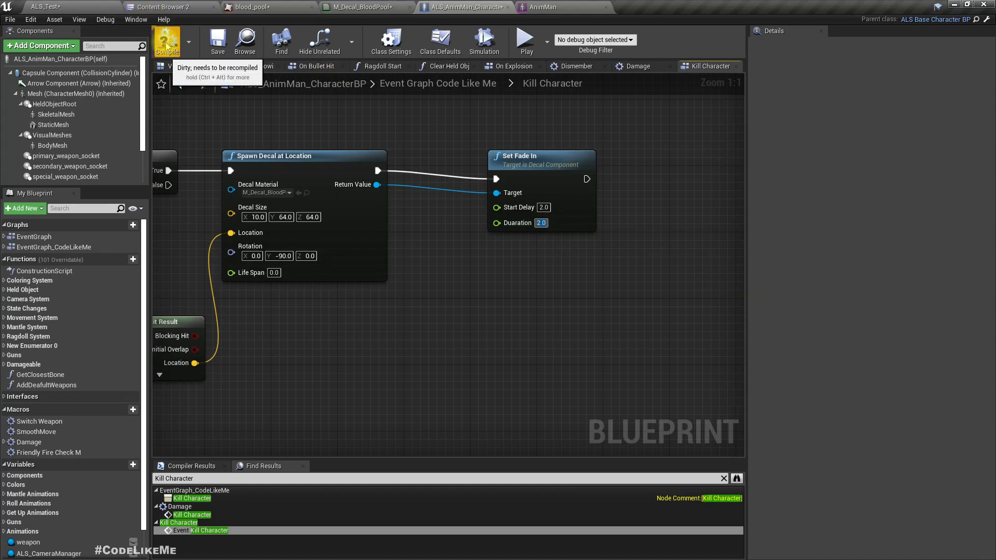
Play-test the level in ALS_Test and kill the group of red characters with the rifle and the exploding barrel.
click(73, 6)
key(alt+p)
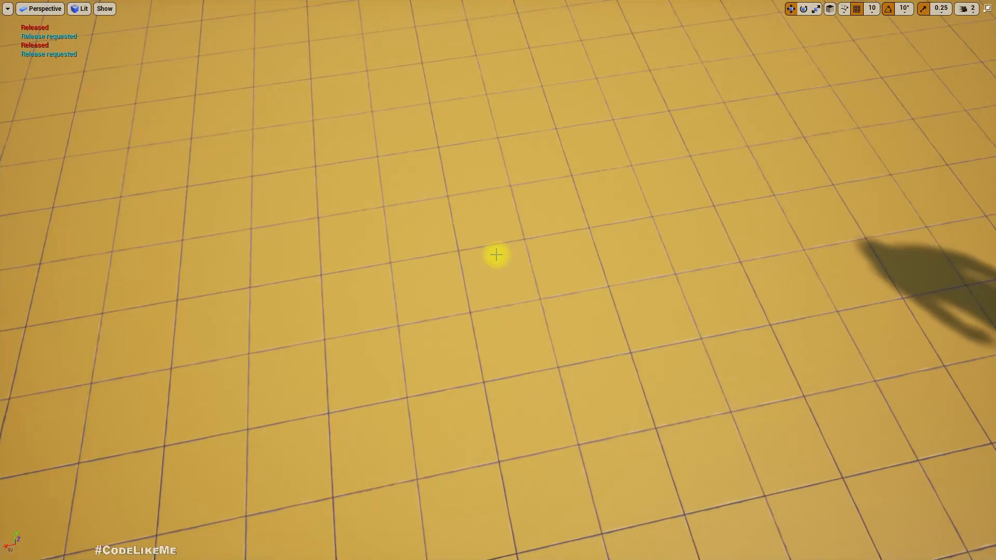
key(1)
key(w)
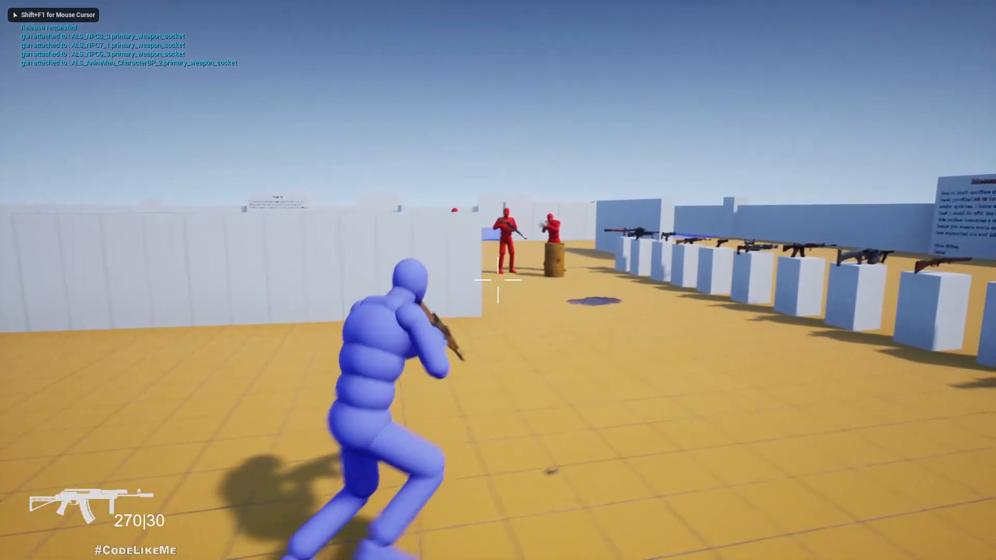
click(498, 280)
click(498, 280)
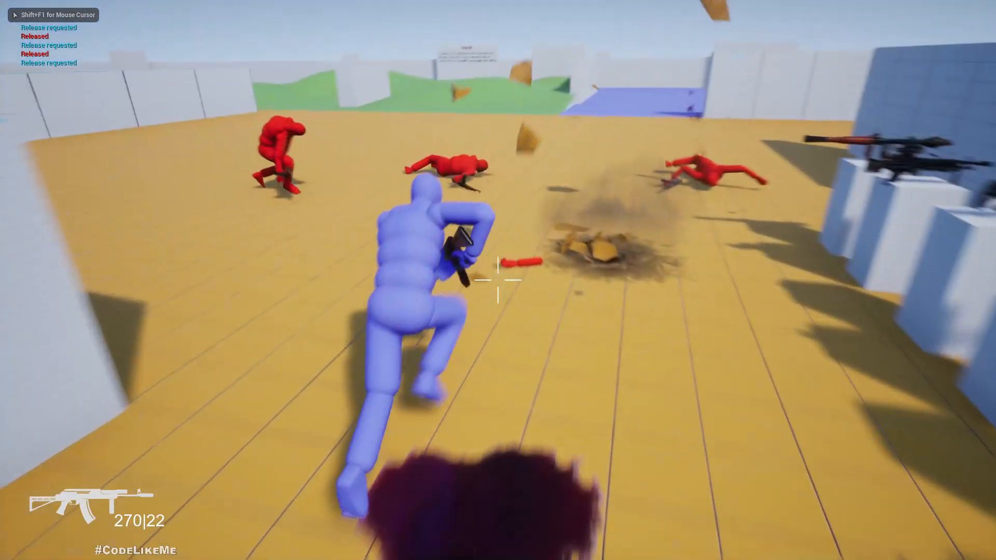
key(a)
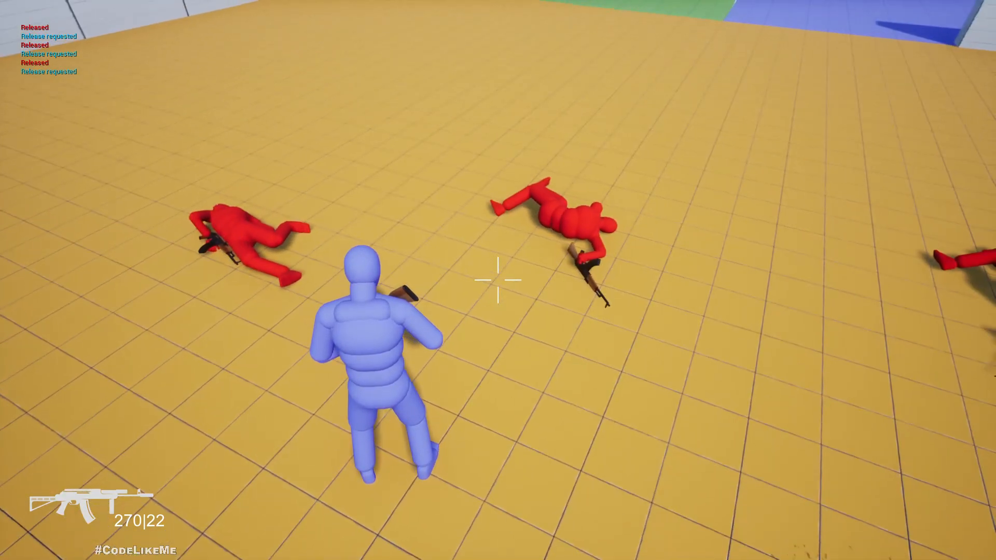
Walk around the dead characters to check how the blood pools fade in, then stop playing and leave the full-screen view.
right_click(498, 280)
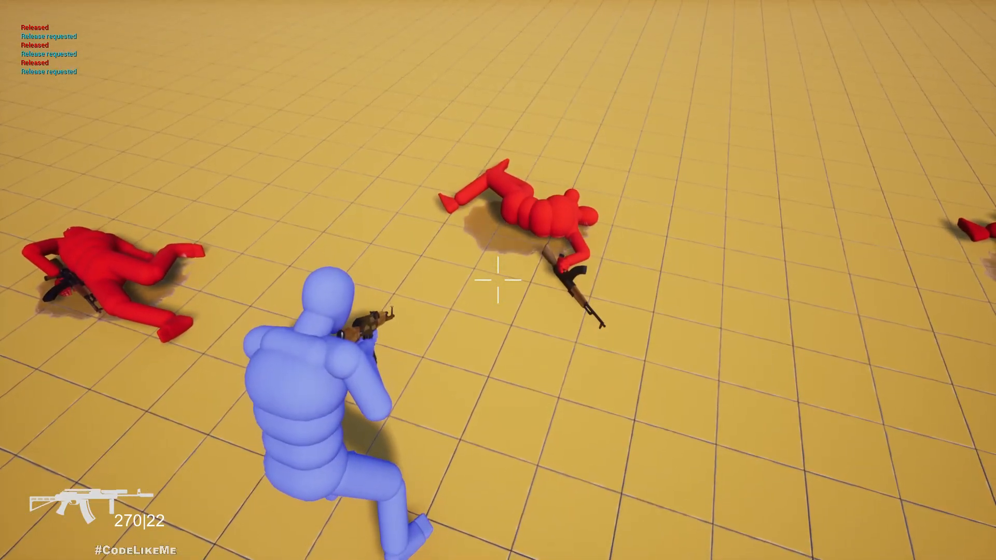
key(a)
key(s)
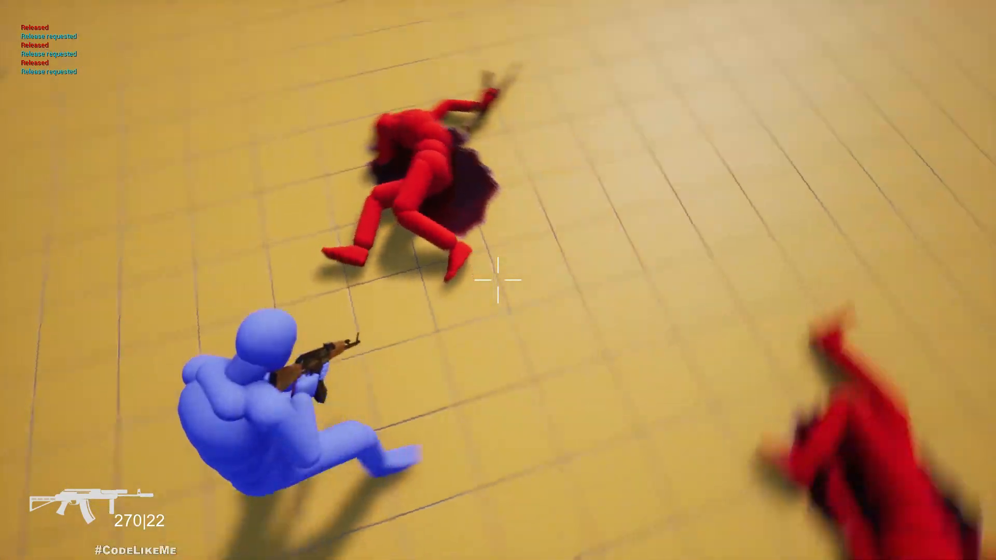
key(w)
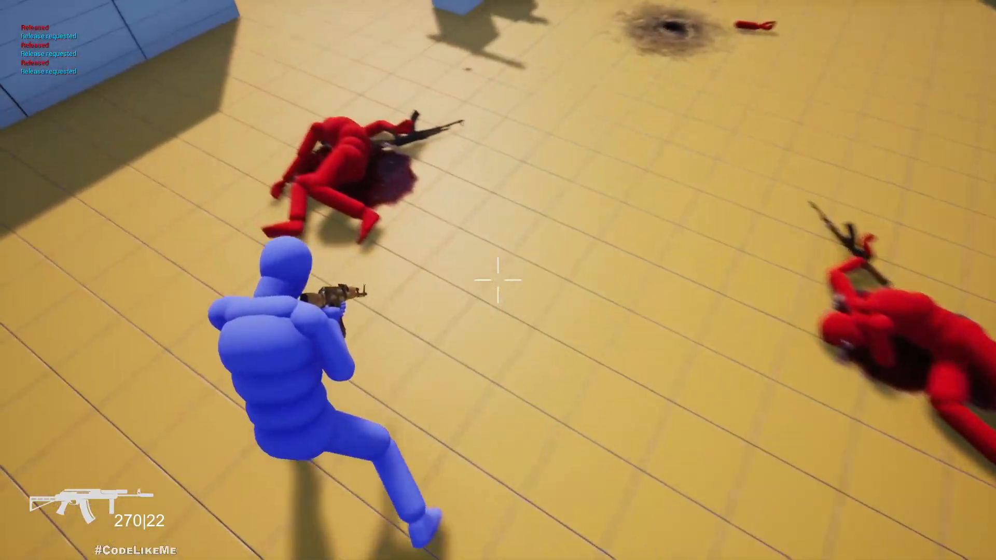
key(w)
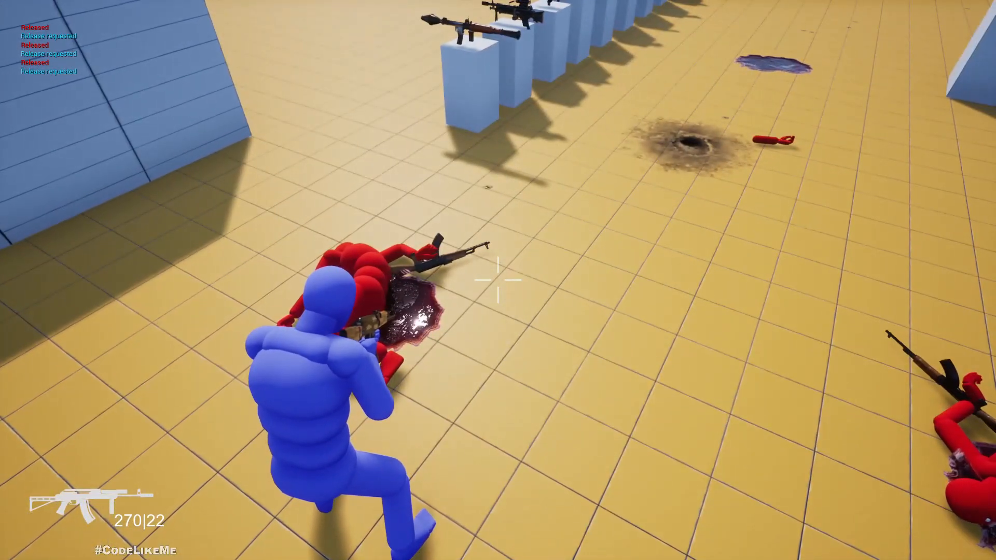
key(a)
key(Escape)
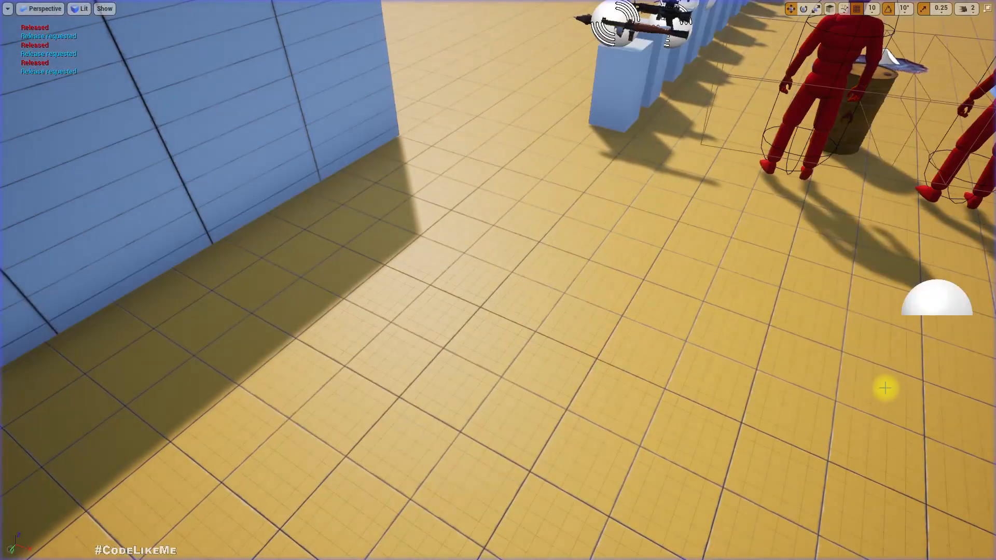
key(F11)
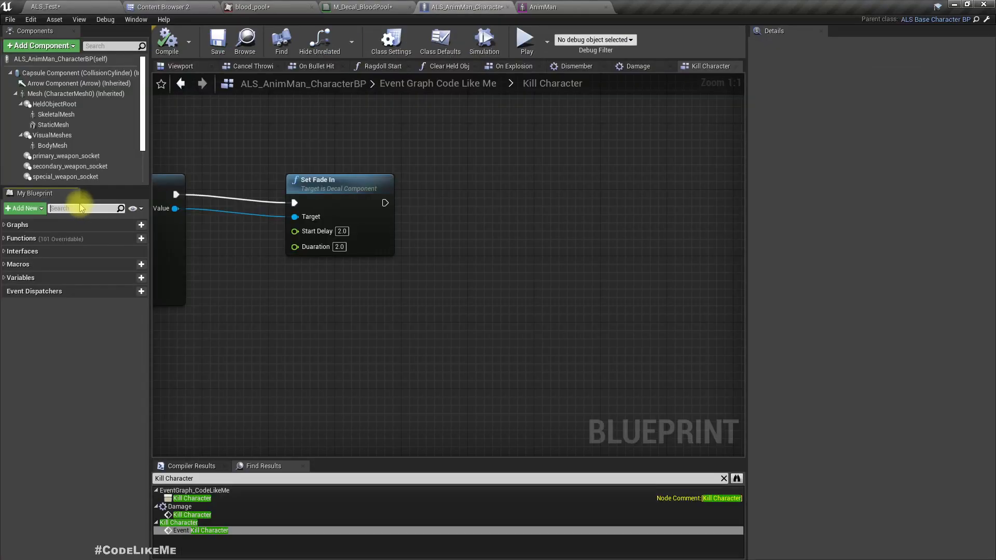
Reposition the Set Fade In node so its execution input lines up with Spawn Decal at Location's output.
right_drag(319, 344, 431, 383)
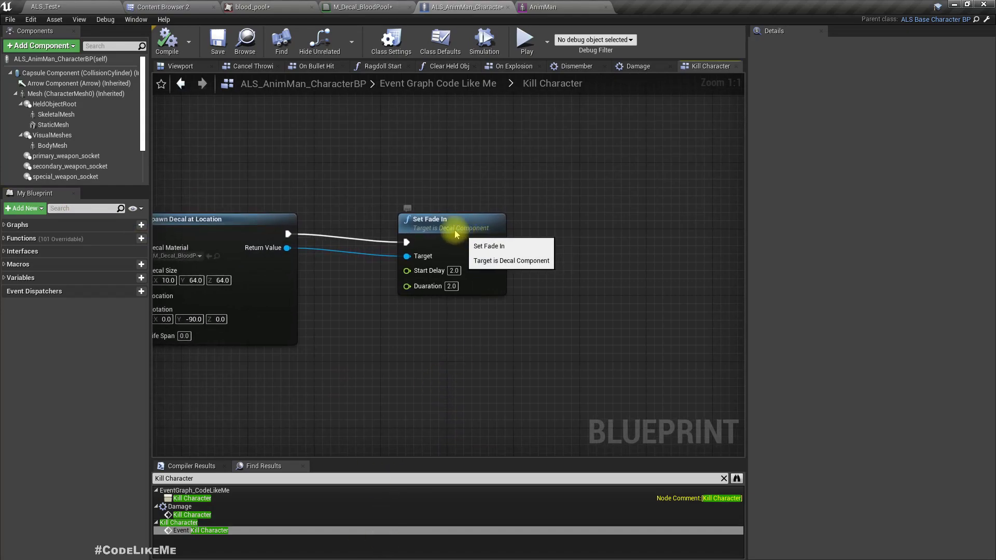
drag(460, 237, 428, 228)
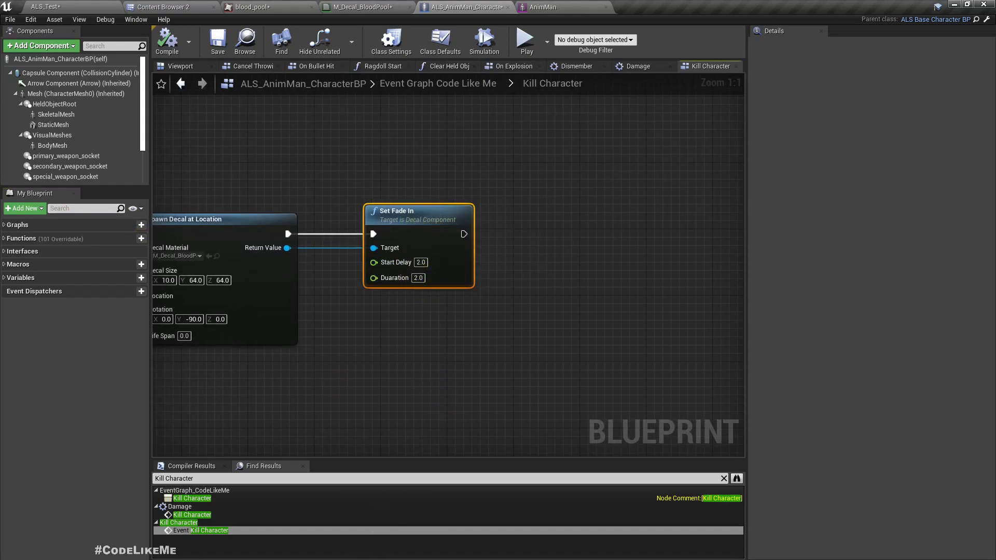
Add a timeline named DecalScale that plays after Set Fade In in the Kill Character graph.
right_drag(422, 318, 461, 319)
drag(502, 236, 524, 233)
text(time)
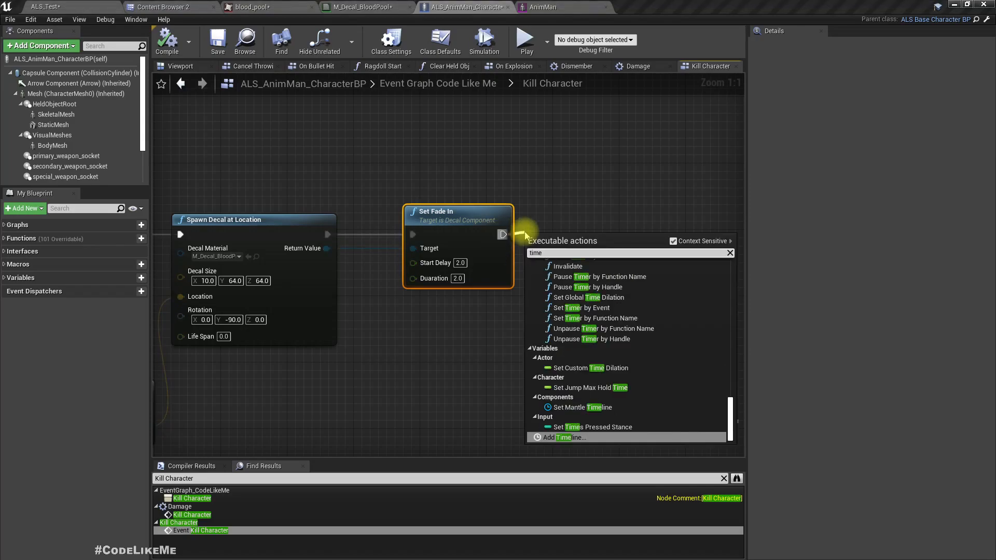
key(Return)
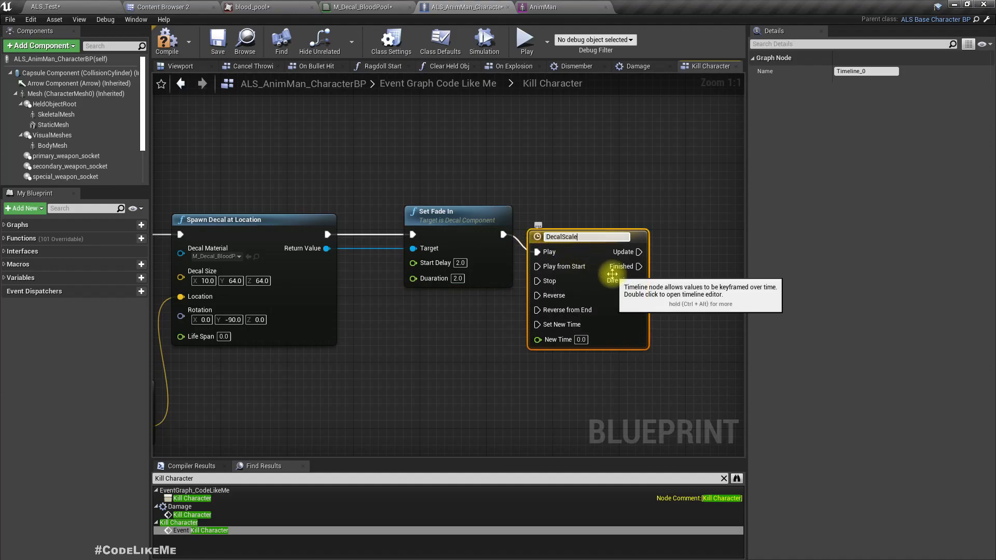
text(DecalScale)
key(Return)
Search the actions for Spawn Decal at Location's Return Value for a way to set the decal's scale or size.
drag(327, 248, 385, 333)
text(aset s)
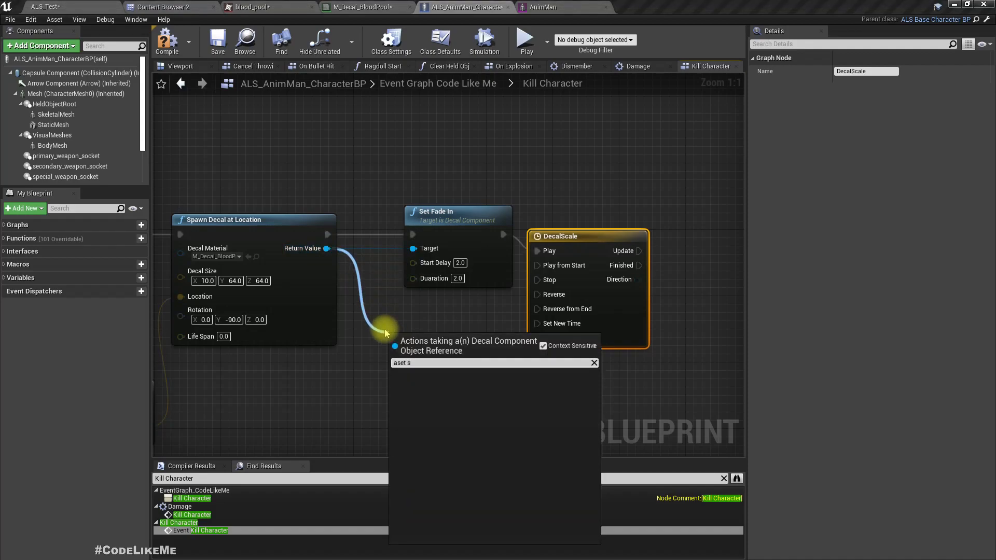
text(set sca)
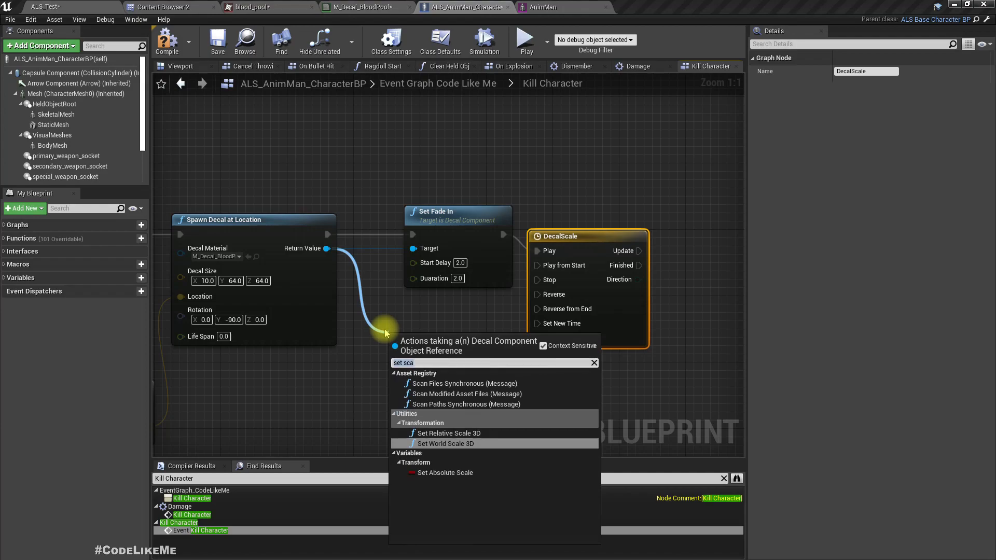
text(decal)
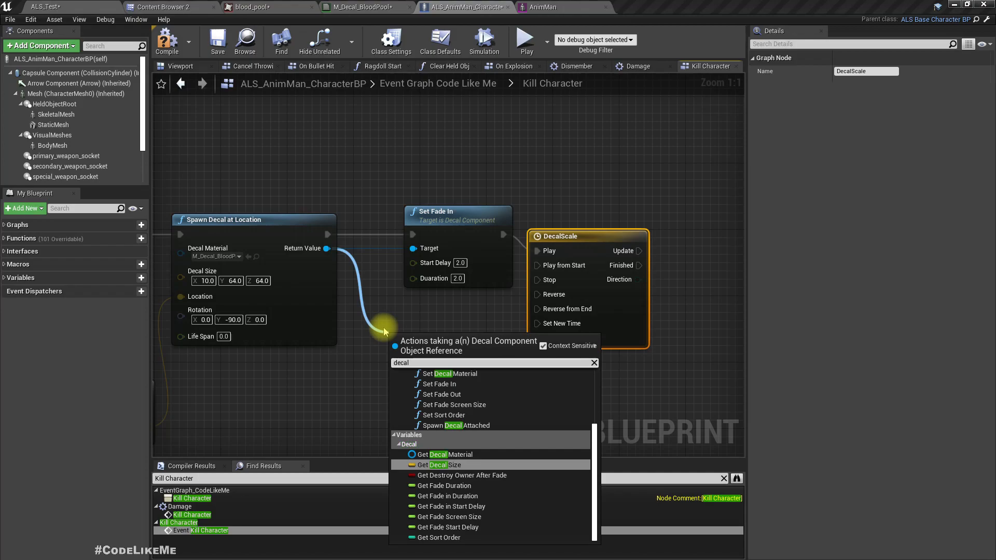
text( si)
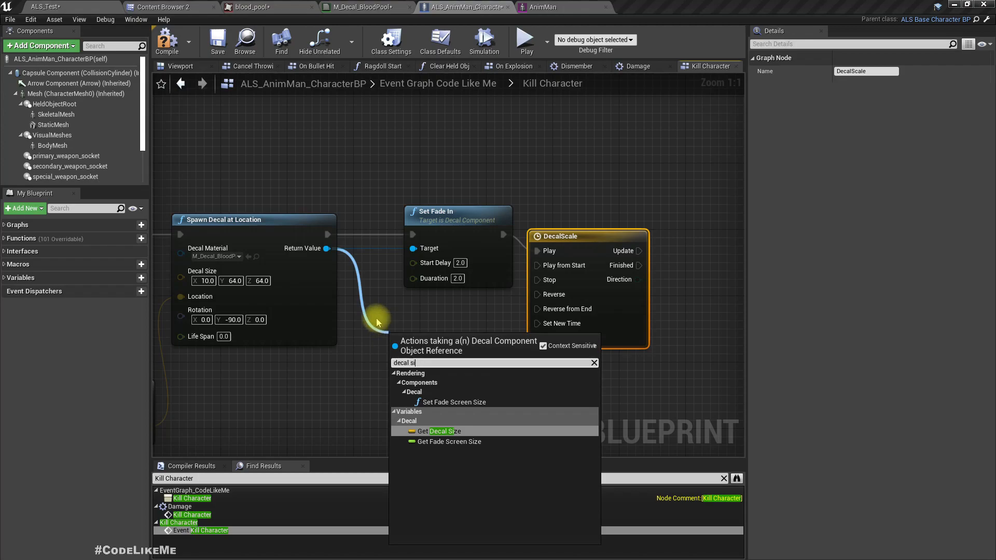
Search the actions for Spawn Decal at Location's Return Value for scale functions.
key(BackSpace)
key(BackSpace)
key(BackSpace)
key(BackSpace)
key(BackSpace)
key(BackSpace)
key(BackSpace)
key(BackSpace)
text(sca)
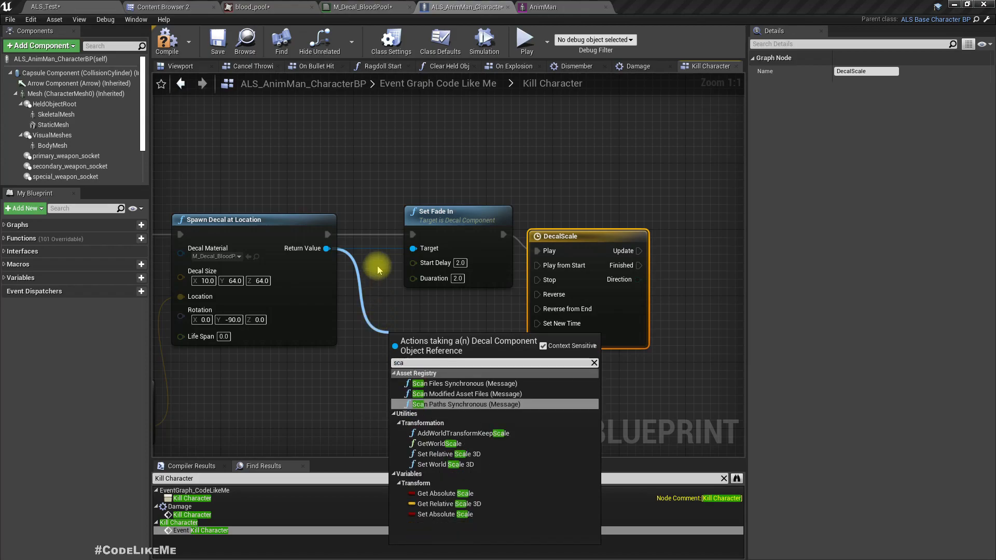
Open the DecalScale timeline and add a float track named Scale.
right_drag(626, 221, 511, 231)
double_click(495, 315)
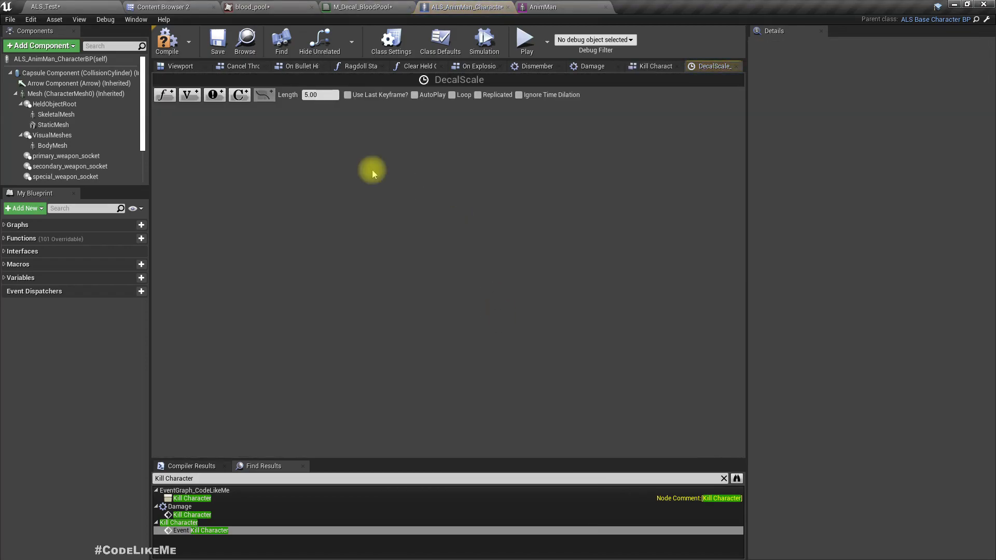
click(165, 94)
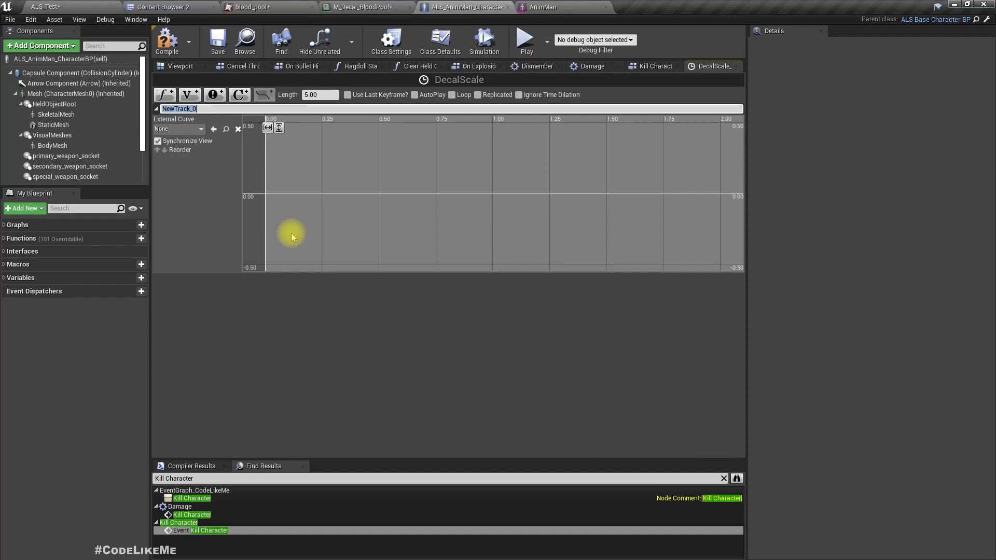
text(Sca)
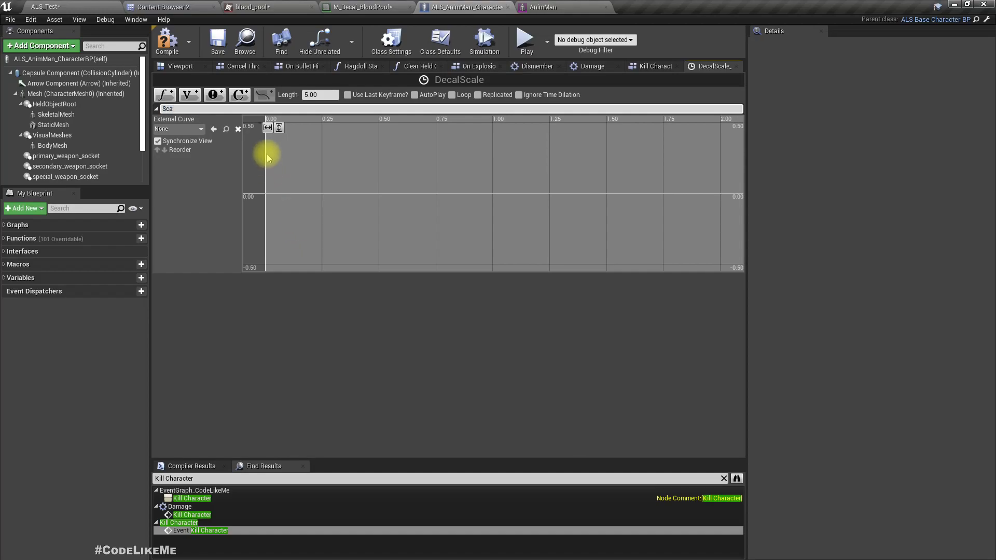
text(le)
key(Return)
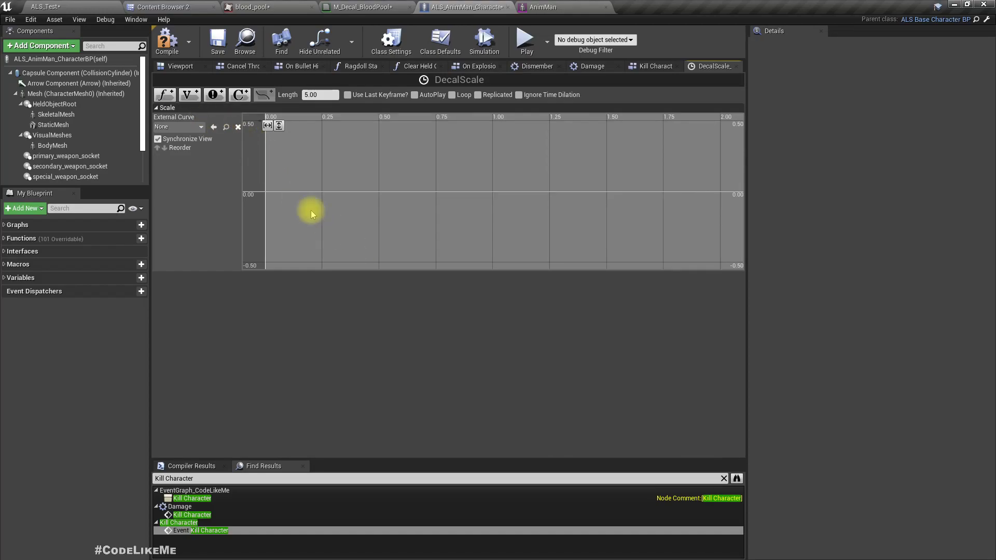
Add two keys to the Scale curve: about time 0, value -0.52, and about time 2, value 0.51.
right_click(291, 230)
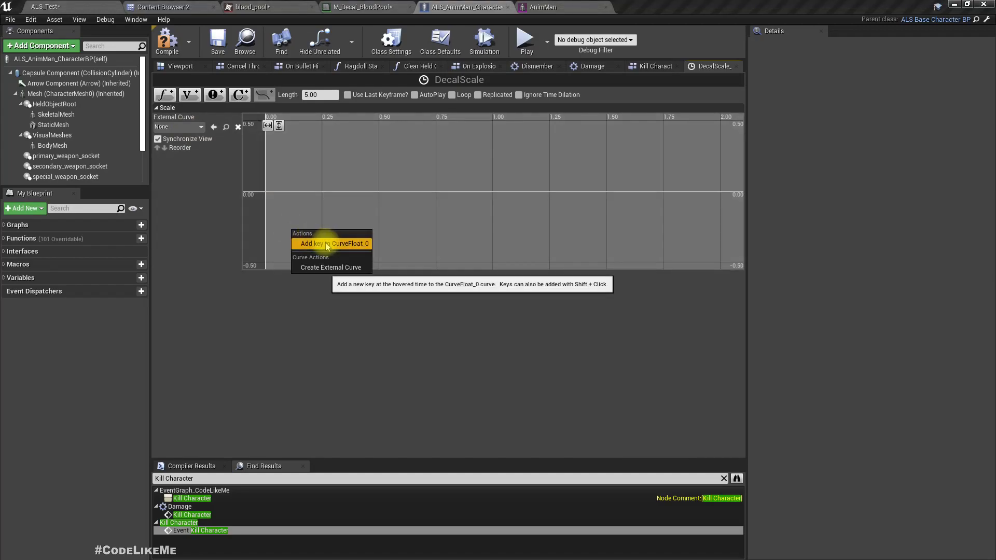
click(322, 243)
drag(291, 229, 264, 266)
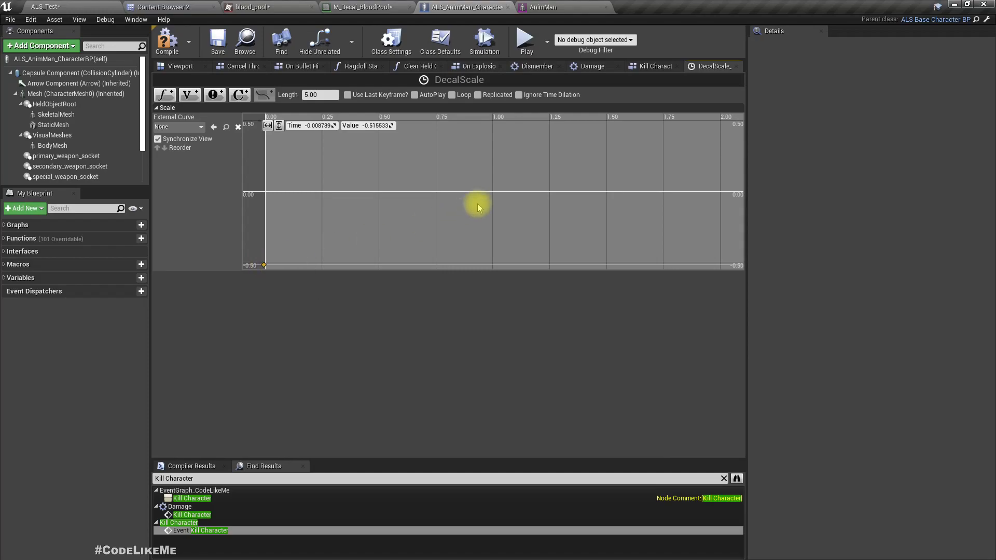
right_click(718, 119)
click(732, 130)
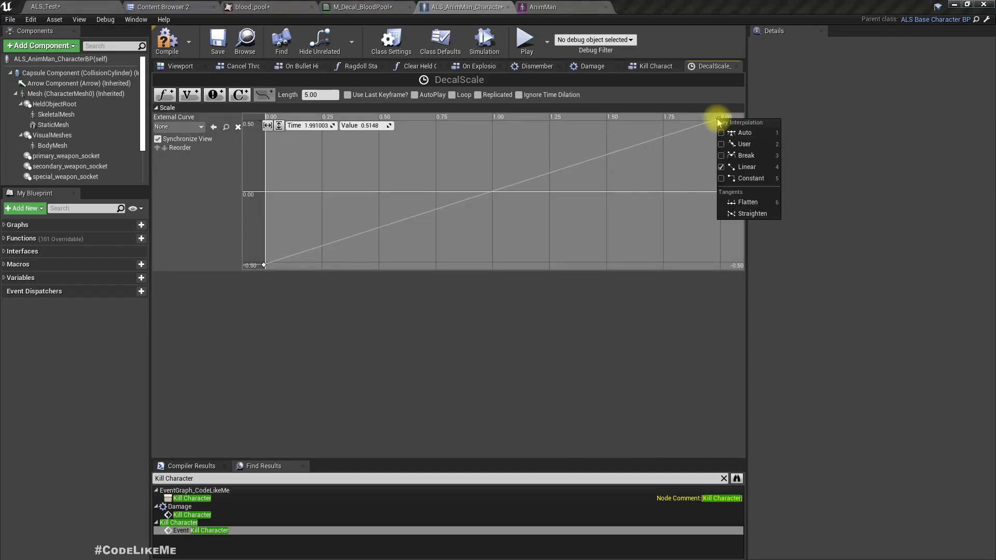
right_click(717, 120)
click(706, 126)
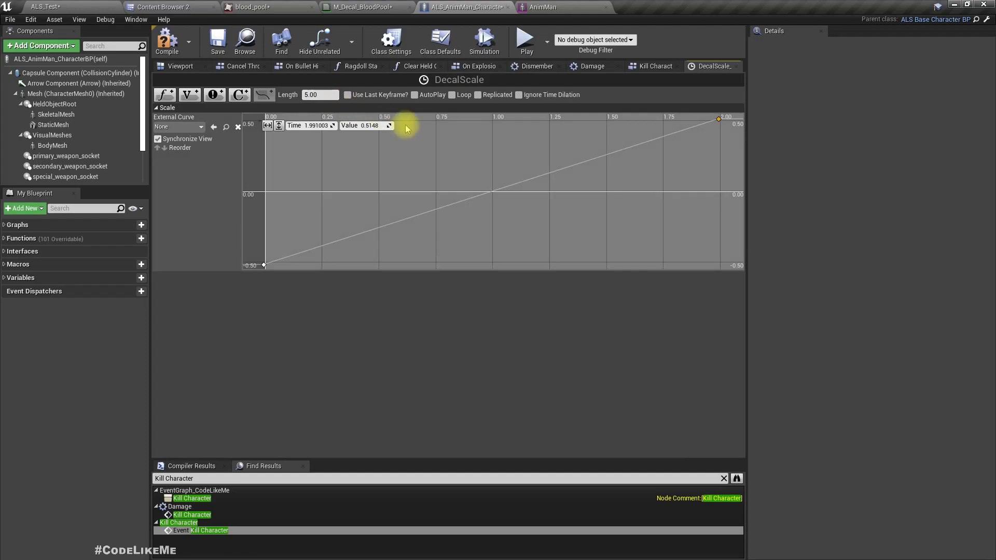
Set the Scale curve's last key to time 2.0 and value 1.0.
scroll(589, 209, down, 3)
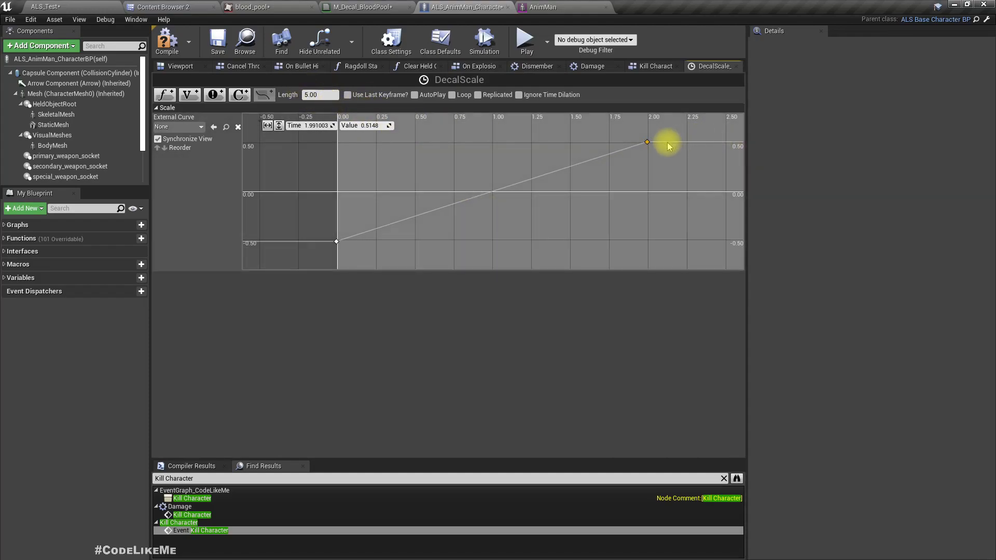
right_click(647, 146)
click(647, 142)
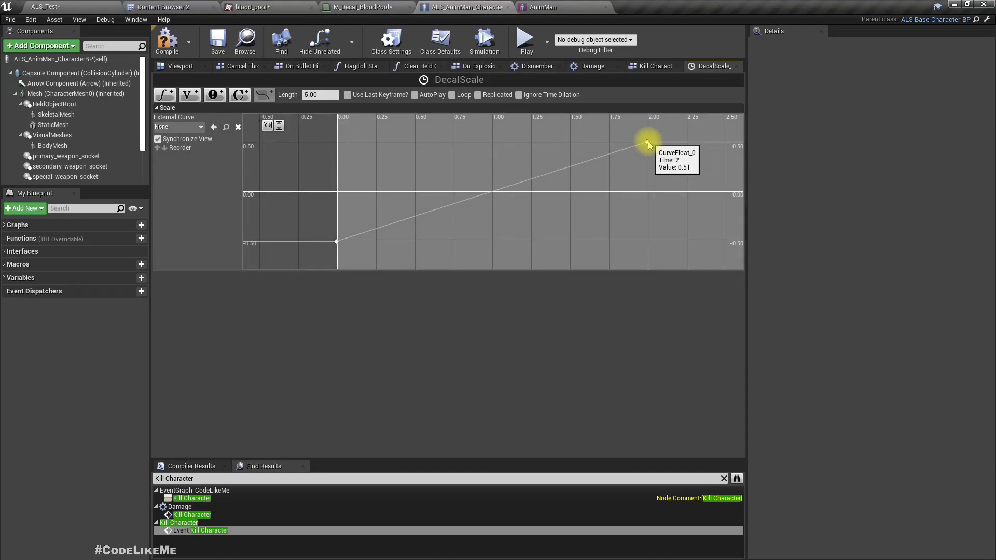
click(317, 125)
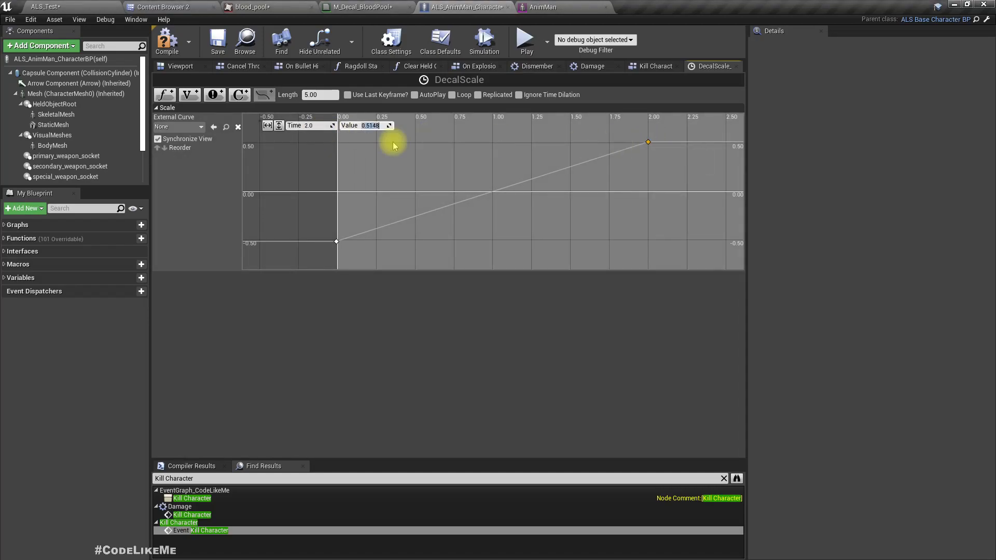
text(1.0)
key(Return)
key(f)
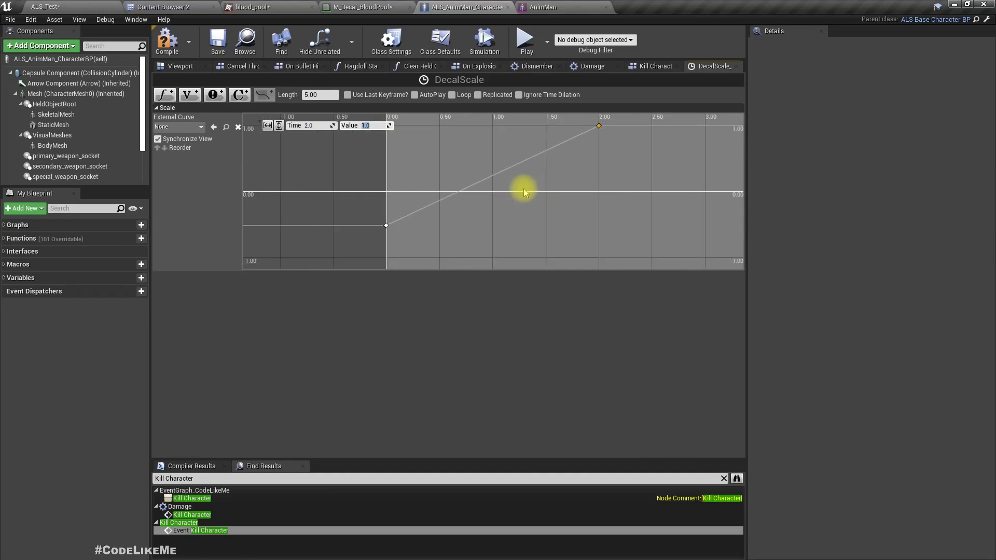
Set both Scale curve keys to Auto interpolation and tilt the first key's tangent slightly upward.
right_click(599, 127)
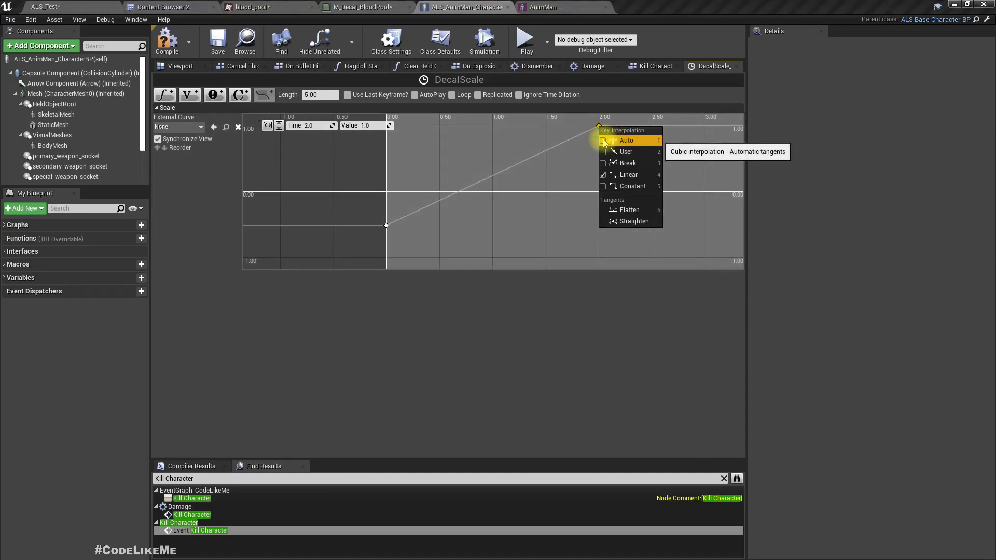
right_click(386, 227)
click(412, 238)
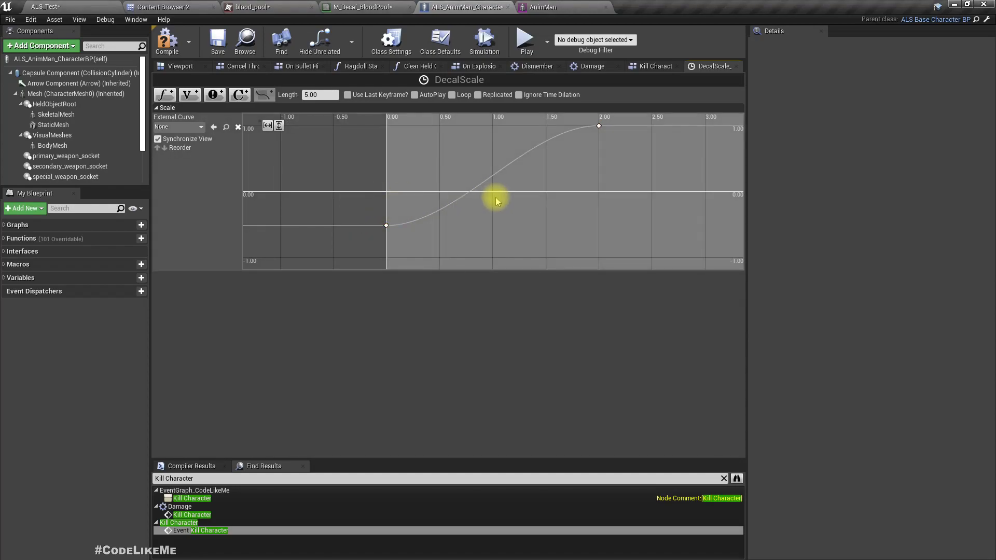
click(387, 225)
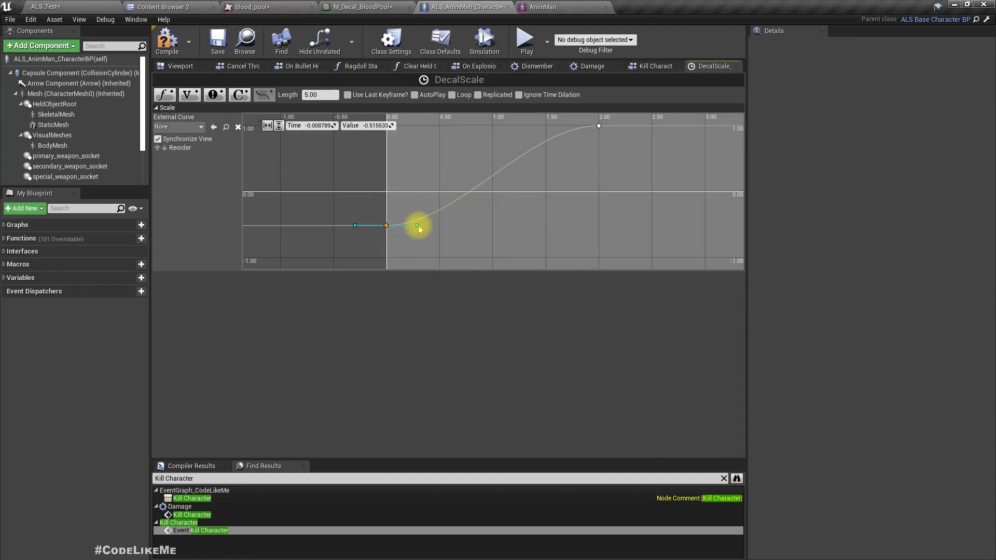
click(417, 226)
drag(440, 228, 420, 225)
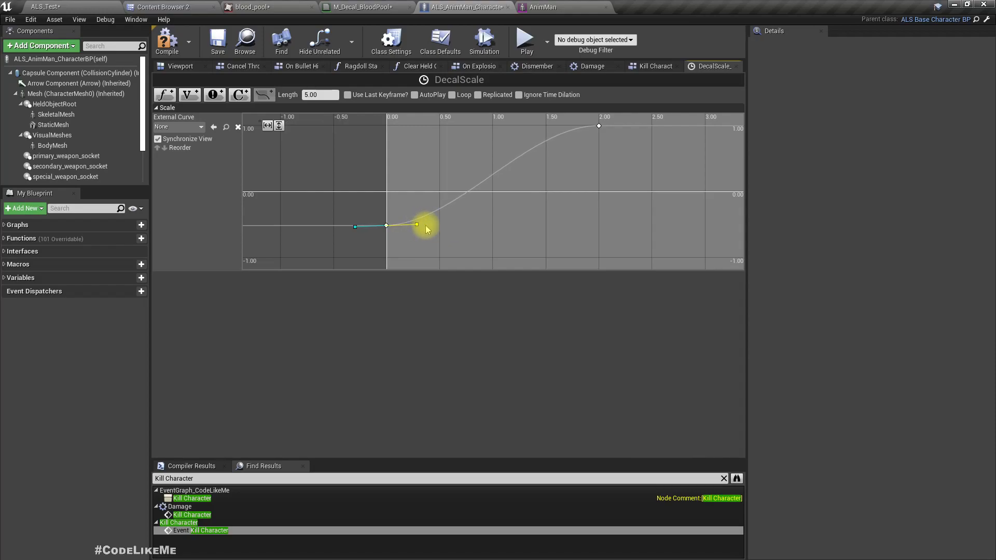
Add a middle key at about time 1.54, value 0.30, and move the last key to about time 2.36, value 1.0.
right_click(492, 179)
click(502, 185)
drag(459, 177, 550, 172)
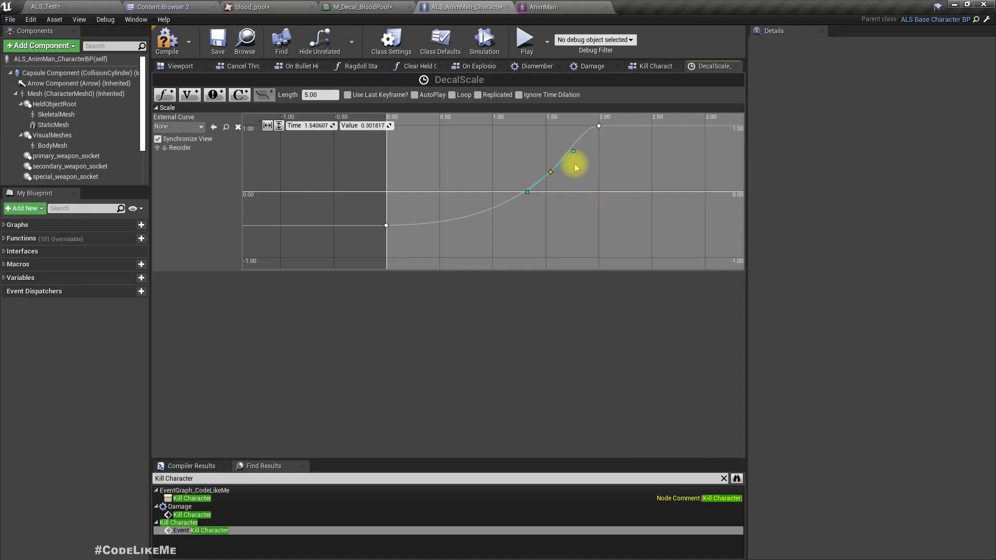
click(598, 127)
drag(600, 127, 639, 129)
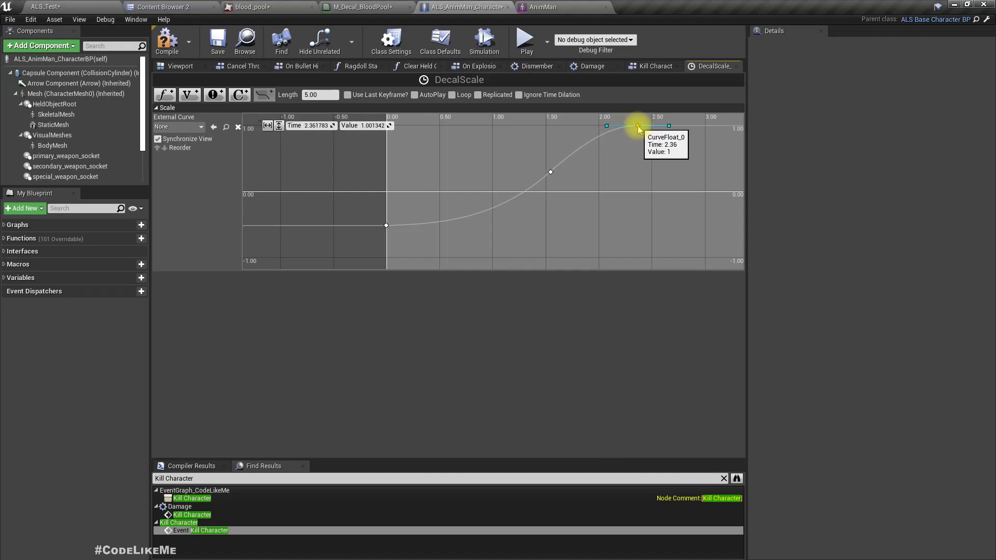
Compile the blueprint, and in the Kill Character graph move Set Fade In above and connect Spawn Decal at Location's execution directly to DecalScale's Play.
click(170, 41)
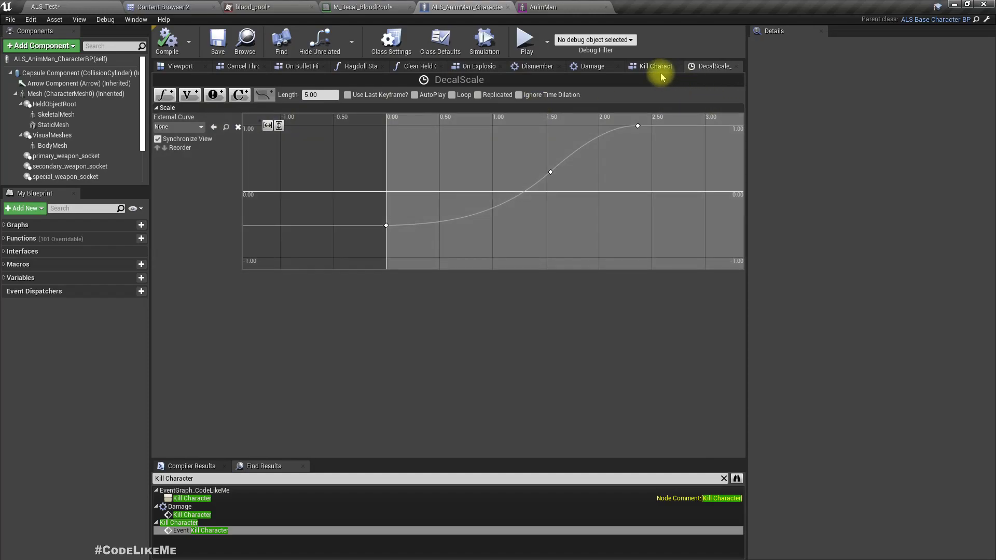
click(650, 66)
drag(490, 256, 516, 239)
right_drag(383, 331, 454, 401)
right_drag(995, 559, 330, 331)
scroll(338, 298, down, 1)
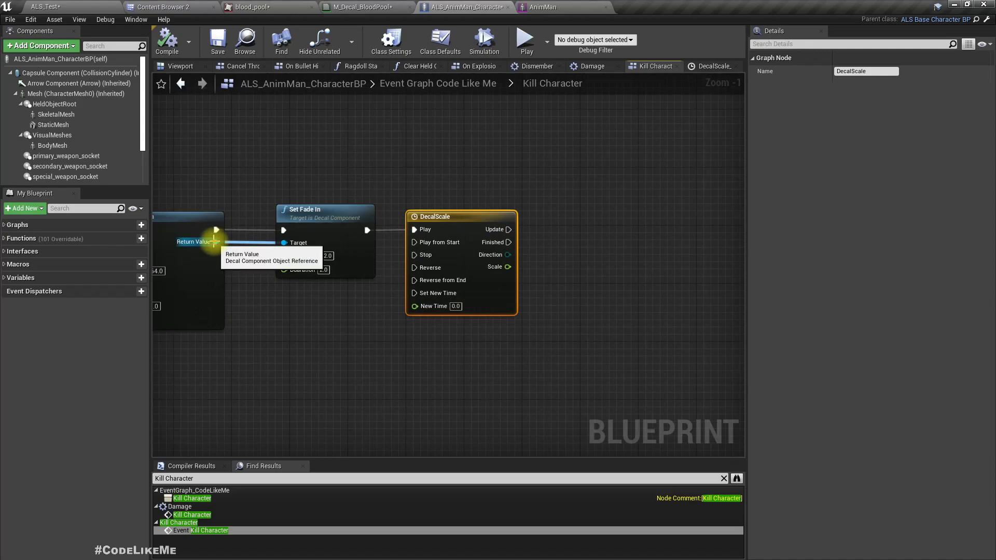
right_drag(274, 181, 411, 183)
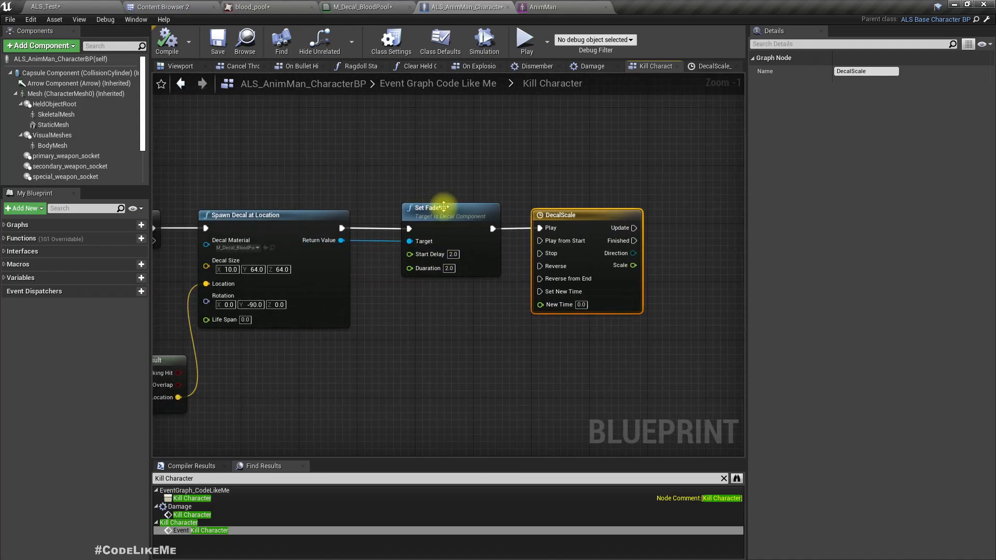
drag(440, 206, 440, 127)
drag(341, 228, 541, 227)
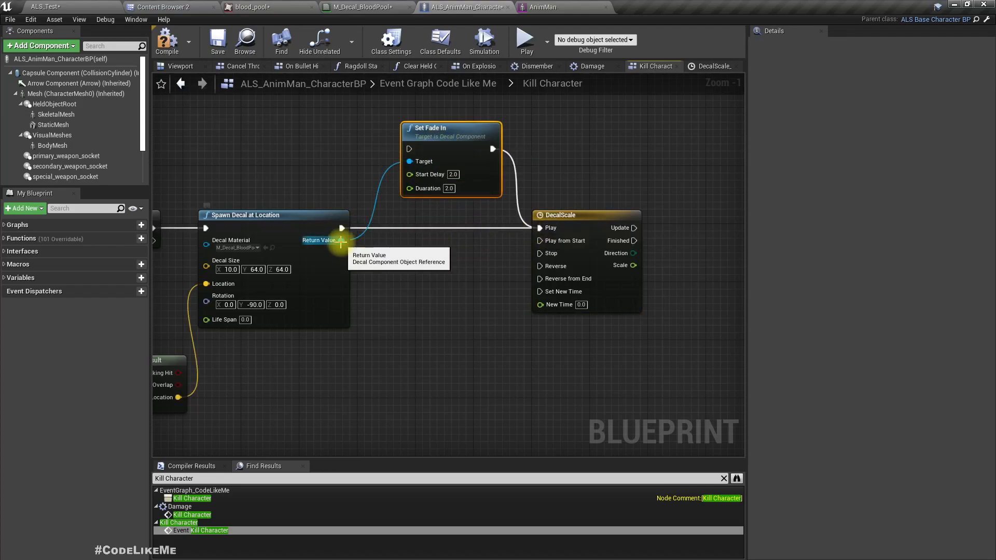
Promote Spawn Decal at Location's Return Value to a variable named BloodPool.
right_click(340, 241)
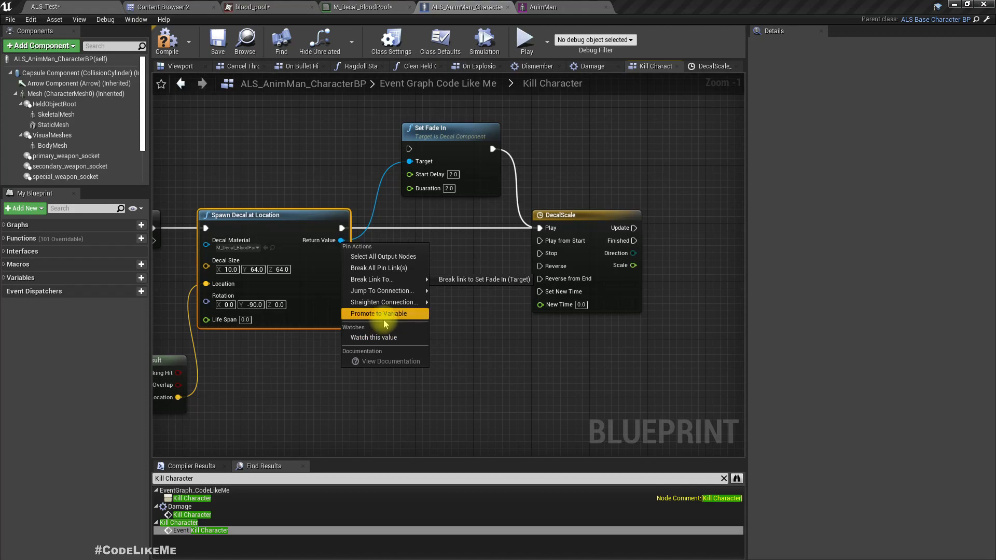
click(385, 315)
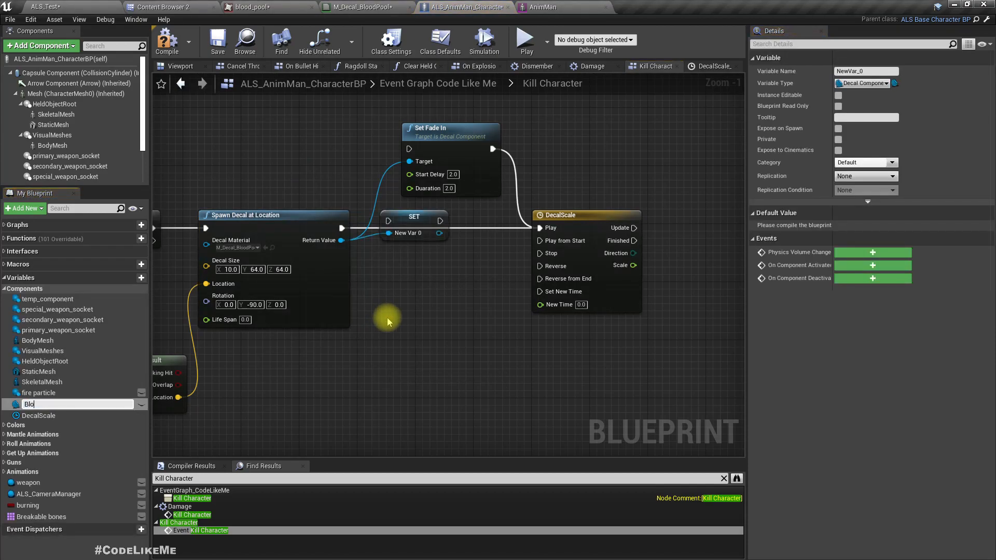
text(BloodPool)
key(Return)
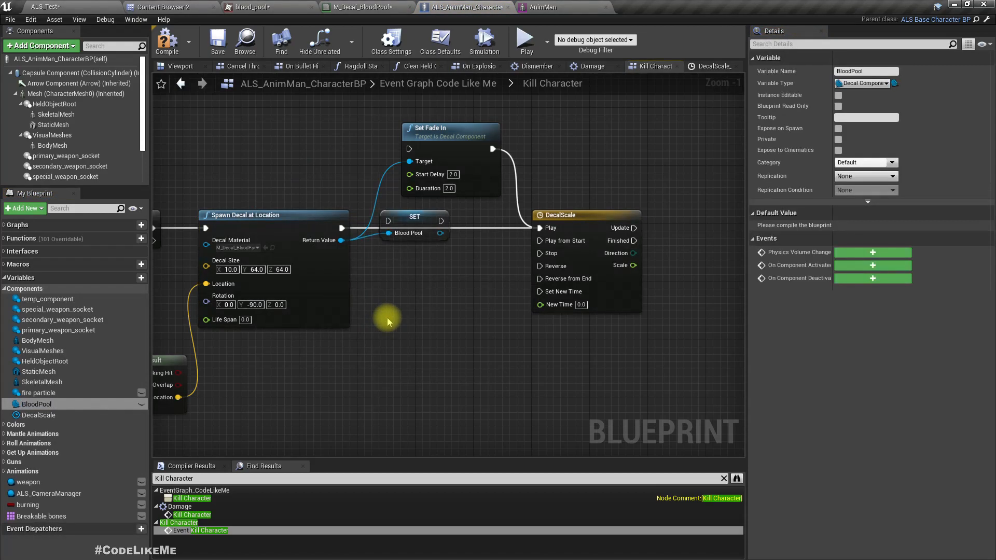
Wire the Blood Pool SET node into the execution flow between Spawn Decal at Location and DecalScale's Play.
drag(342, 229, 428, 237)
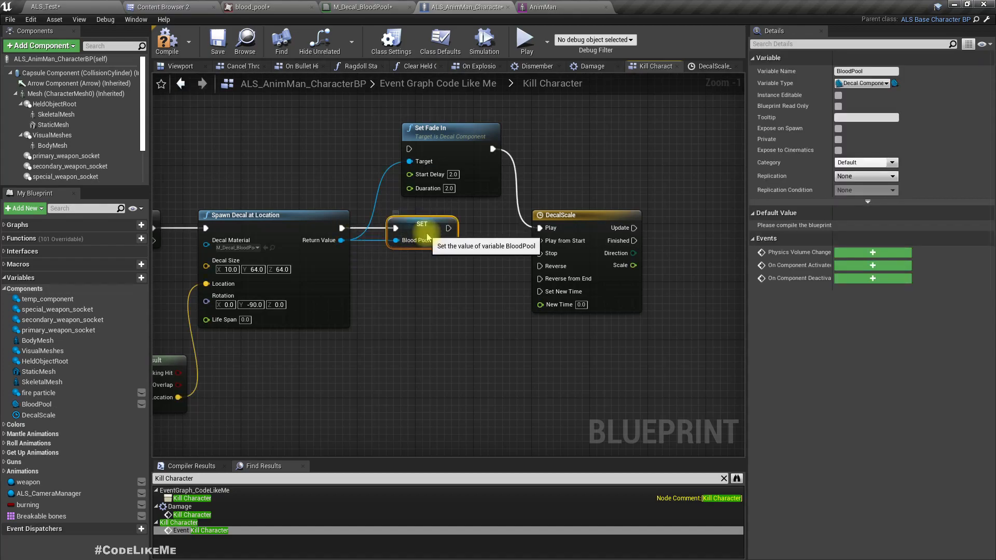
click(437, 136)
drag(449, 228, 551, 229)
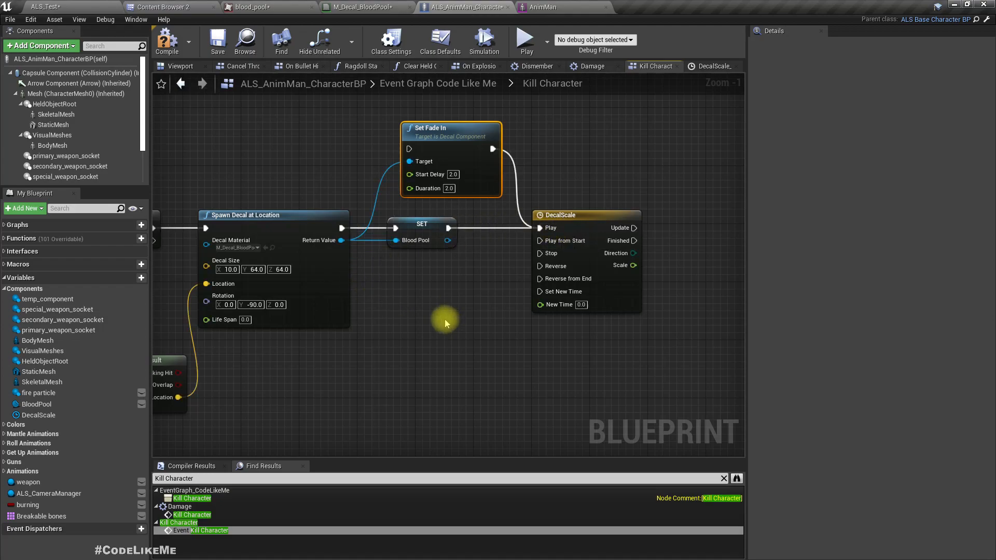
Place a BloodPool getter beside the DecalScale timeline and add a Set World Scale 3D node targeting it.
right_drag(484, 319, 372, 301)
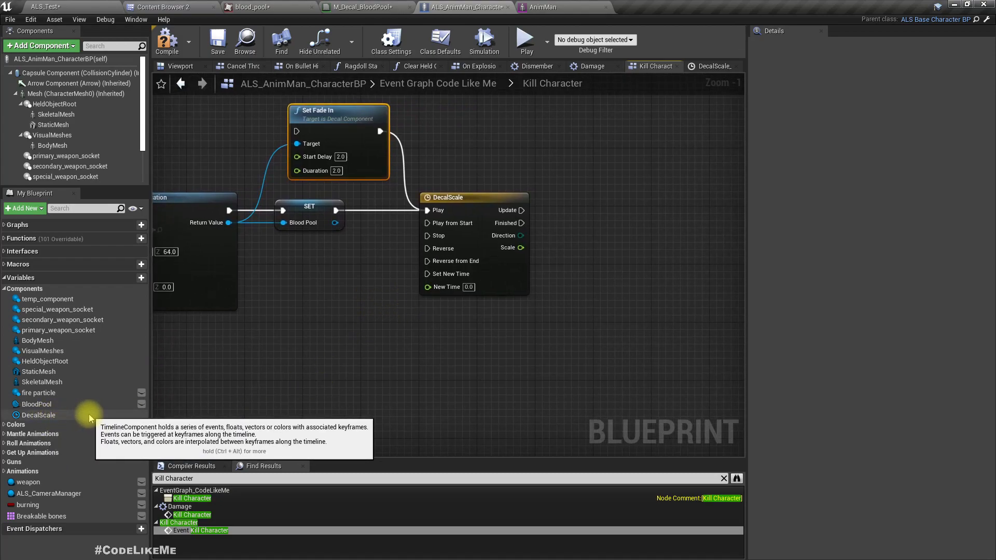
drag(48, 410, 578, 279)
click(614, 288)
right_drag(569, 345, 438, 362)
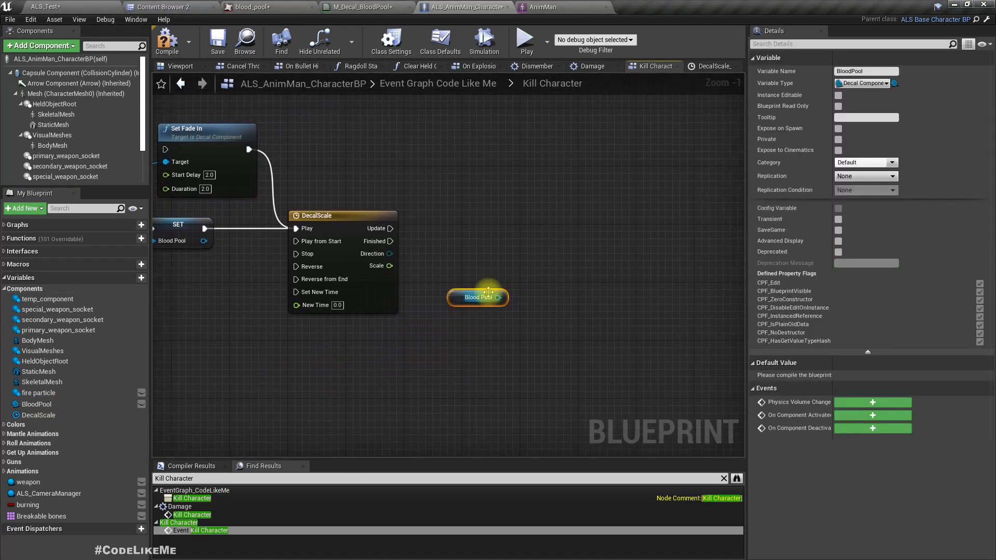
drag(497, 298, 537, 286)
text(set)
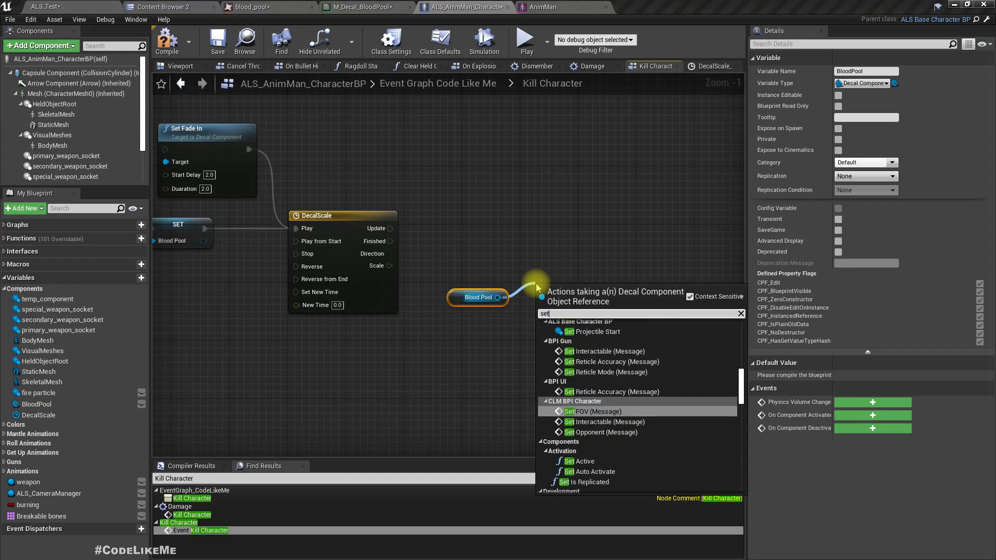
text( scale)
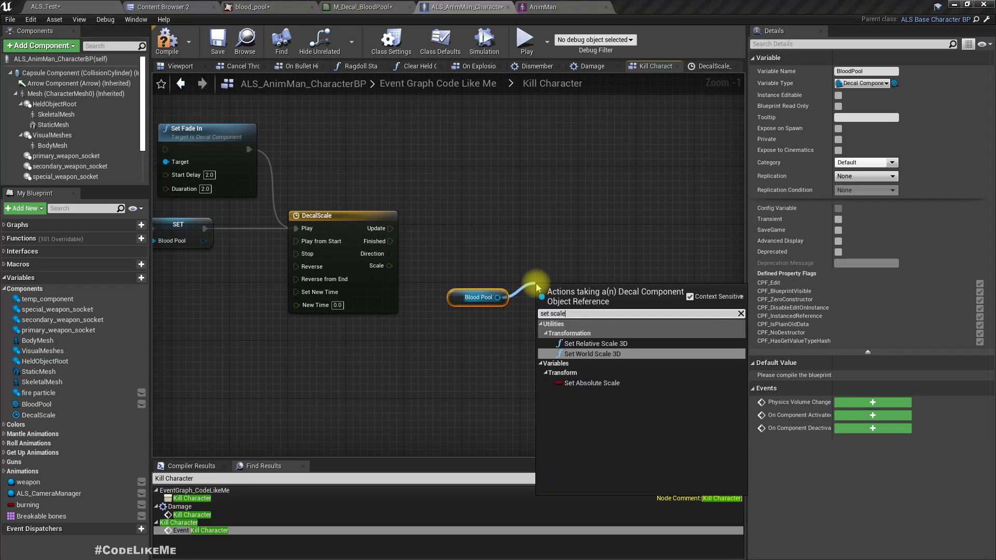
key(Return)
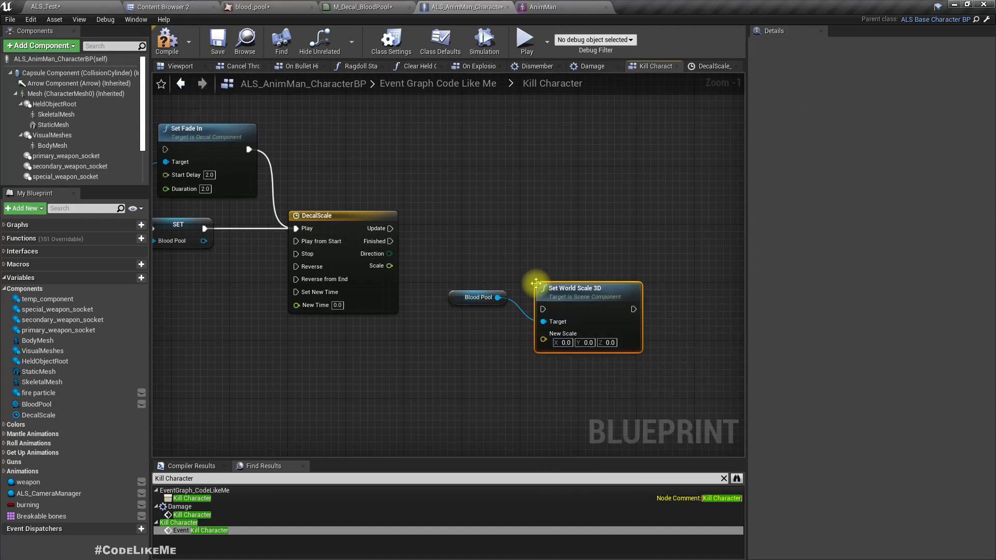
Connect DecalScale's Update output to Set World Scale 3D and line the node up with it.
drag(542, 287, 552, 243)
drag(391, 229, 590, 246)
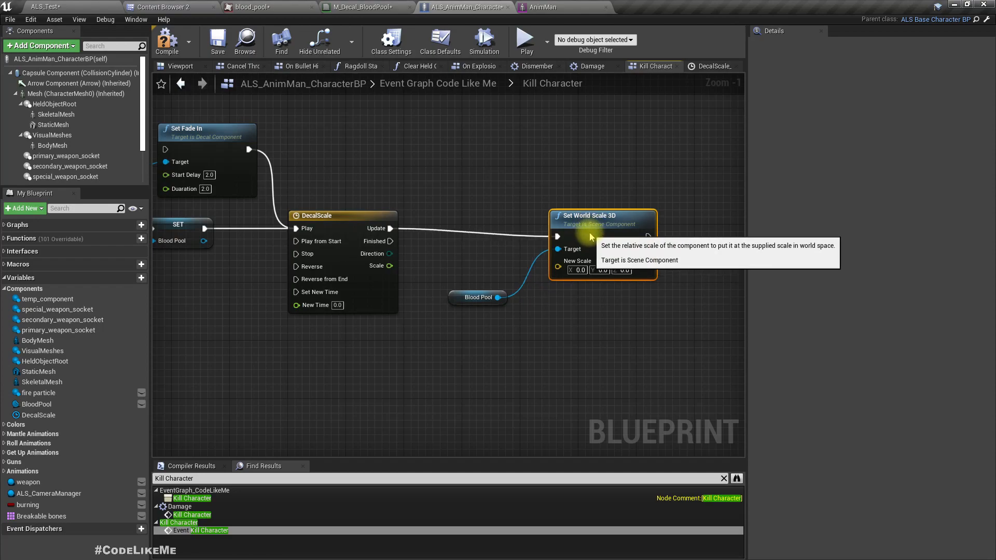
right_drag(486, 320, 537, 300)
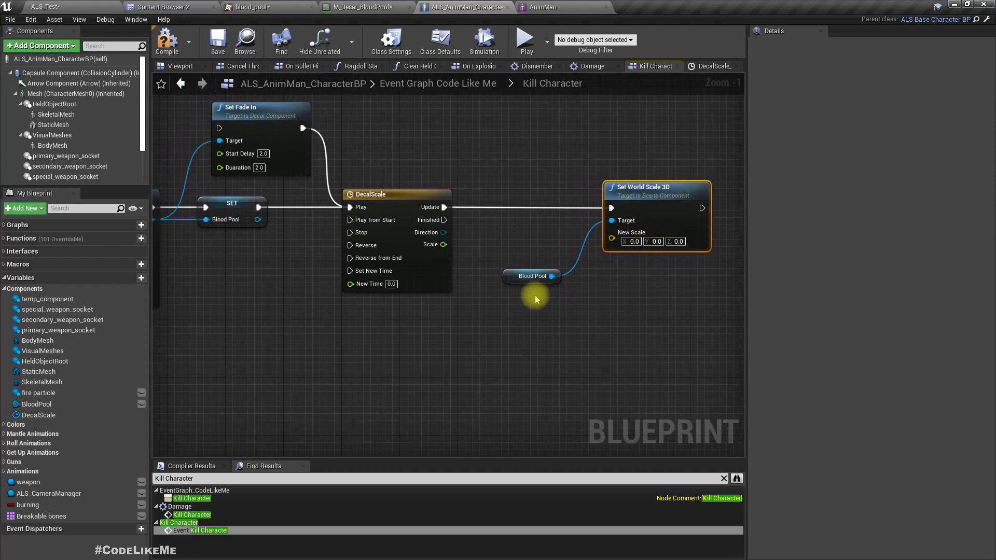
drag(444, 244, 480, 323)
text(*)
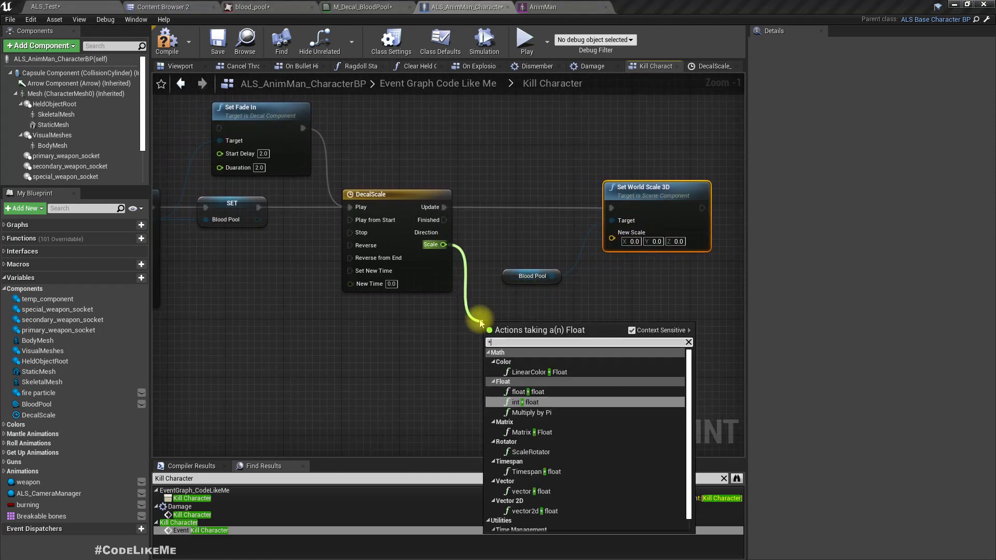
right_drag(469, 291, 445, 284)
Add a vector * float node below the Blood Pool getter and set its vector to 1.0, 1.0, 1.0.
right_click(480, 323)
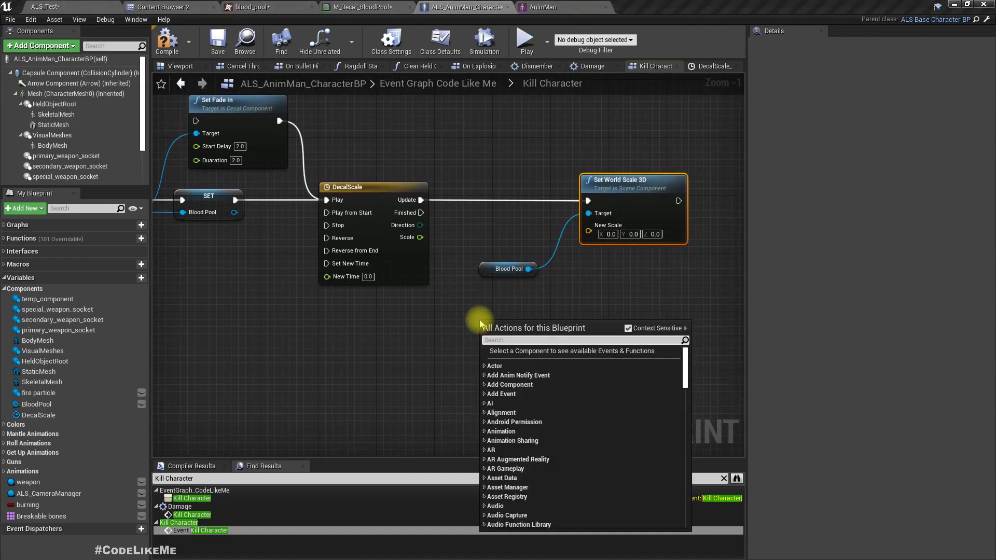
text(vector)
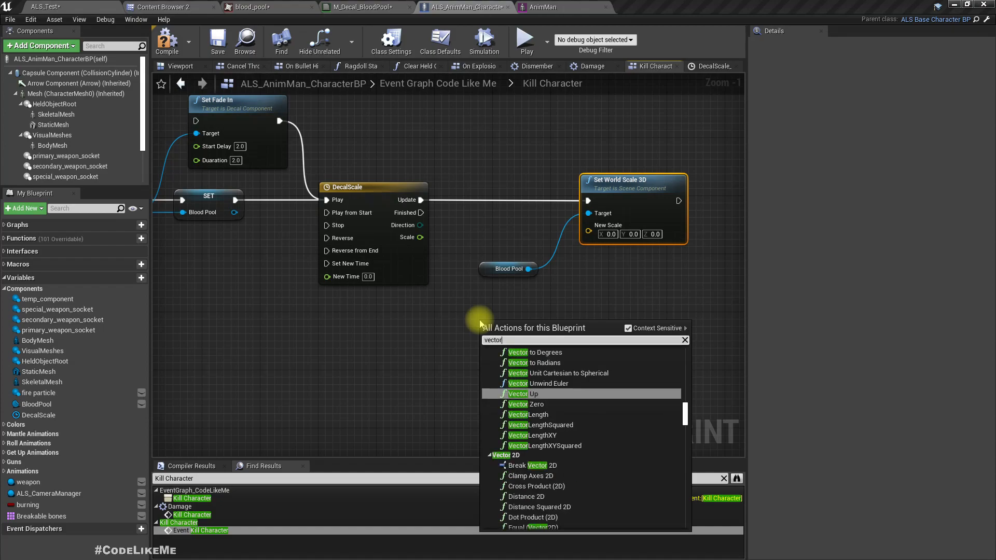
text( *)
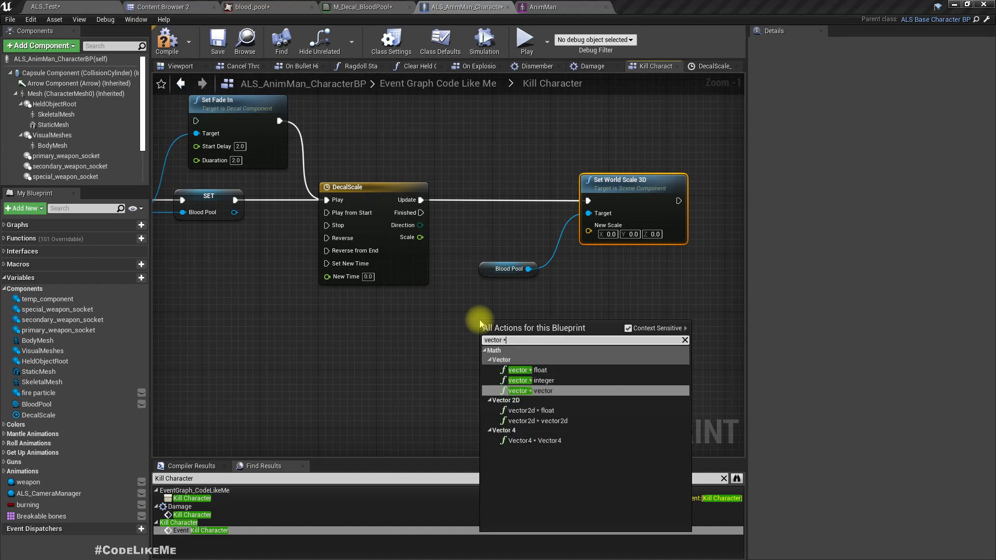
key(Up)
key(Up)
key(Return)
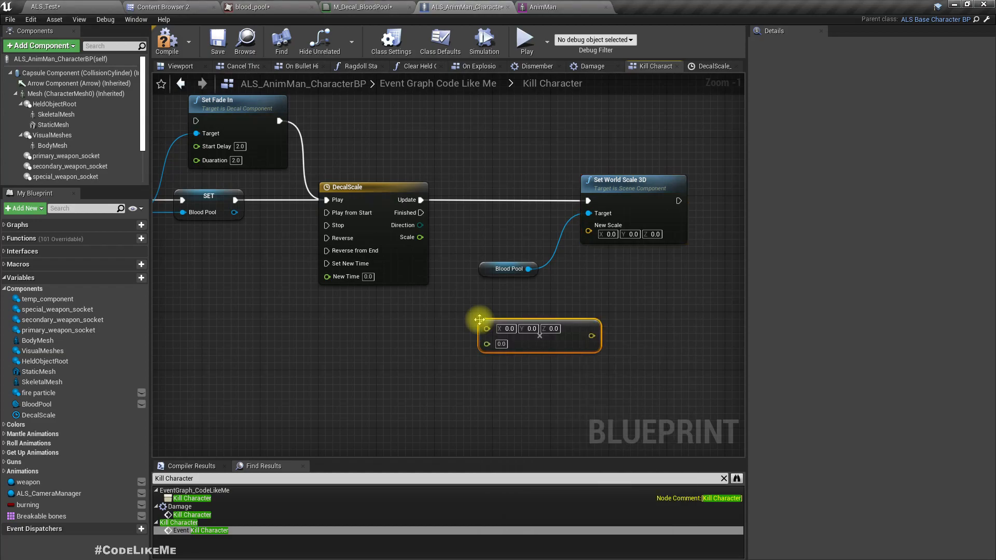
click(509, 329)
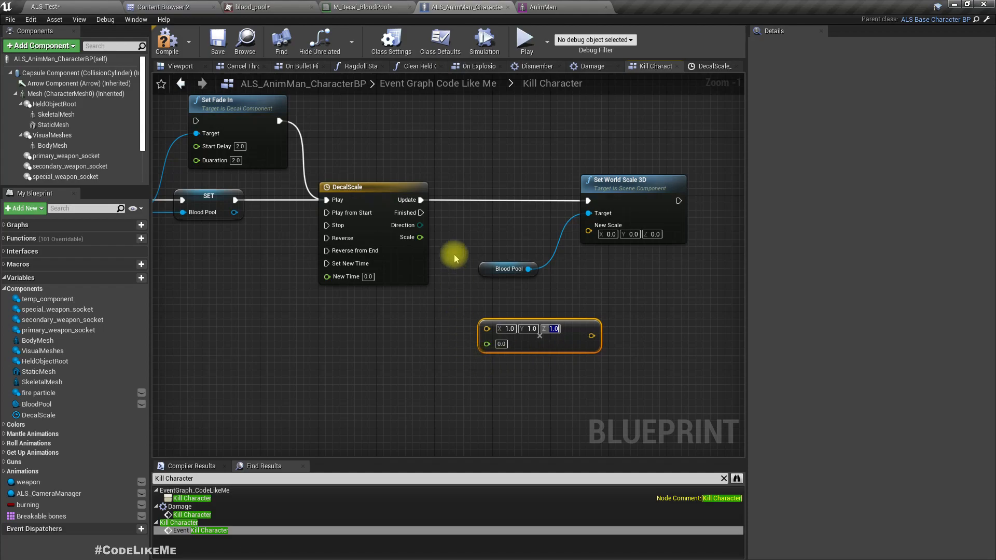
Feed DecalScale's Scale output through the vector * float node into Set World Scale 3D's New Scale, and compile the blueprint.
drag(417, 238, 486, 343)
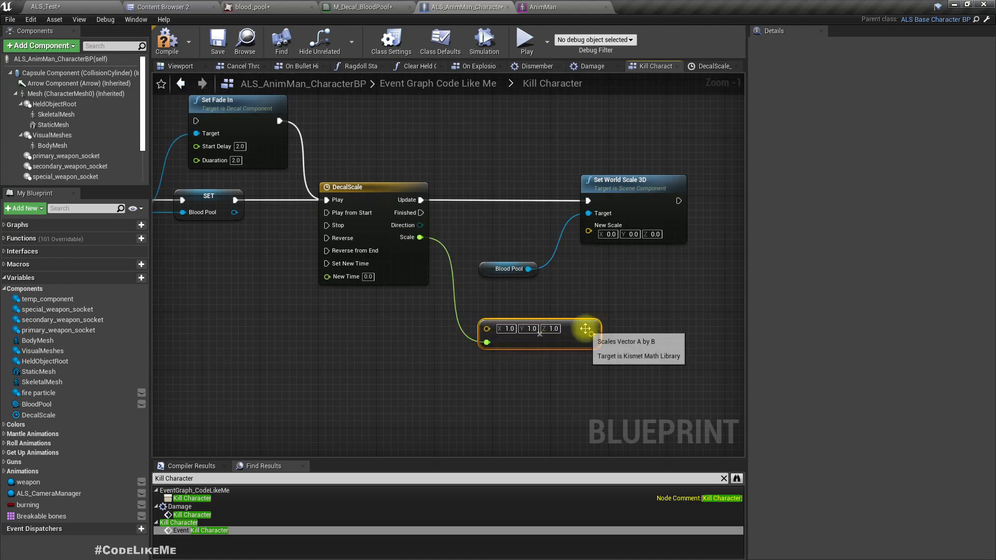
drag(591, 335, 588, 226)
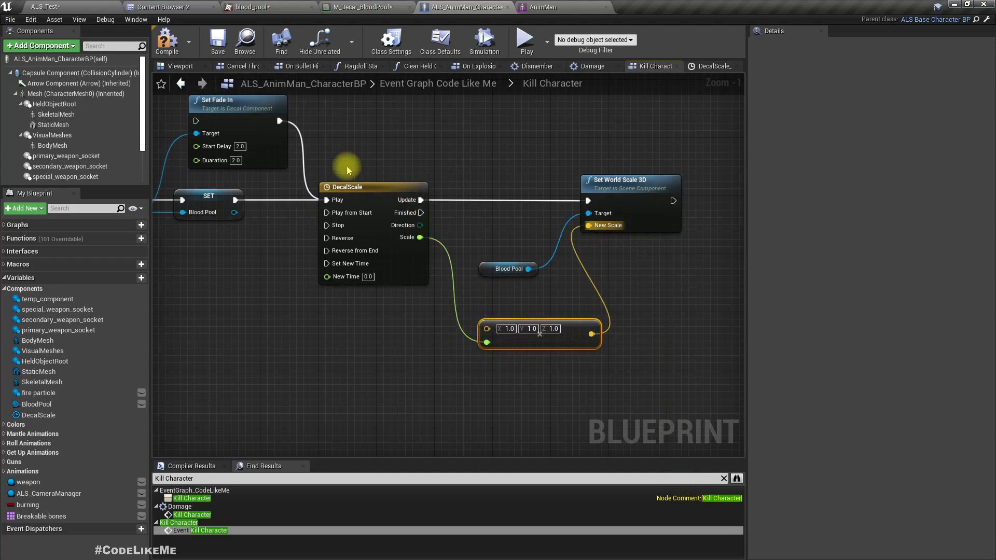
click(165, 44)
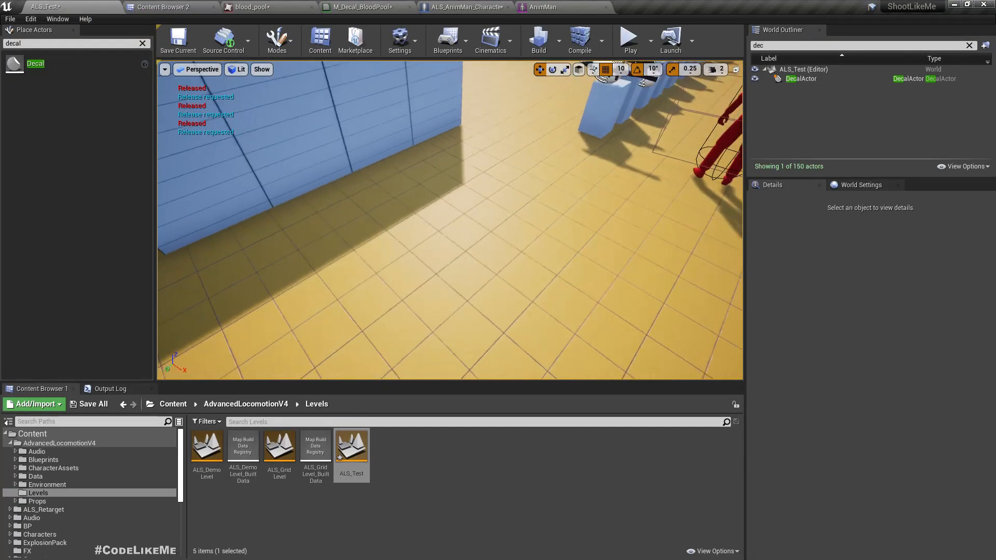
Play the ALS_Test level full screen, kill the red characters with the barrel explosion and examine the blood pools beneath them.
key(F11)
key(alt+p)
click(344, 189)
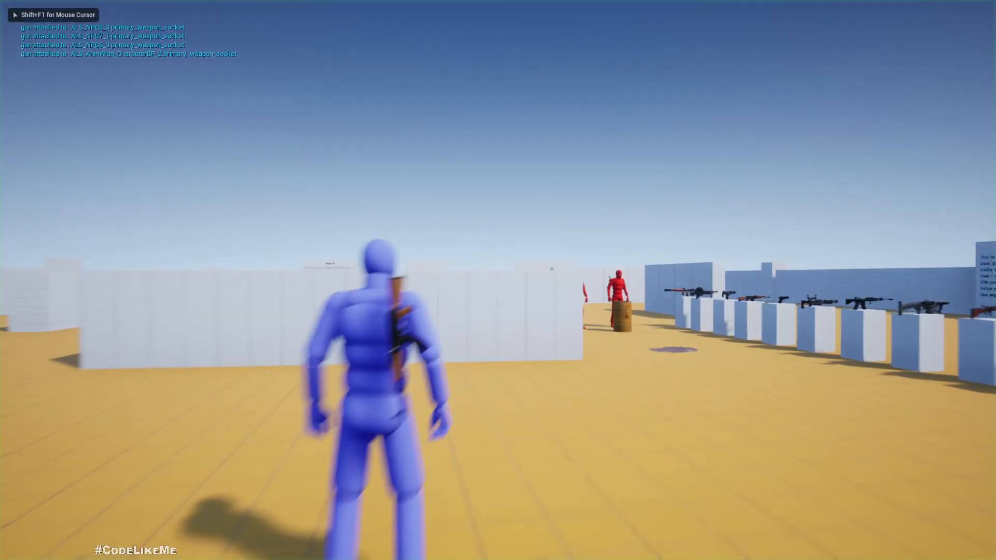
key(w)
click(498, 280)
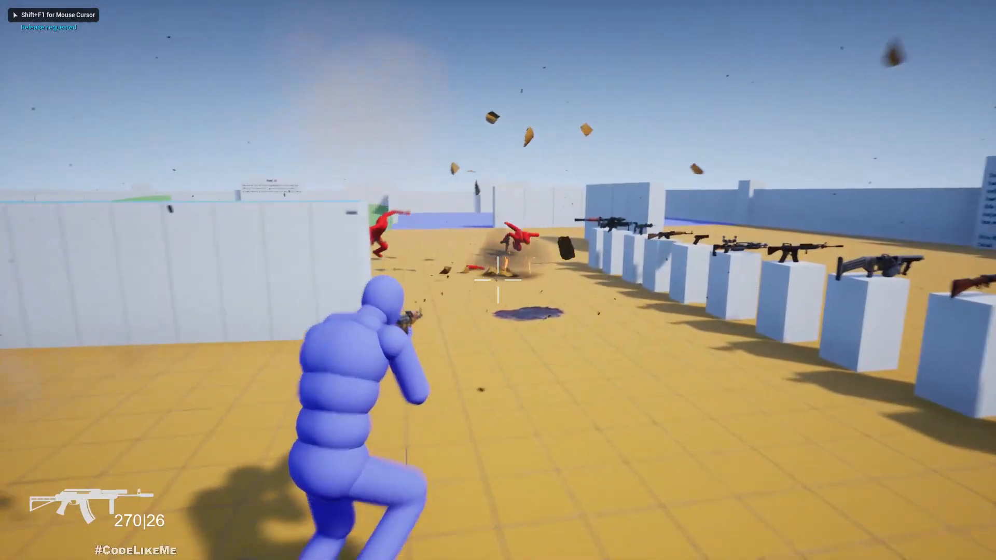
key(w)
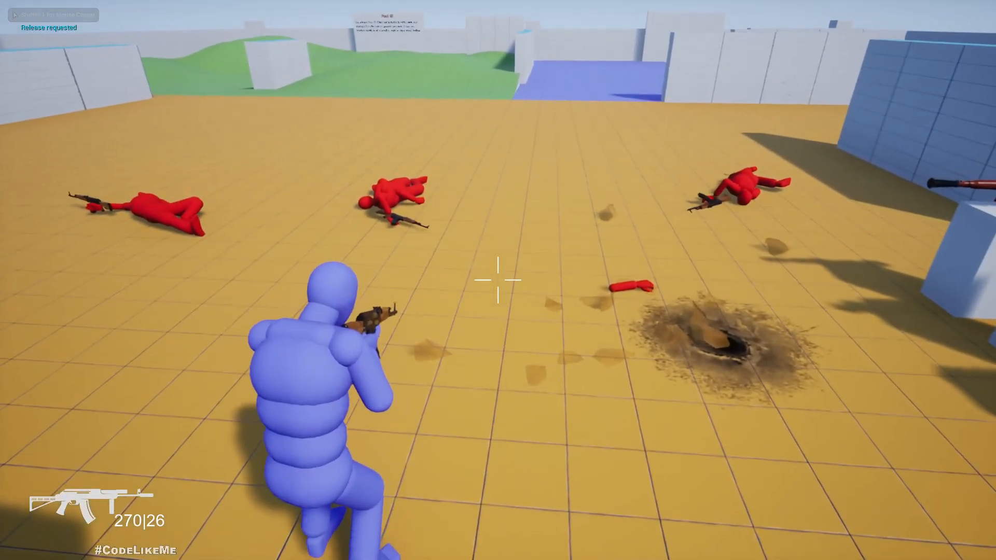
key(w)
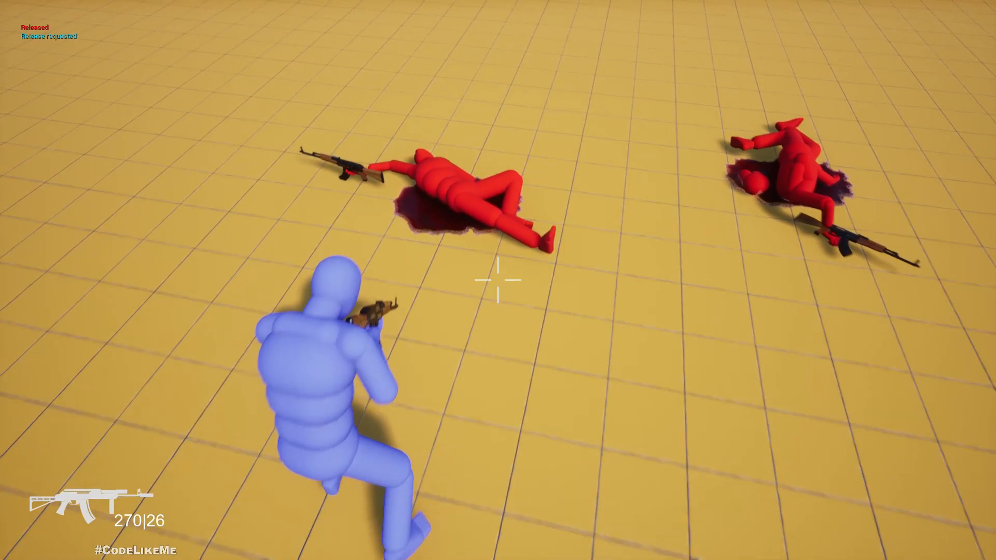
key(w)
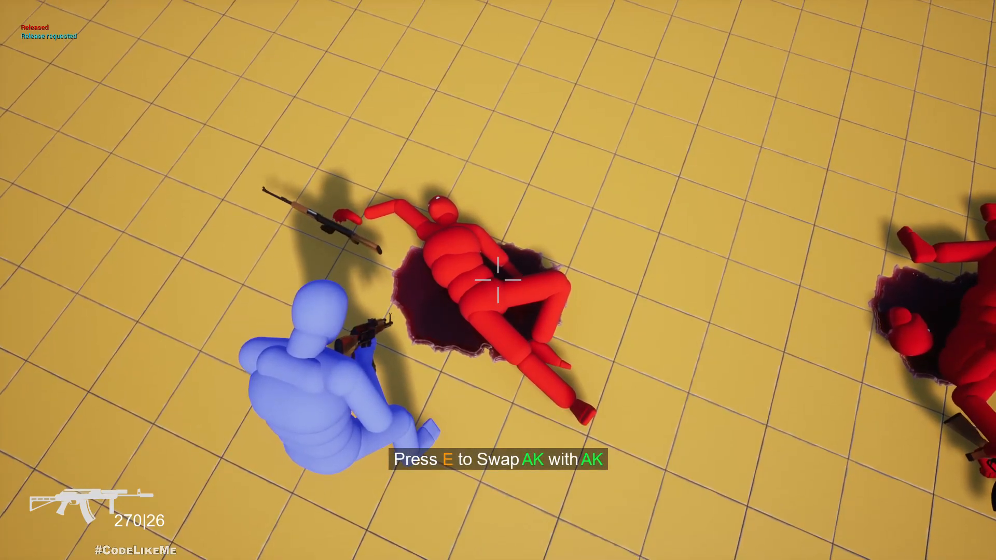
key(s)
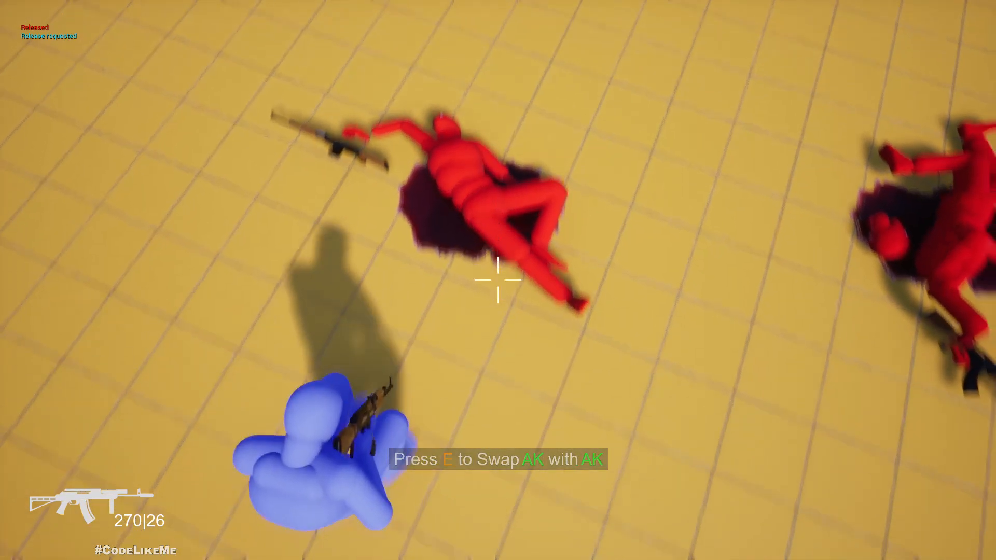
key(d)
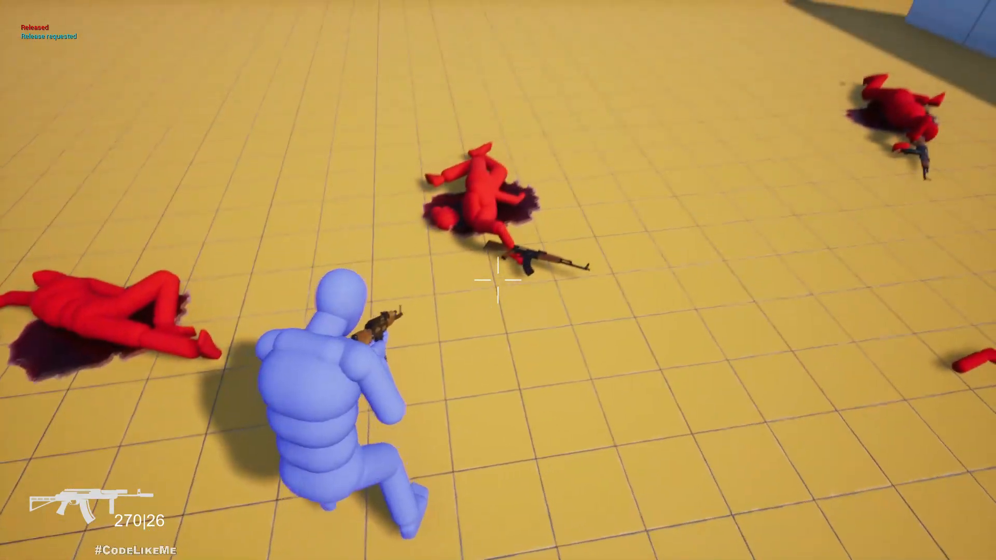
key(d)
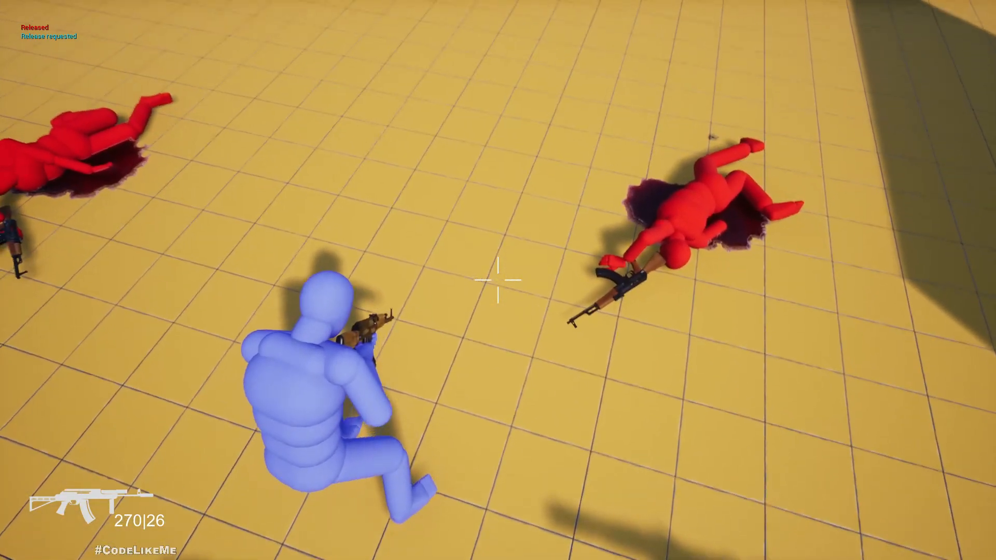
Restart the play session, kill the characters again to watch how the blood pools grow, and stop playing.
key(Escape)
key(alt+p)
click(342, 297)
key(w)
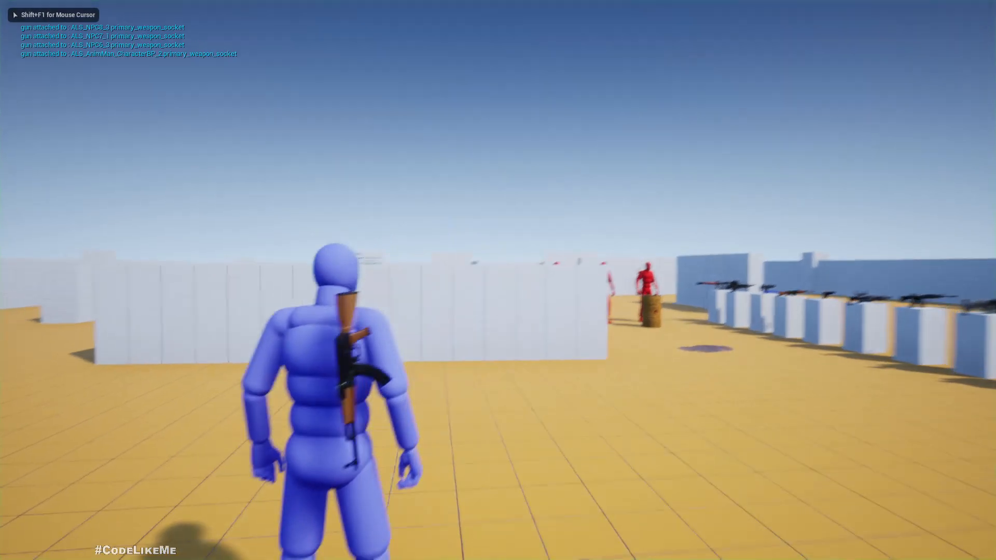
key(1)
click(498, 280)
key(w)
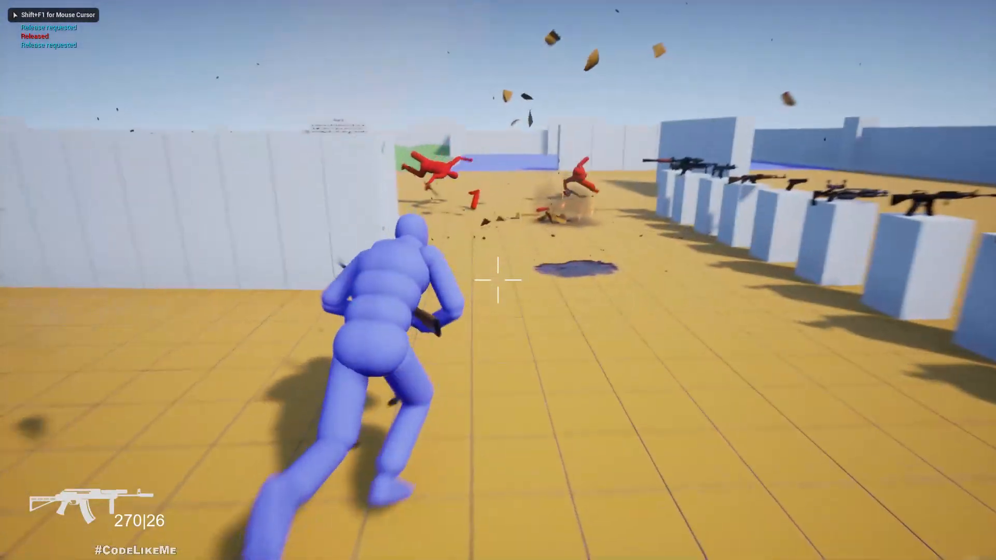
key(w)
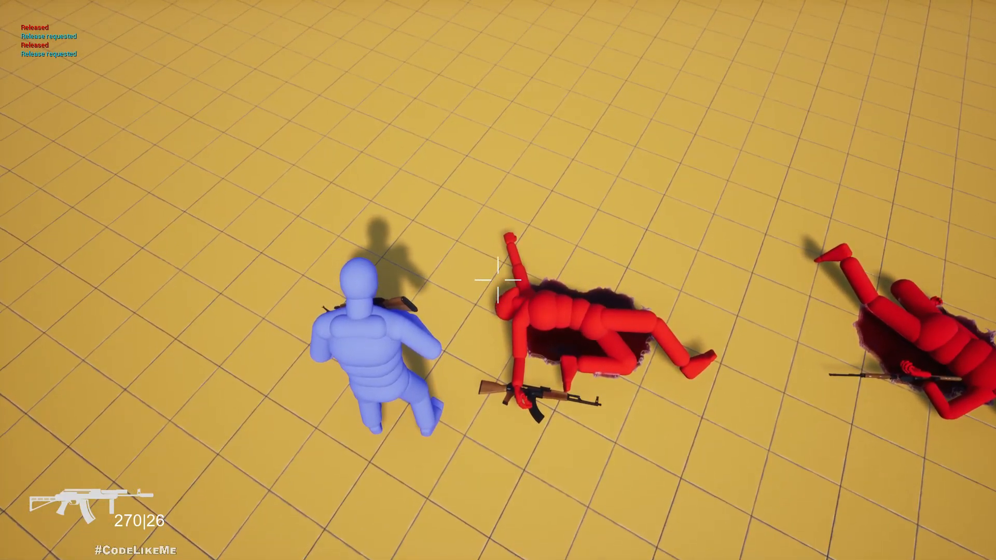
key(F11)
key(Escape)
click(405, 81)
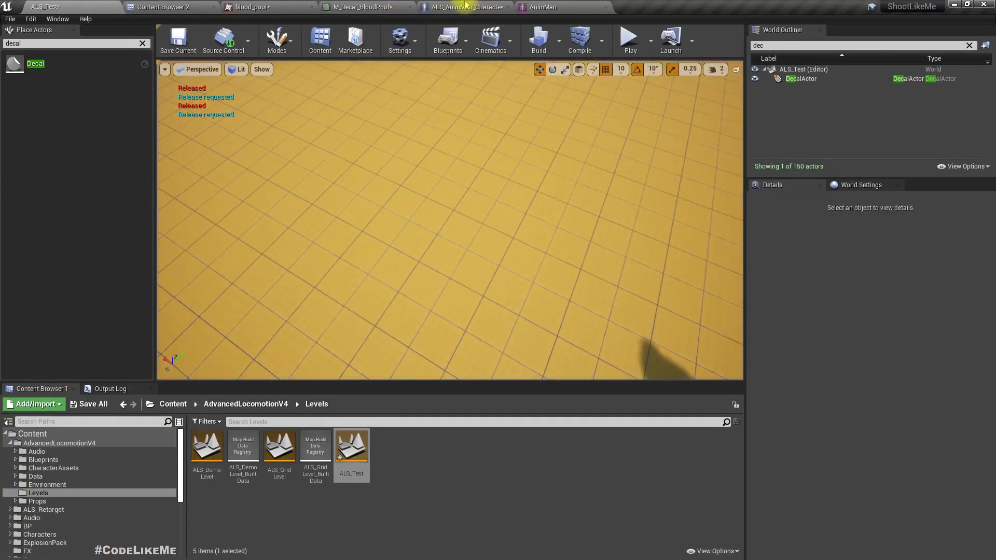
Open the DecalScale timeline in the character blueprint and set the Scale curve's first key to time 0 and value 0.
click(465, 3)
right_drag(262, 342, 295, 382)
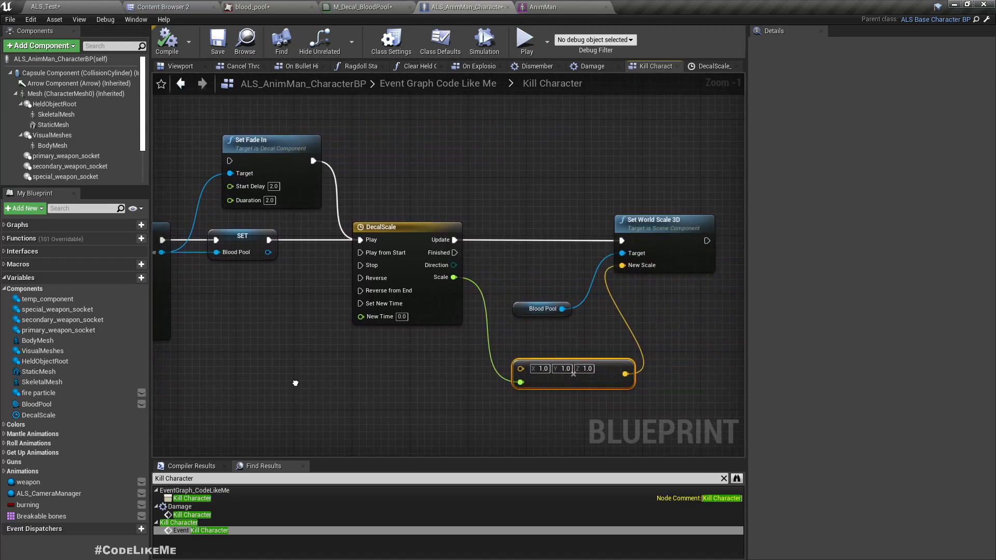
double_click(425, 298)
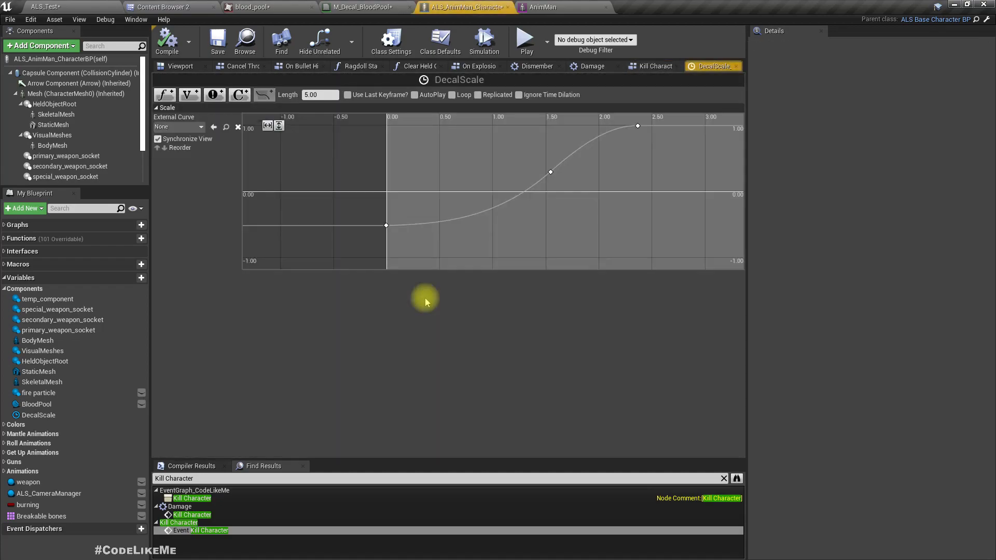
click(386, 226)
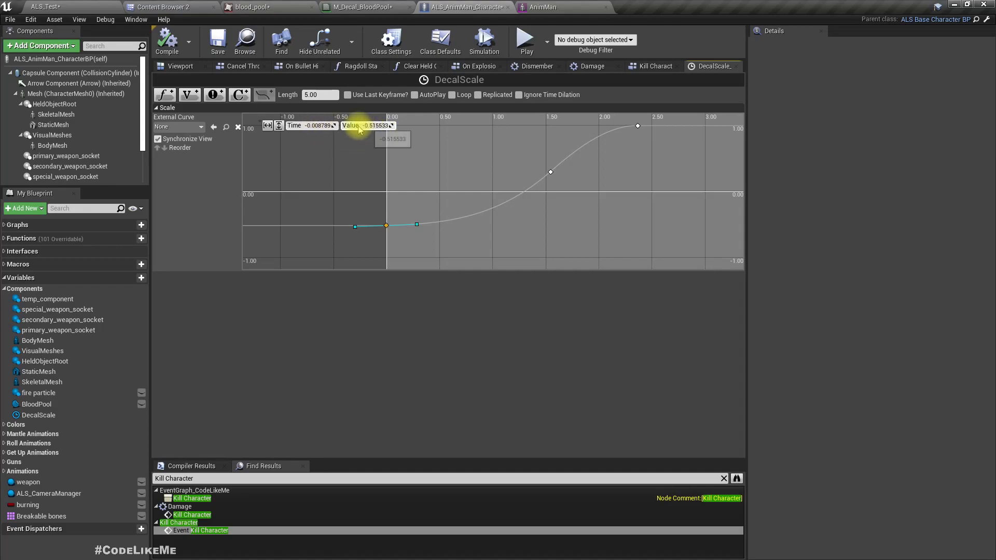
text(0)
key(Tab)
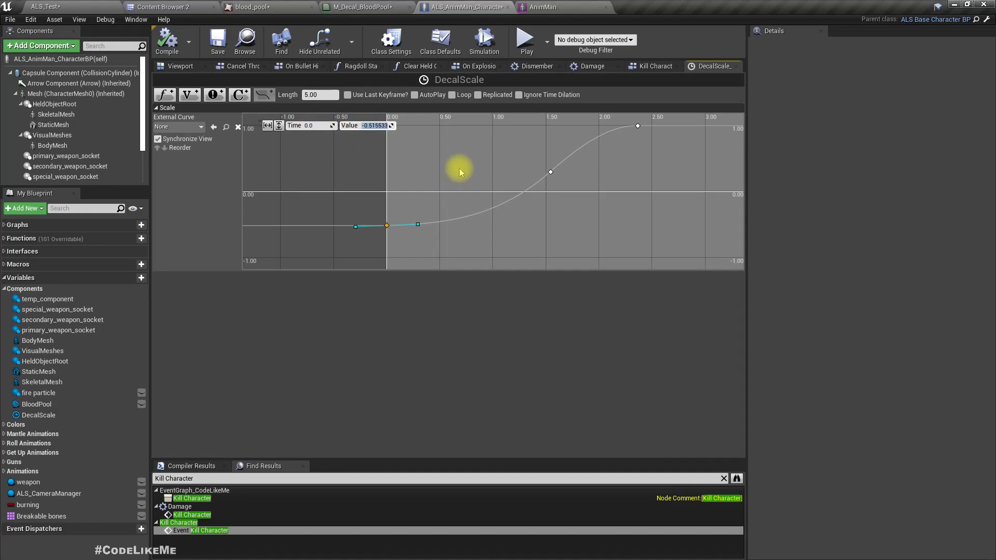
text(0)
key(Return)
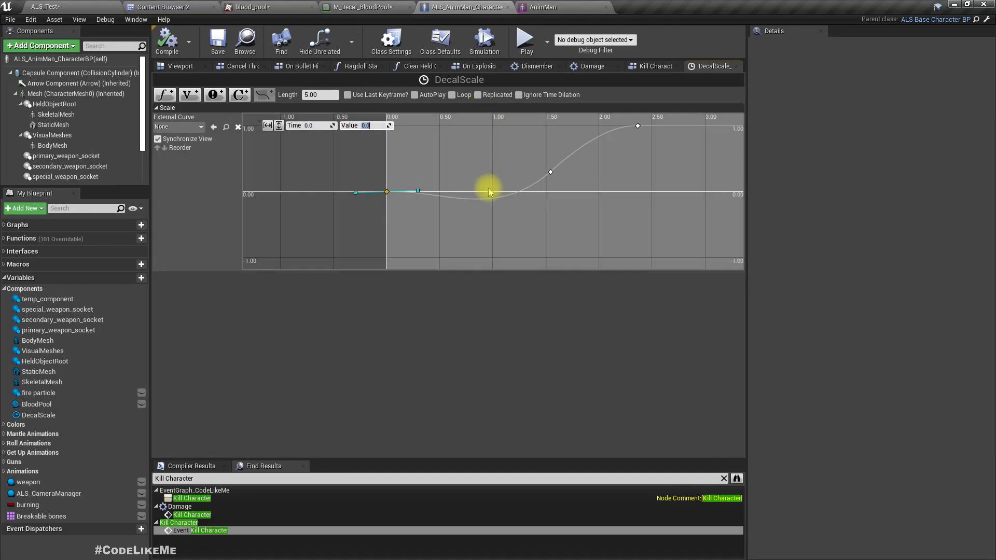
Adjust the middle key's tangent so the Scale curve rises smoothly without dipping below zero, and compile the blueprint.
mouse_move(481, 200)
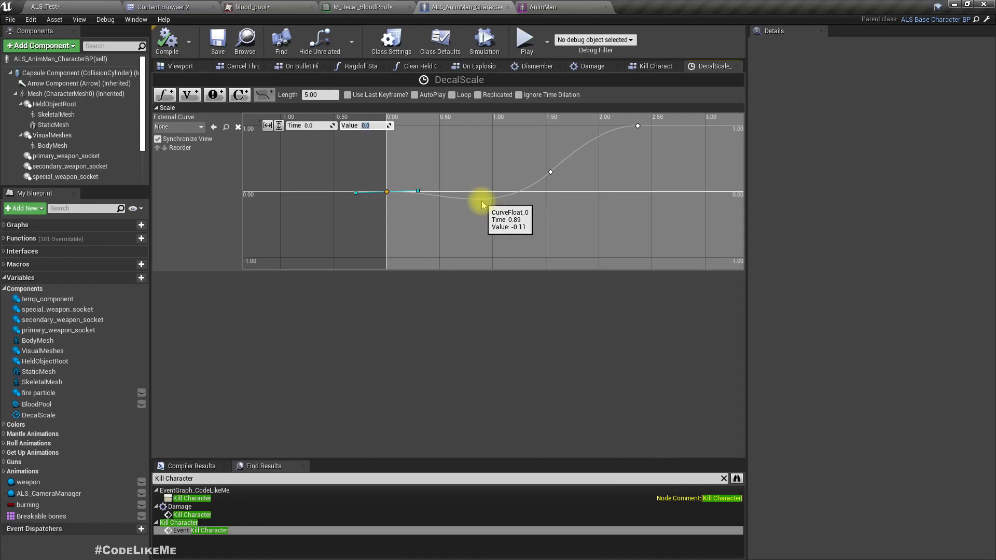
click(550, 172)
drag(528, 193, 519, 183)
click(178, 44)
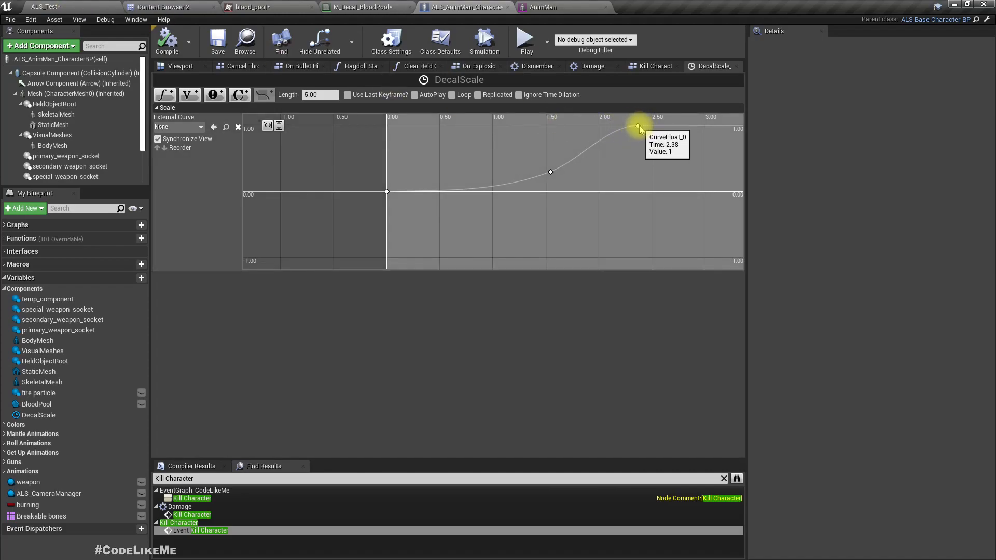
Move the Scale curve's last key out to a time of about 3.5 seconds and a value of about 1.02.
click(638, 126)
scroll(635, 244, down, 2)
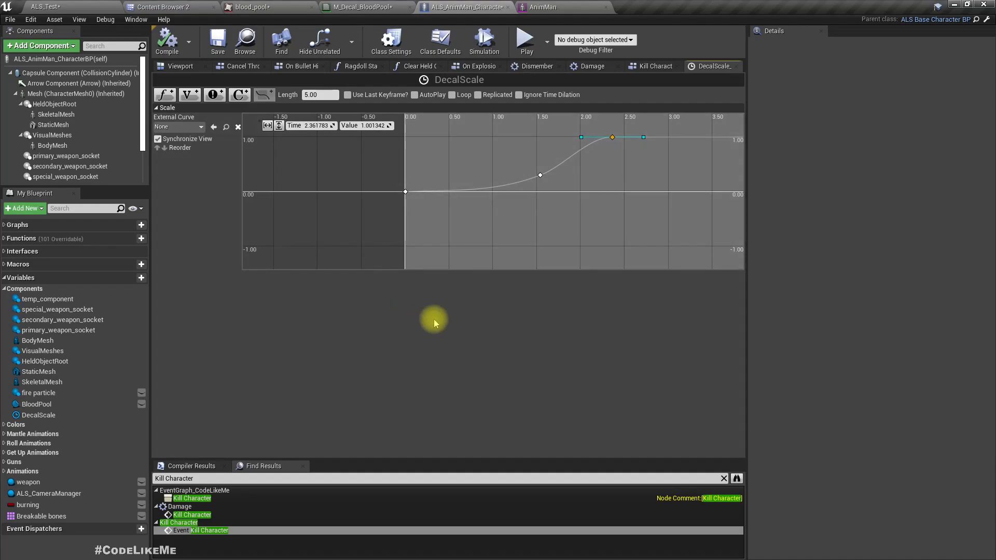
mouse_move(618, 142)
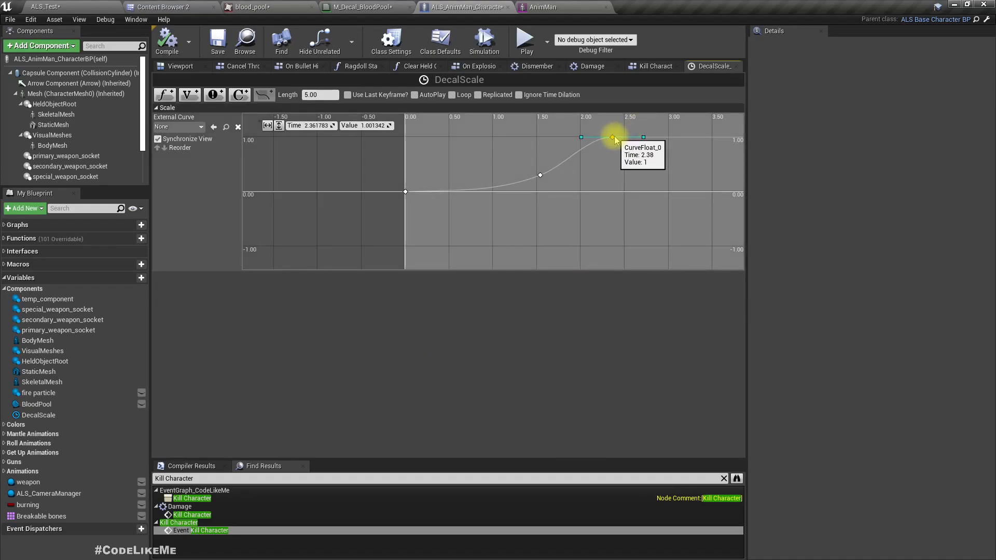
drag(621, 139, 714, 140)
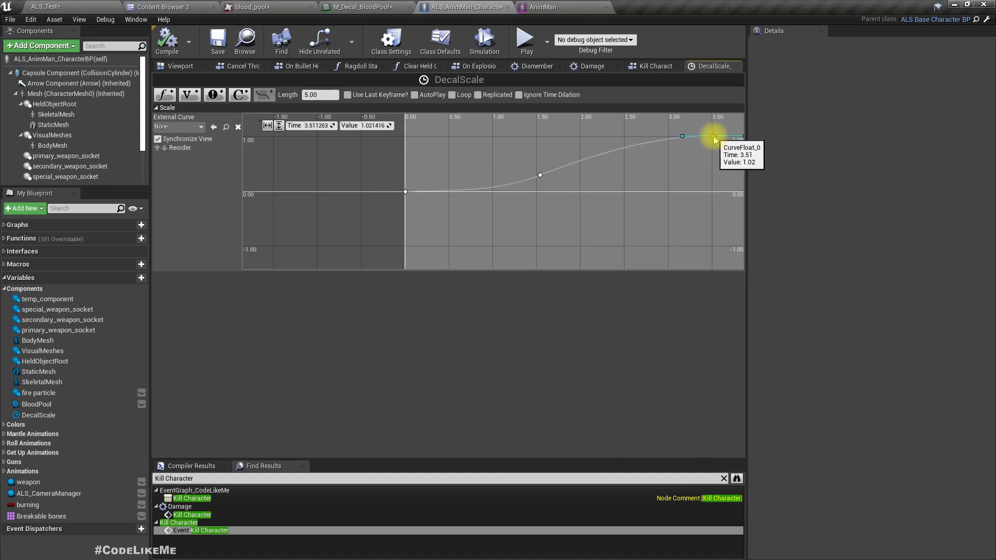
Play the level in full screen, shoot the red characters to check how their blood pools spread, and stop playing.
click(46, 7)
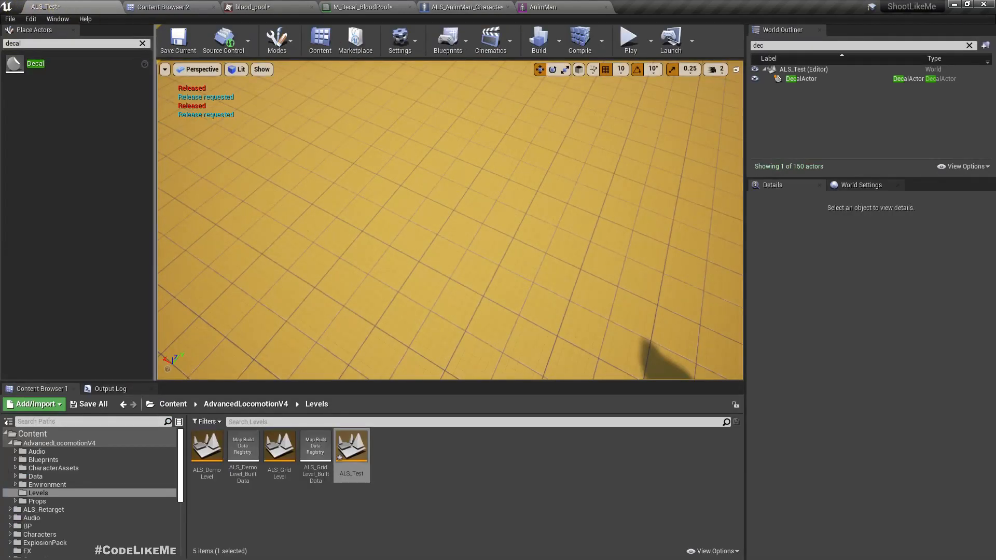
key(F11)
key(alt+p)
right_click(433, 179)
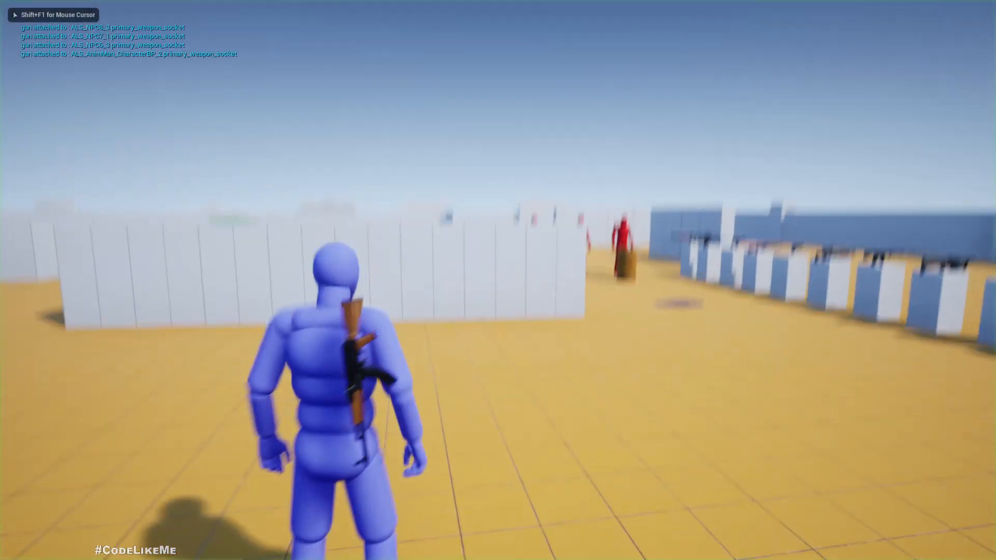
key(w)
click(498, 280)
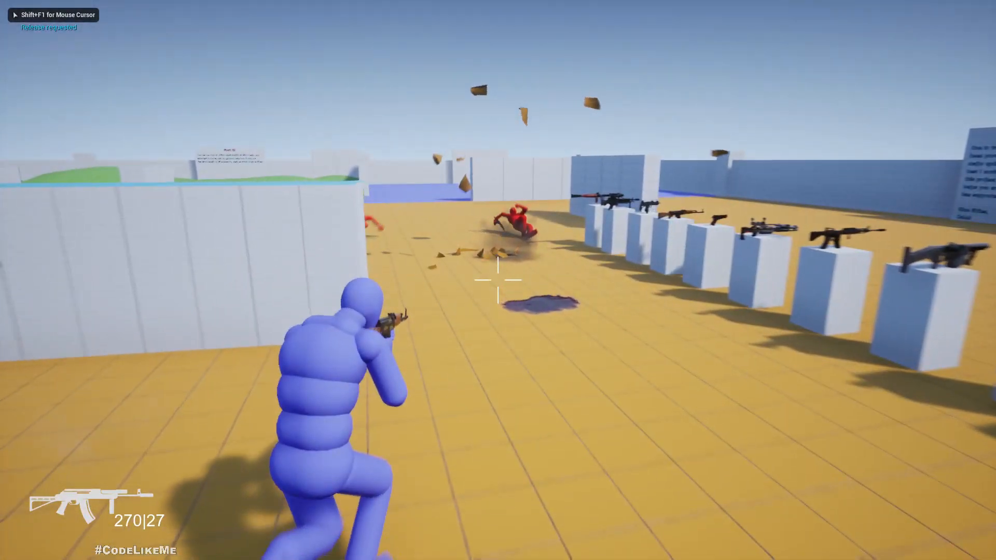
key(w)
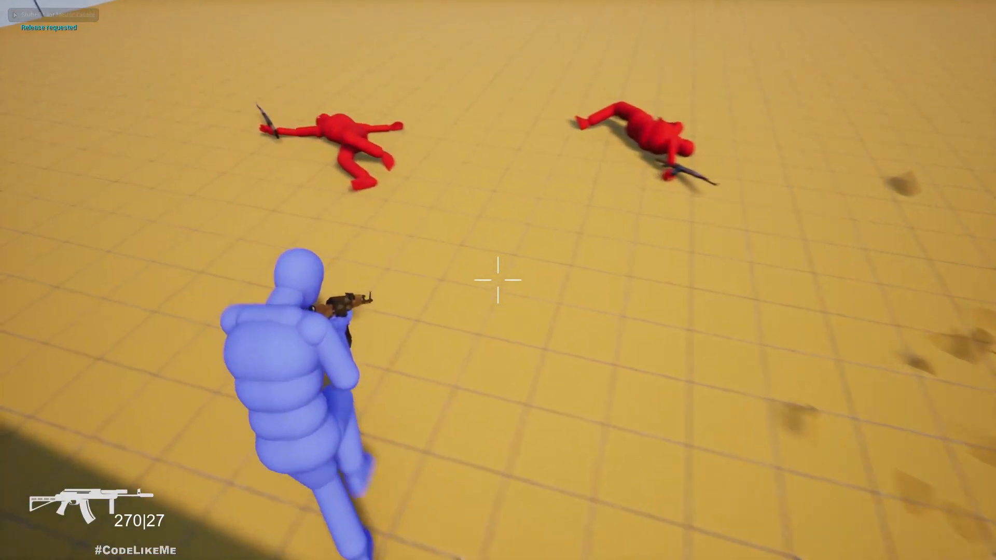
key(w)
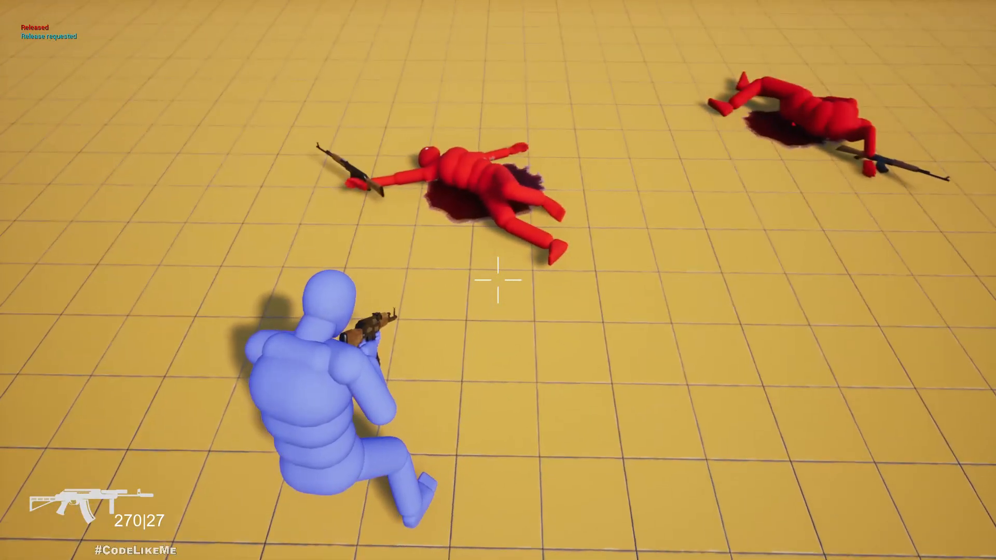
key(w)
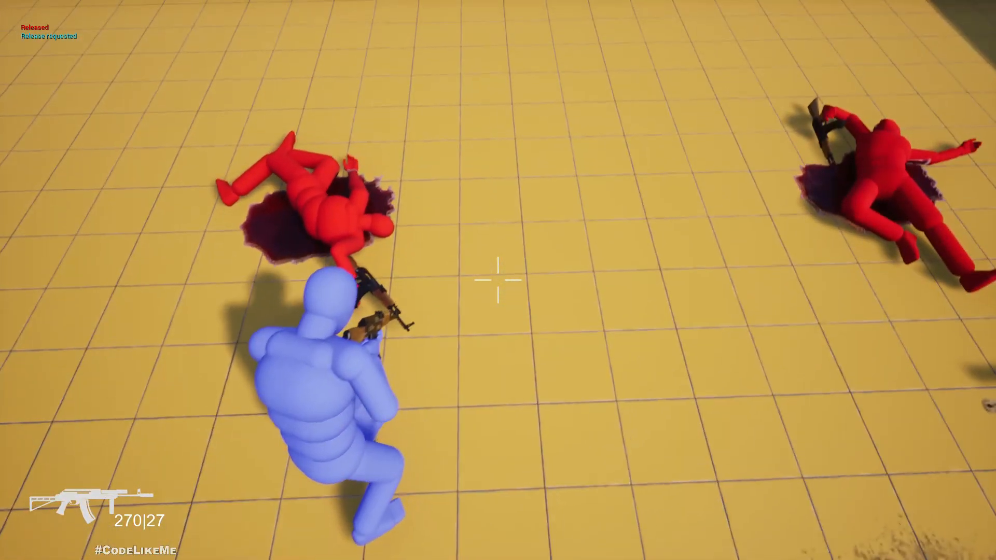
key(Escape)
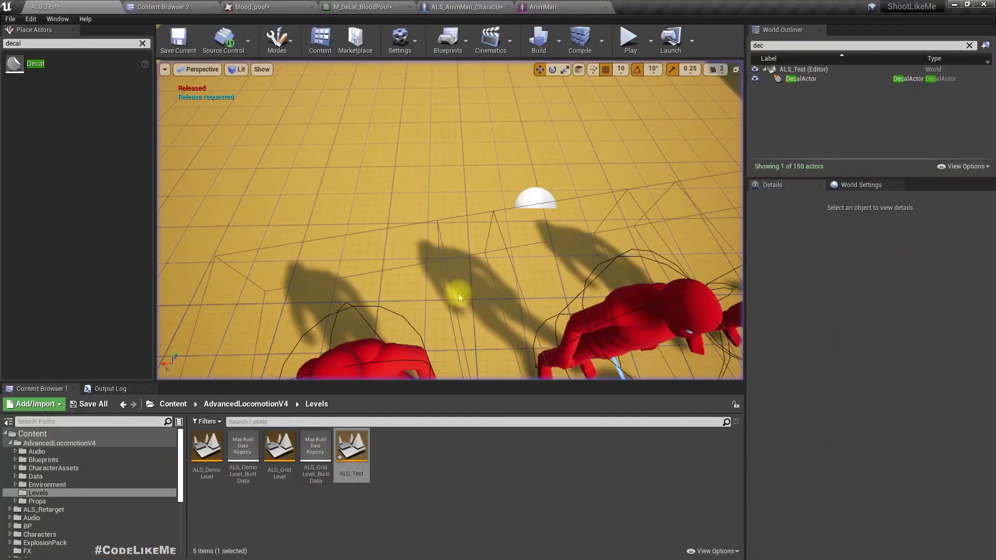
In the DecalScale timeline, move the Scale curve's last key to about 5 seconds and its middle key to about 3.9 seconds with a higher value.
click(427, 5)
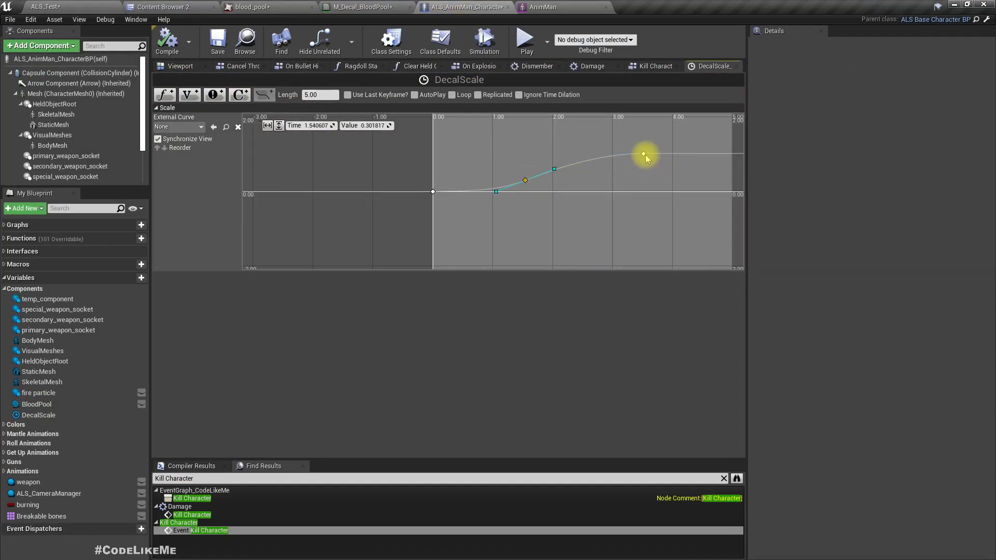
drag(648, 155, 729, 154)
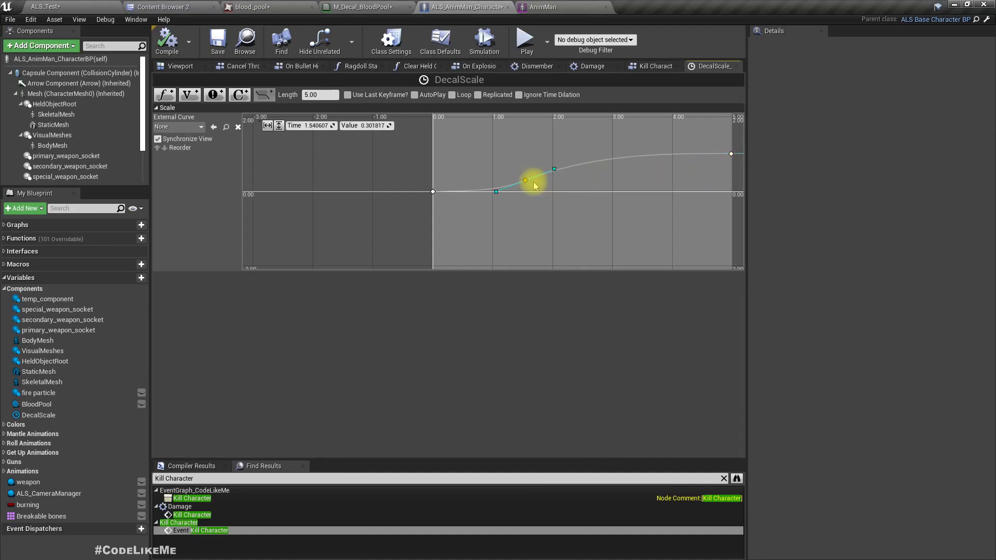
drag(526, 180, 667, 163)
Run the level again with the slower curve, kill the characters, inspect the blood pools around the bodies, and end the session.
click(71, 8)
key(F11)
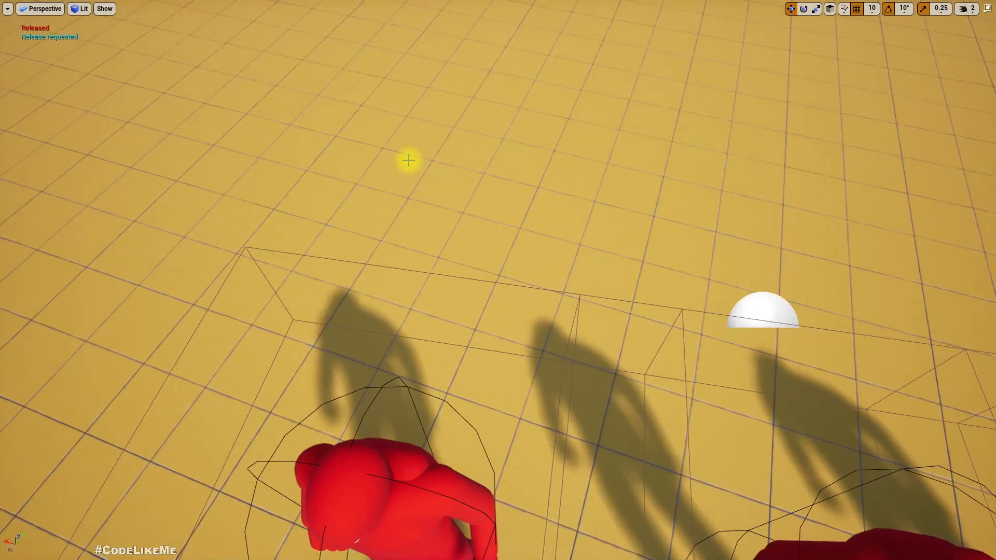
key(alt+p)
click(408, 160)
key(w)
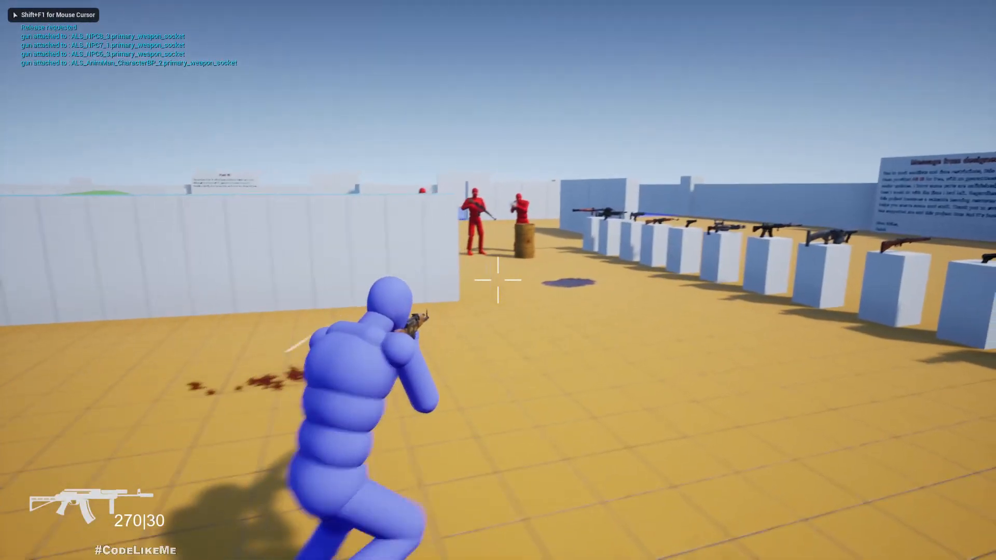
click(498, 280)
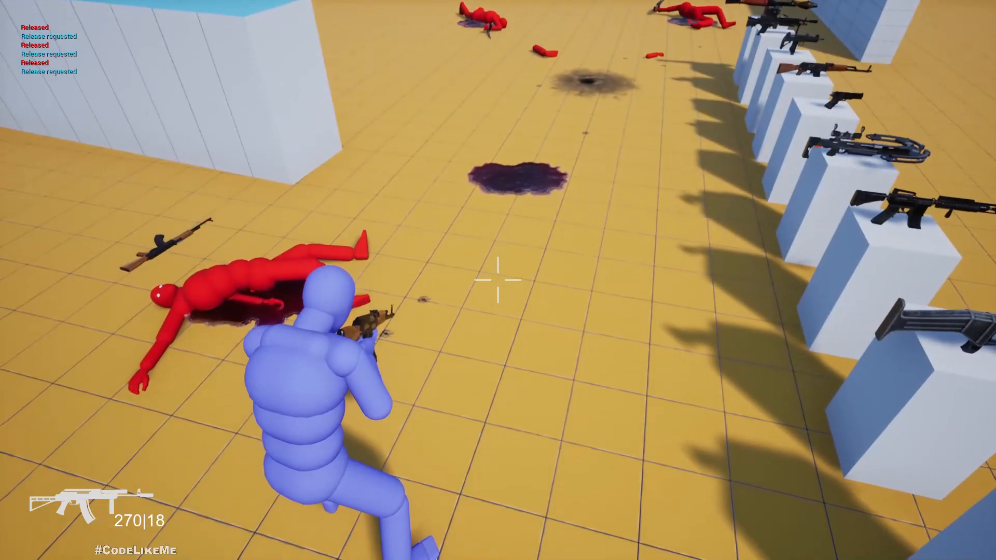
key(w)
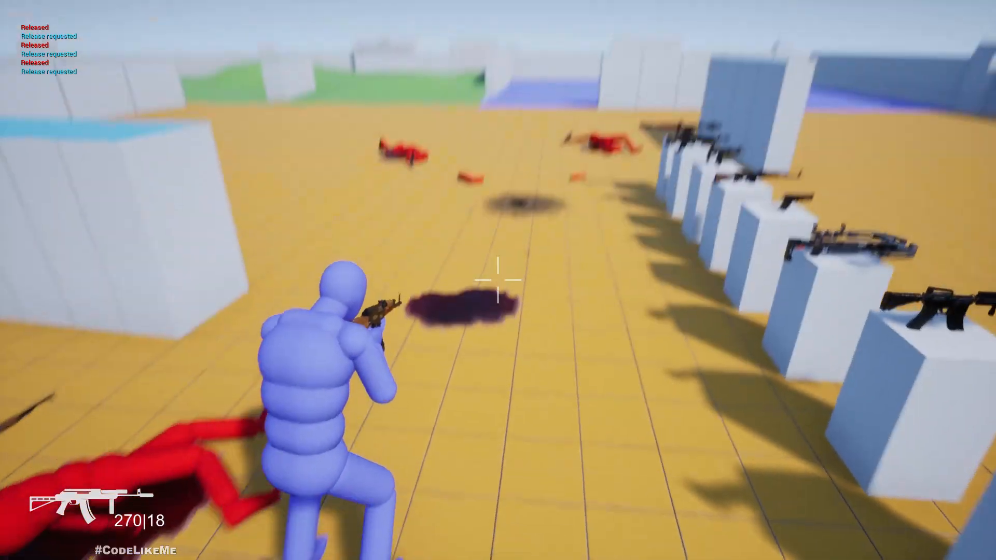
key(w)
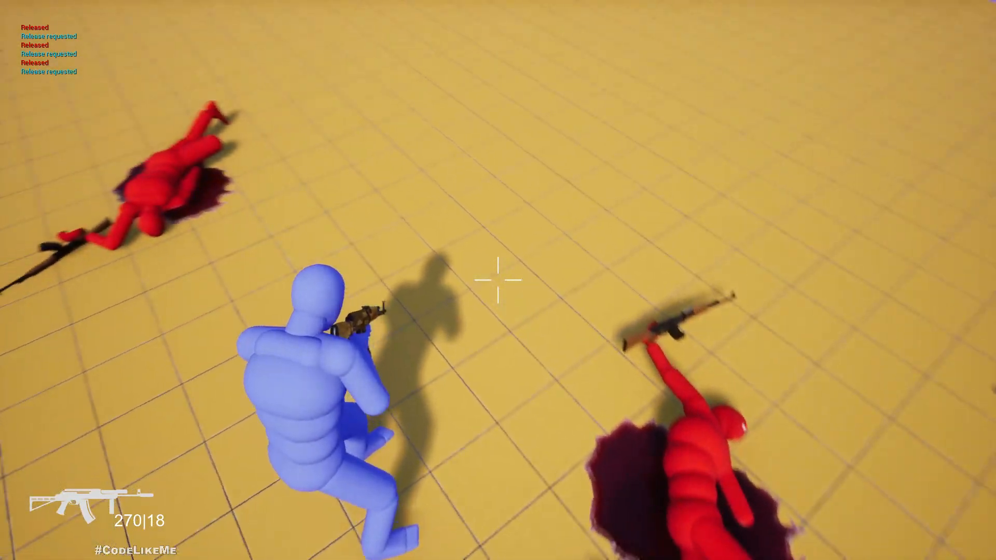
key(Escape)
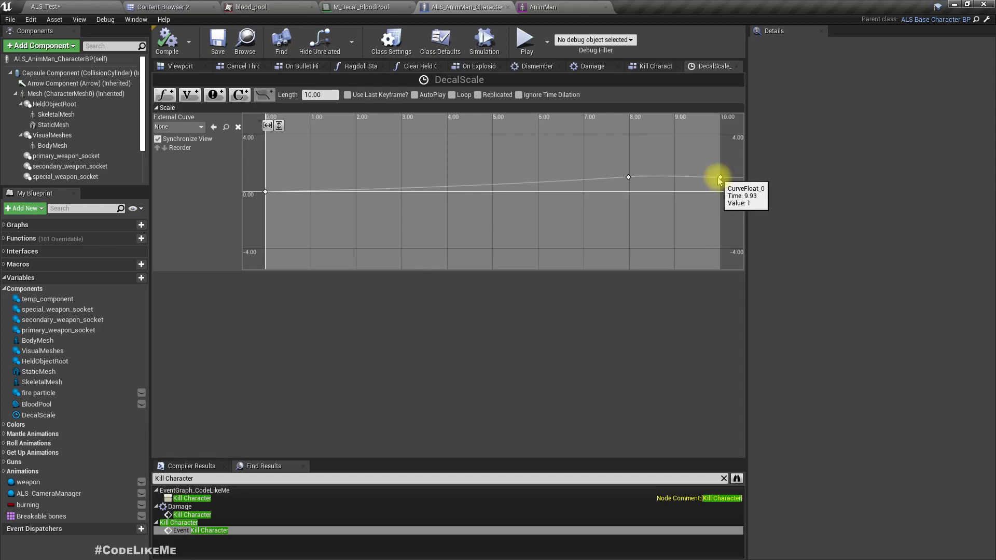
Start a full-screen play session to test the 10-second timeline, equip the rifle, and shoot the characters and the barrel.
click(51, 6)
right_drag(344, 187, 344, 155)
key(F11)
key(alt+p)
click(344, 188)
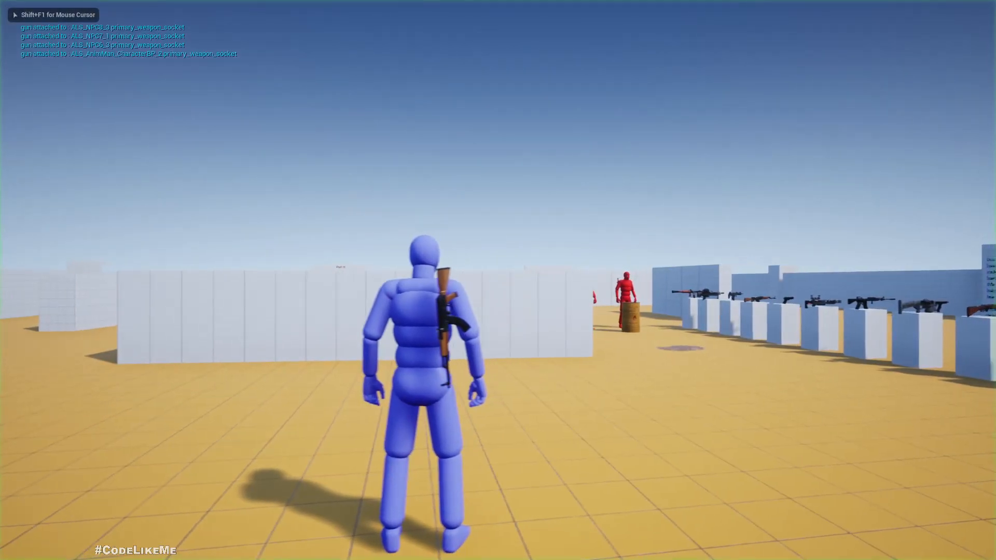
key(1)
key(w)
click(497, 280)
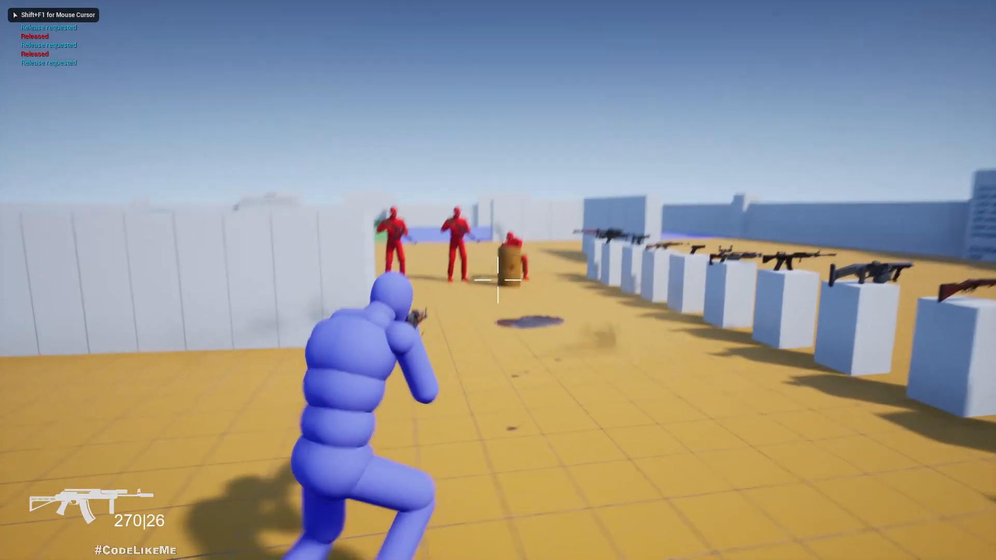
Walk up to the dead characters, watch a blood pool grow to its full size under a body, and stop playing.
key(w)
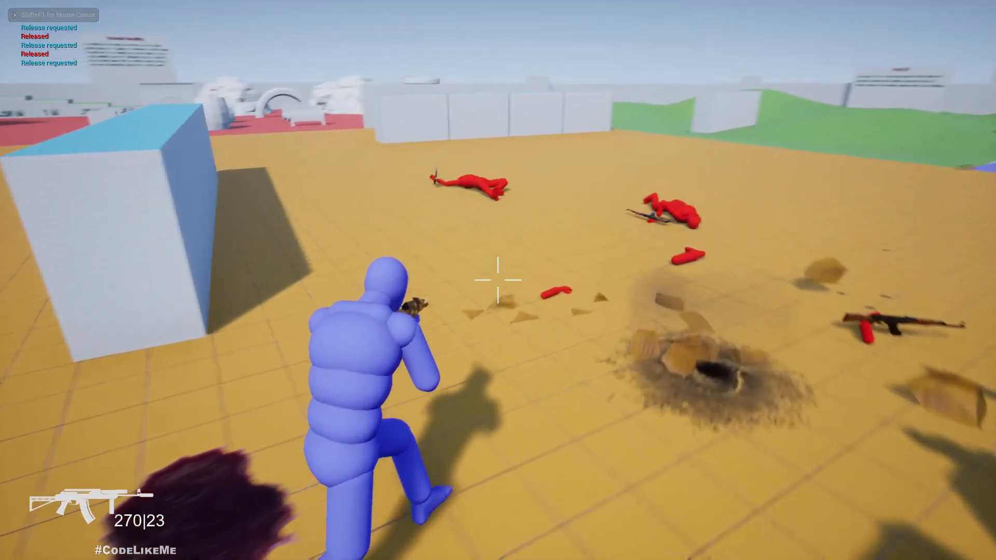
key(w)
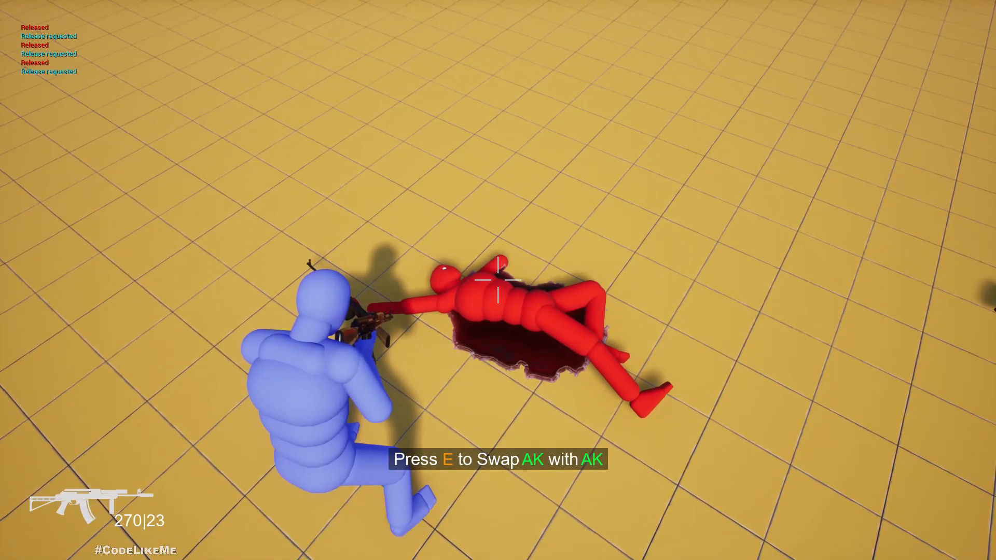
key(e)
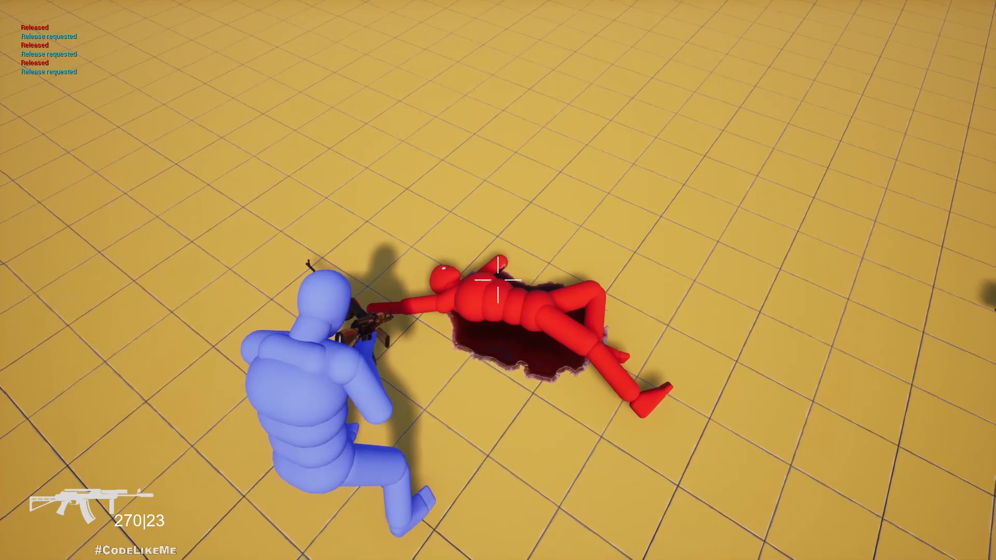
key(Escape)
Switch to the CodeLikeMe Patreon page in full screen and look through its Unreal Engine posts and project files.
key(F11)
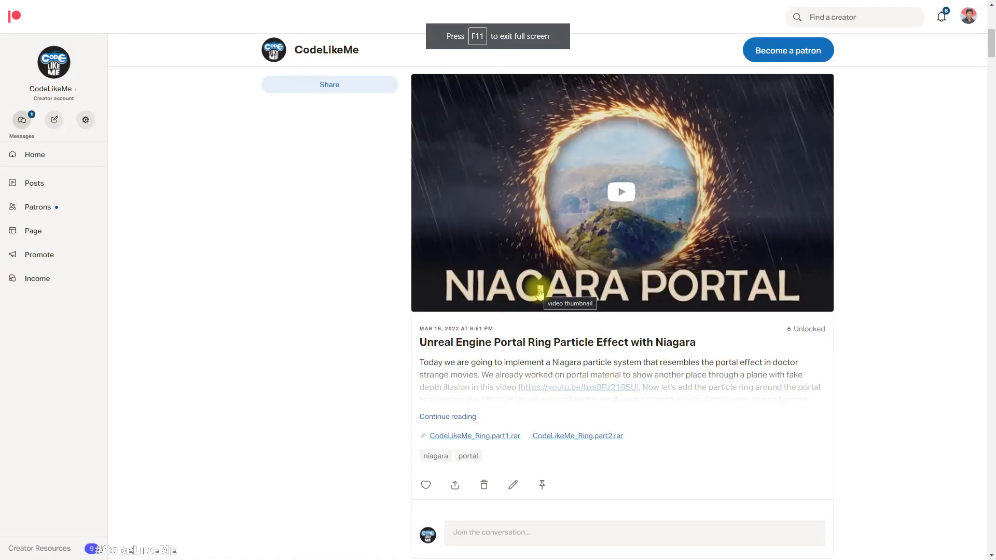
scroll(540, 293, down, 15)
scroll(574, 305, down, 9)
scroll(575, 306, down, 17)
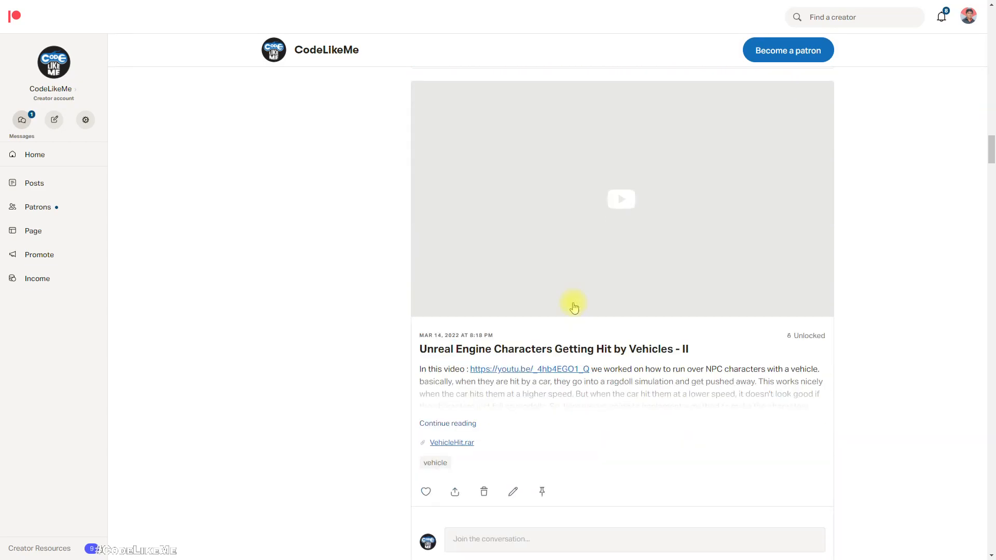
scroll(575, 309, down, 14)
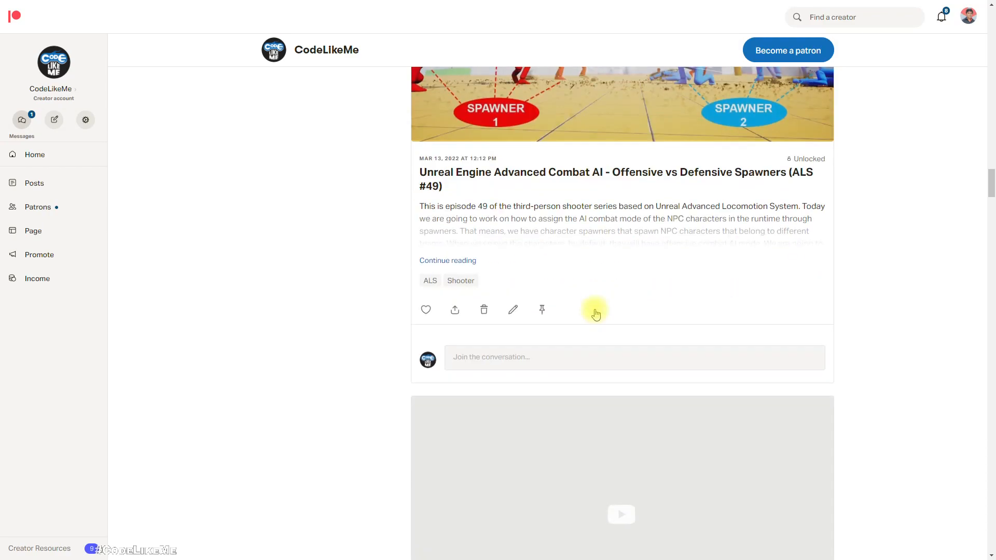
scroll(594, 314, down, 12)
scroll(594, 314, down, 14)
scroll(594, 316, down, 14)
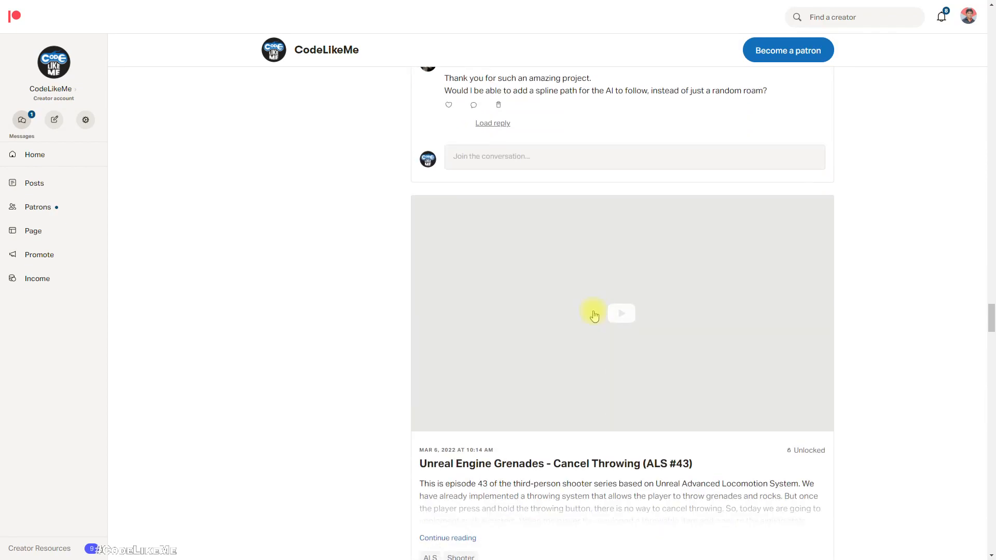
scroll(594, 315, down, 14)
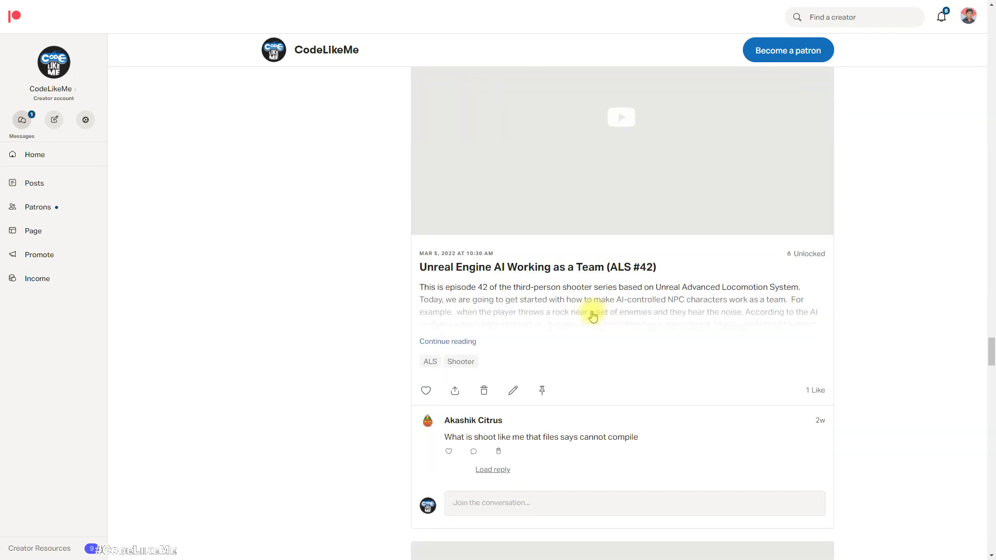